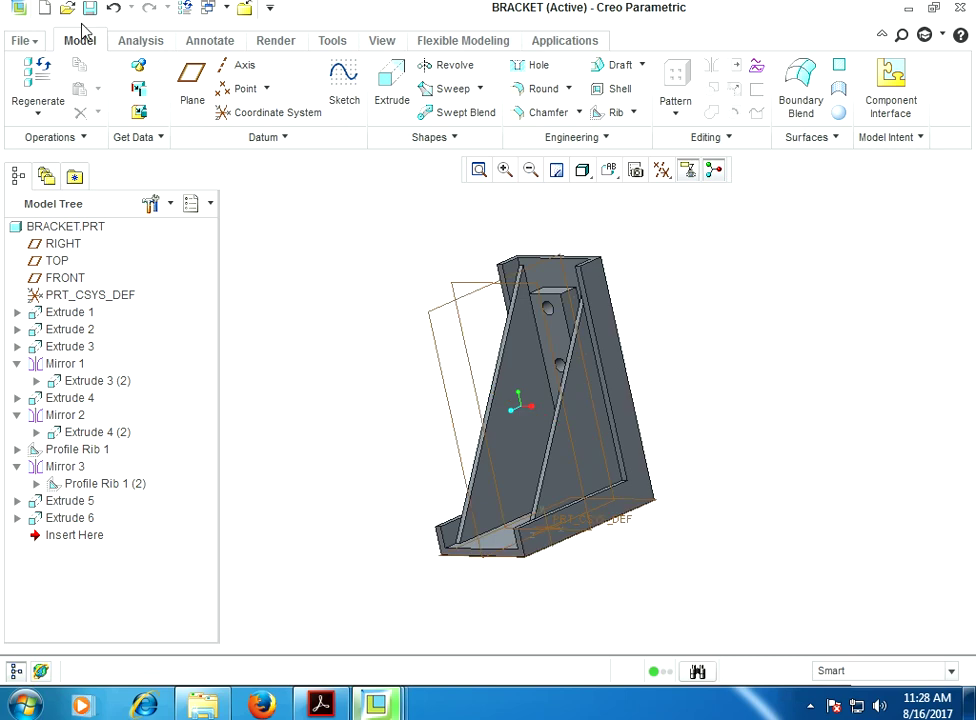
# Save the bracket part in the "pully support assembly" folder.
pyautogui.click(36, 45)
pyautogui.click(57, 155)
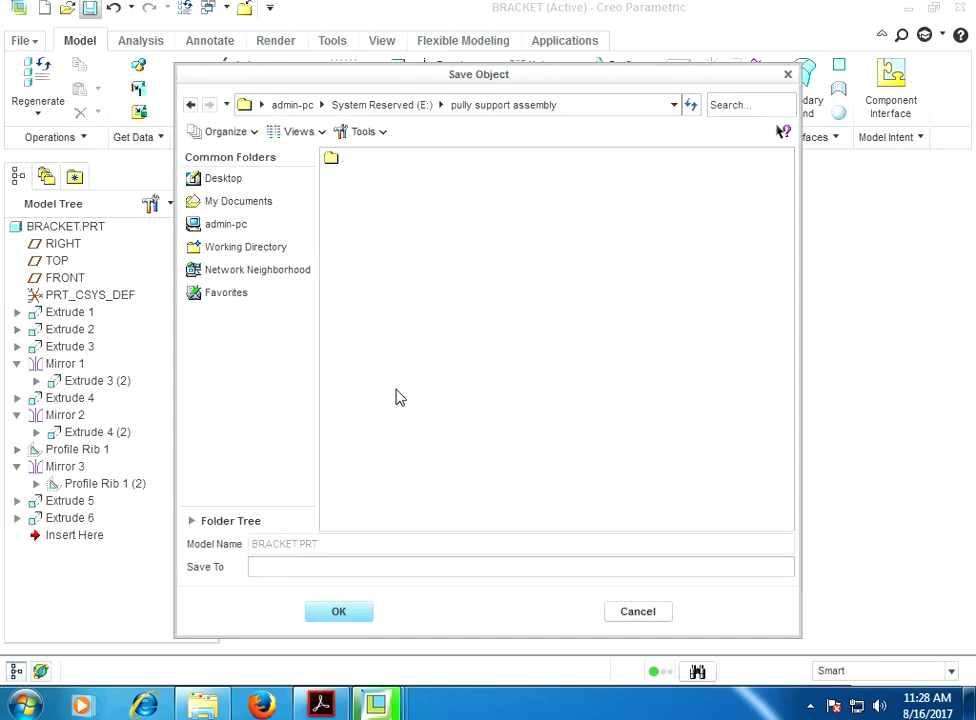
pyautogui.click(340, 609)
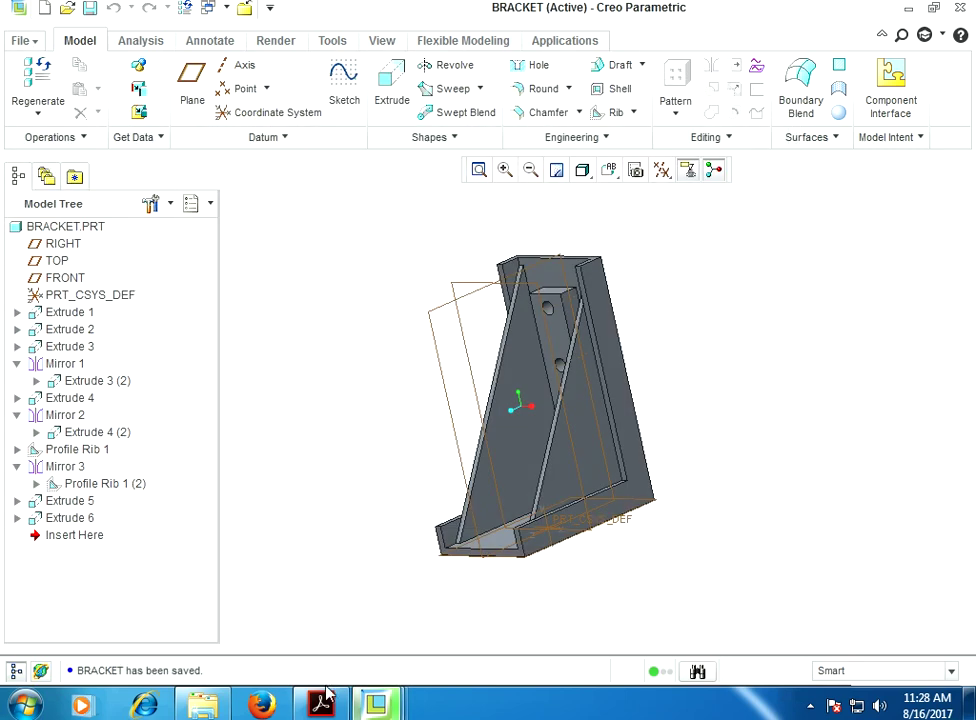
# Switch to the Pulley_Support_Assembly PDF in Acrobat Reader and examine the washer, cap screw, turn screw and nut dimensions in Figure 8.
pyautogui.hotkey('alt', 'Tab')
pyautogui.scroll(-4, 418, 458)
pyautogui.scroll(-2, 418, 458)
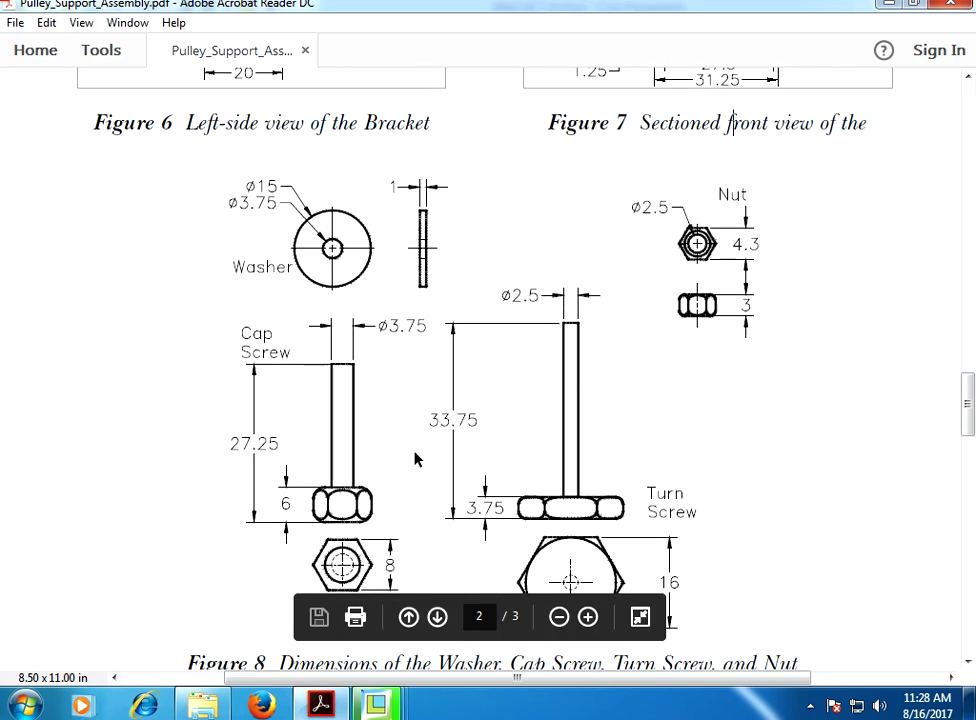
pyautogui.scroll(-1, 257, 258)
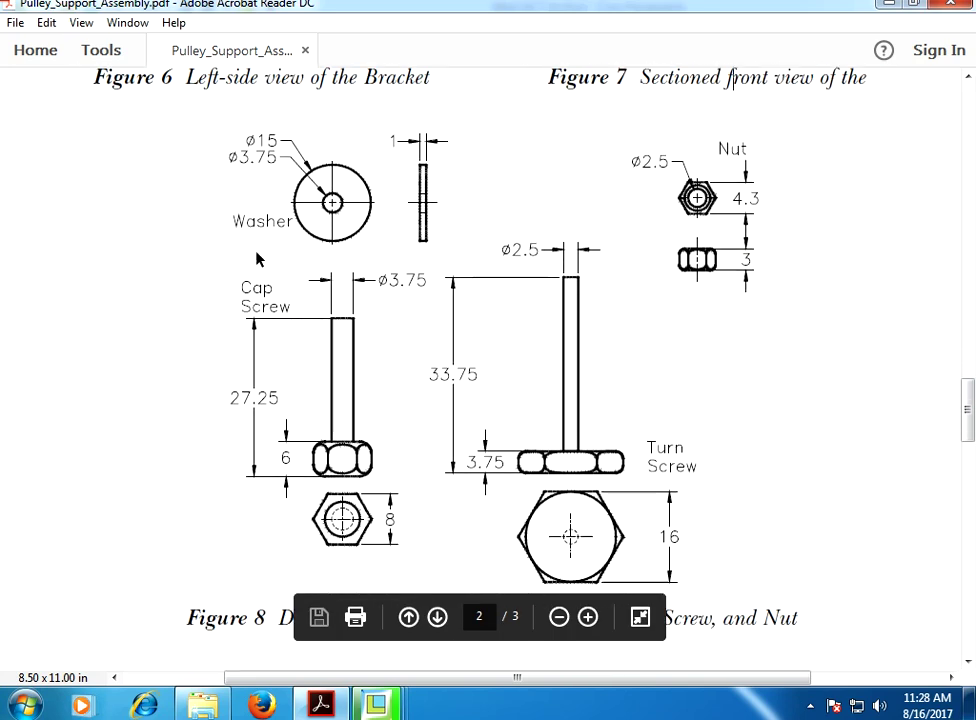
pyautogui.scroll(-2, 258, 262)
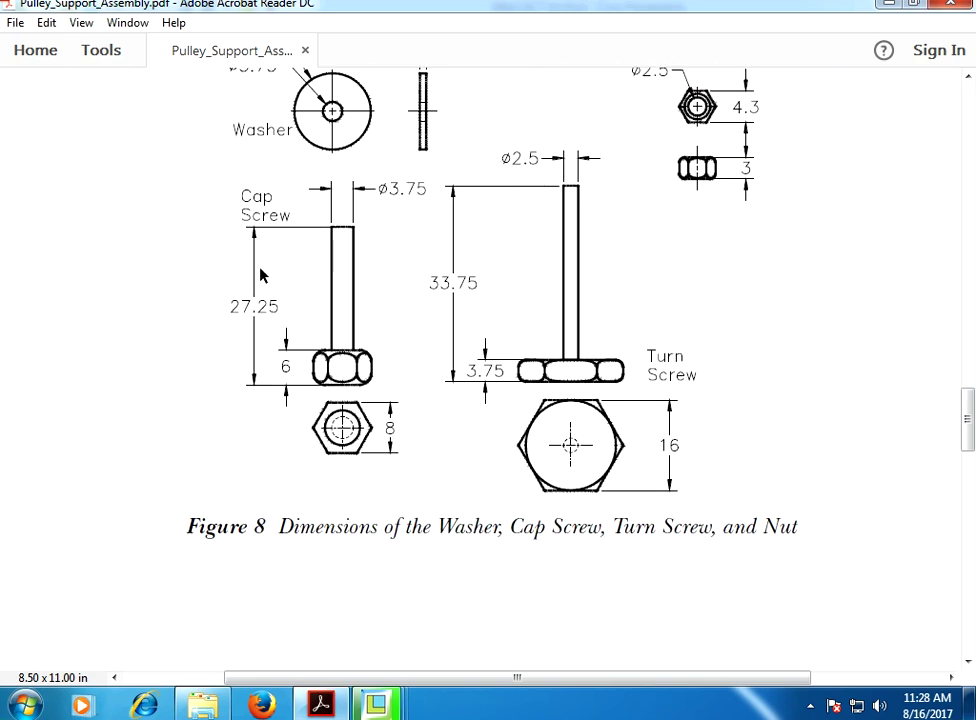
pyautogui.scroll(2, 260, 276)
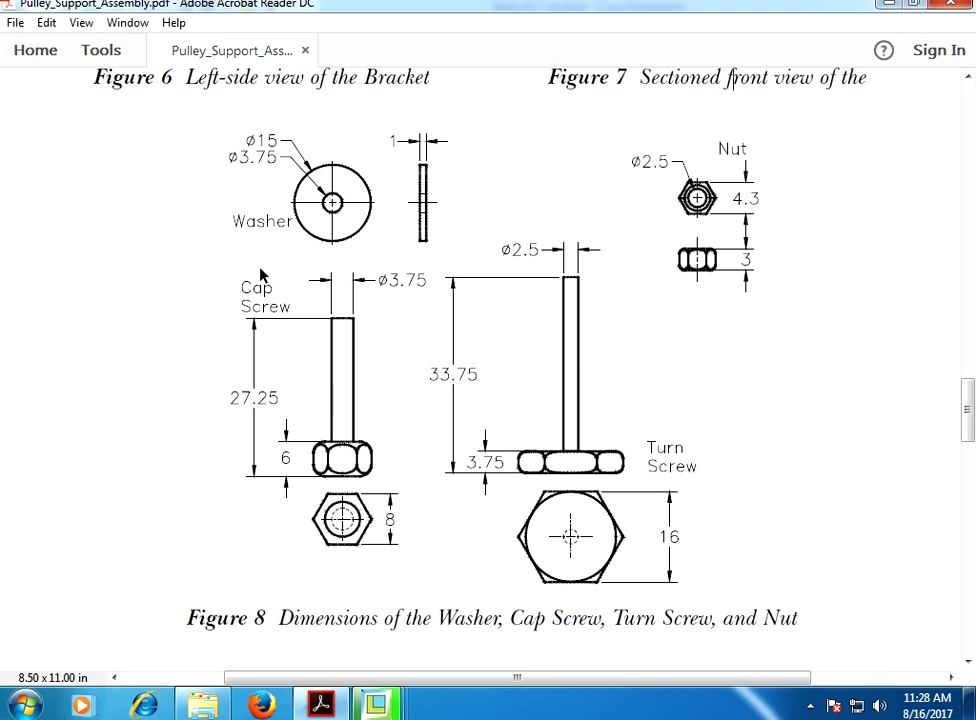
pyautogui.scroll(1, 261, 276)
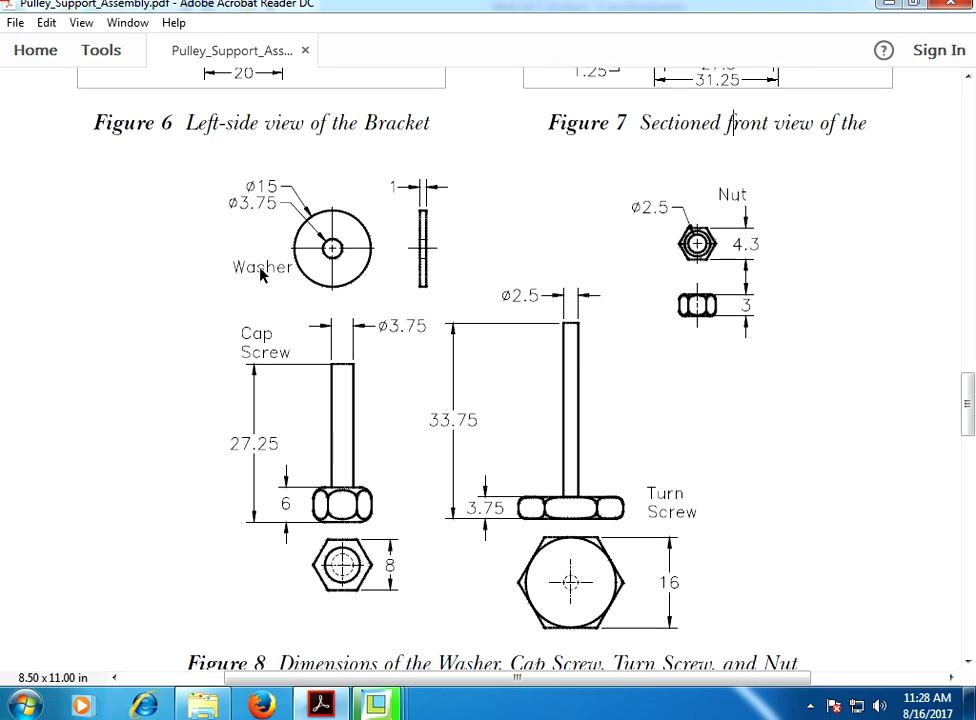
pyautogui.scroll(-3, 260, 276)
pyautogui.scroll(2, 260, 276)
pyautogui.scroll(1, 261, 276)
pyautogui.scroll(-3, 318, 406)
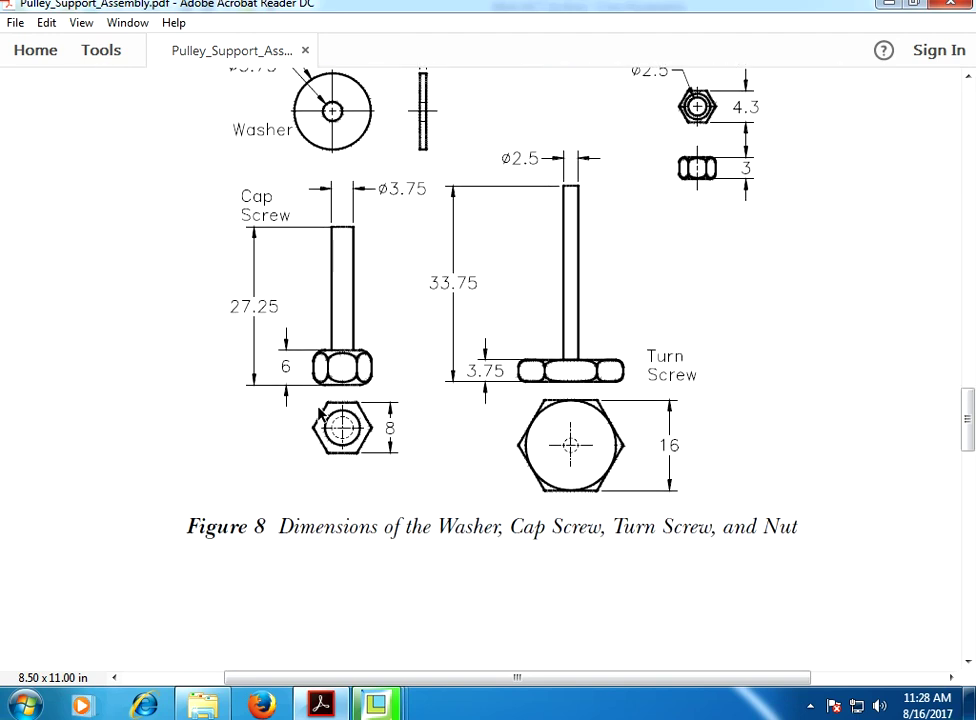
pyautogui.scroll(2, 320, 413)
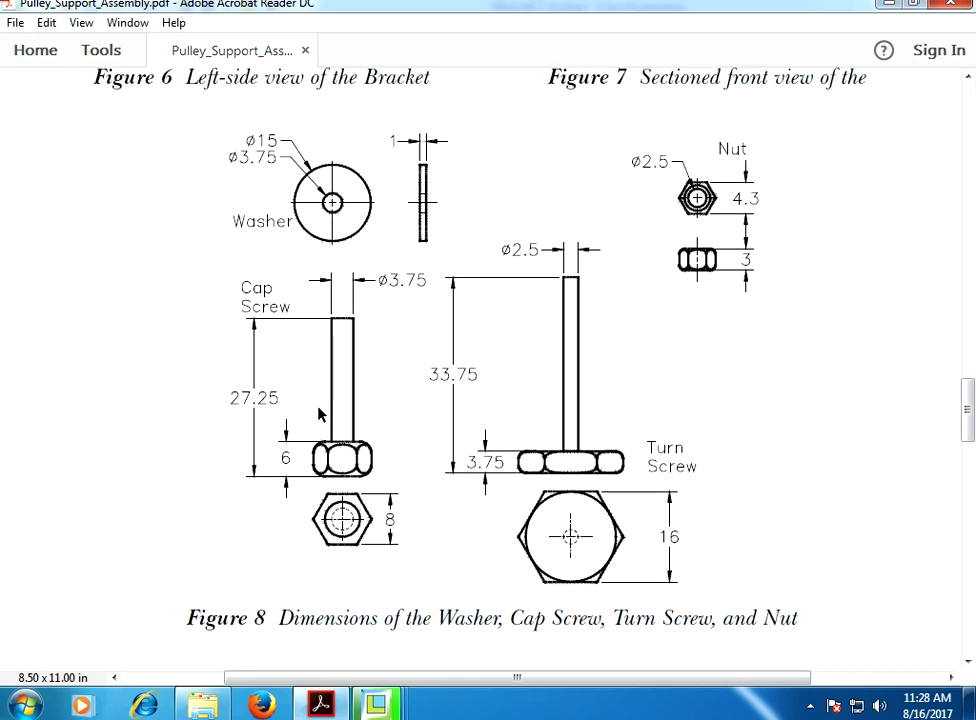
pyautogui.scroll(1, 320, 400)
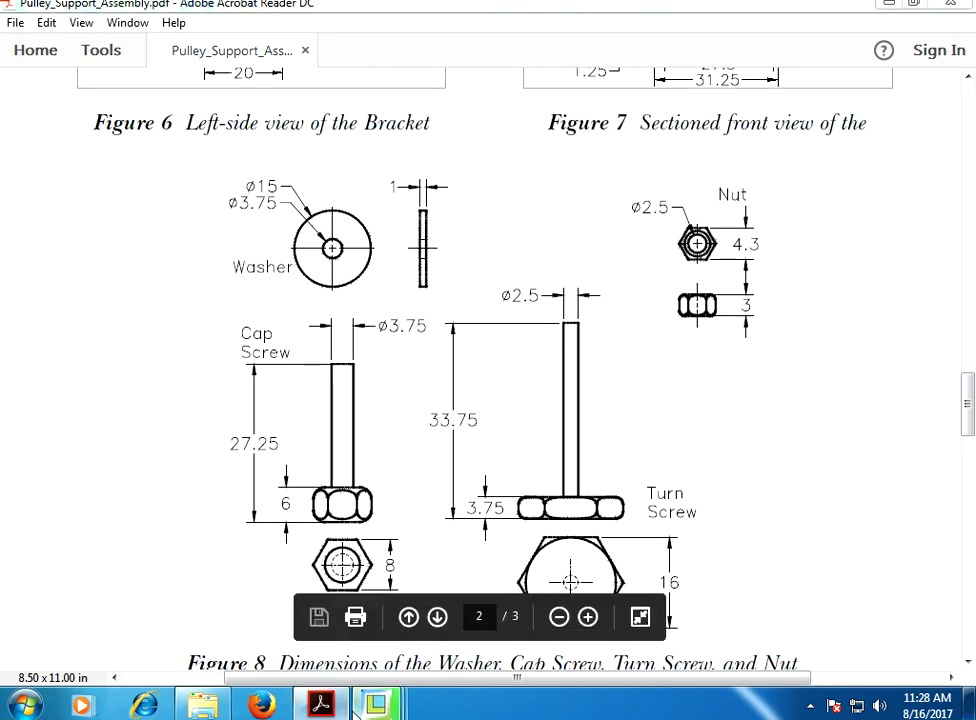
# Switch back to the bracket window in Creo and create a solid part named washer from the mmns_part_solid template, without the default template.
pyautogui.moveTo(376, 705)
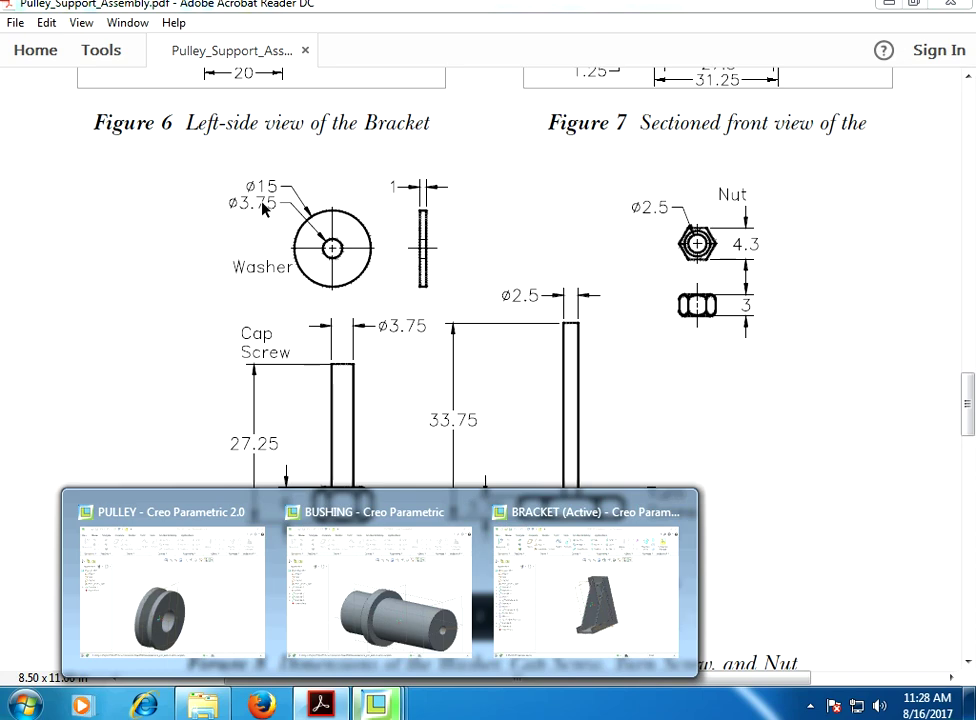
pyautogui.click(582, 571)
pyautogui.click(20, 41)
pyautogui.click(55, 80)
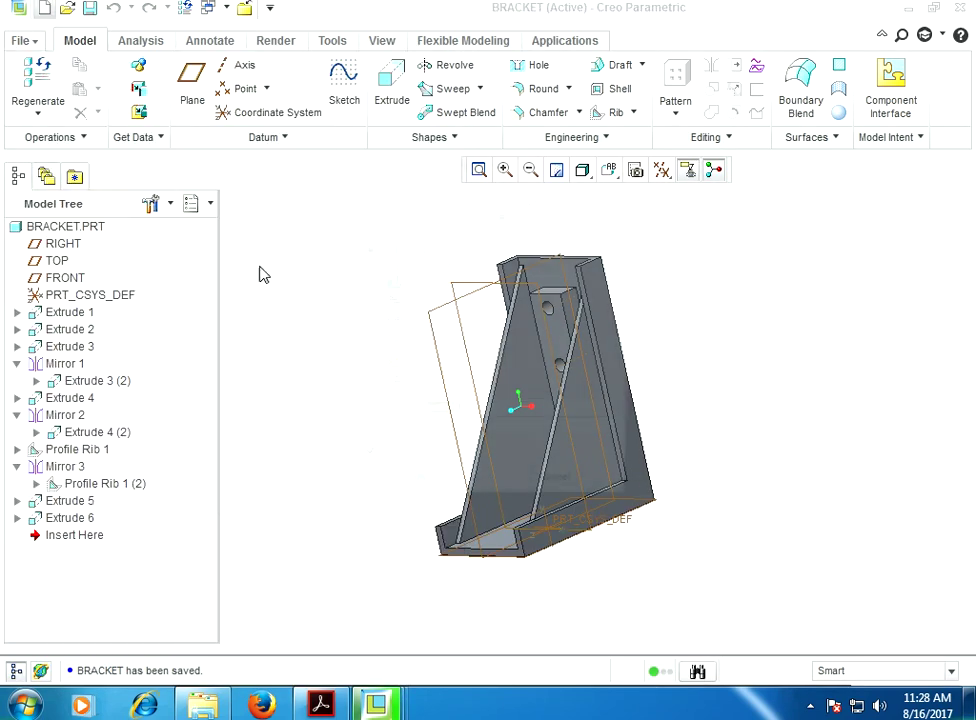
pyautogui.click(385, 466)
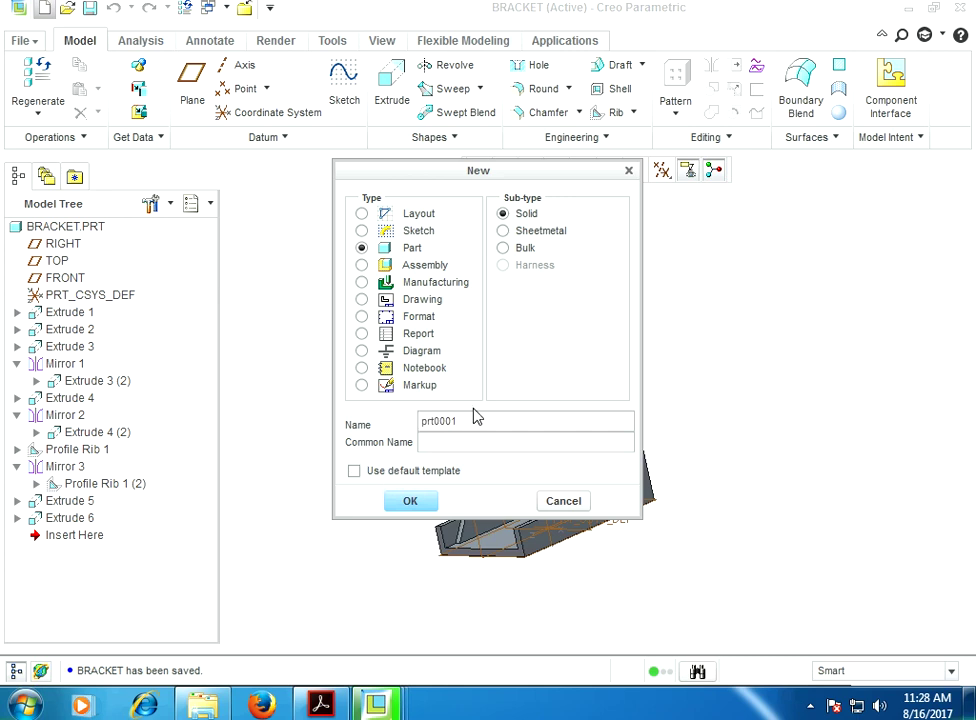
pyautogui.doubleClick(451, 421)
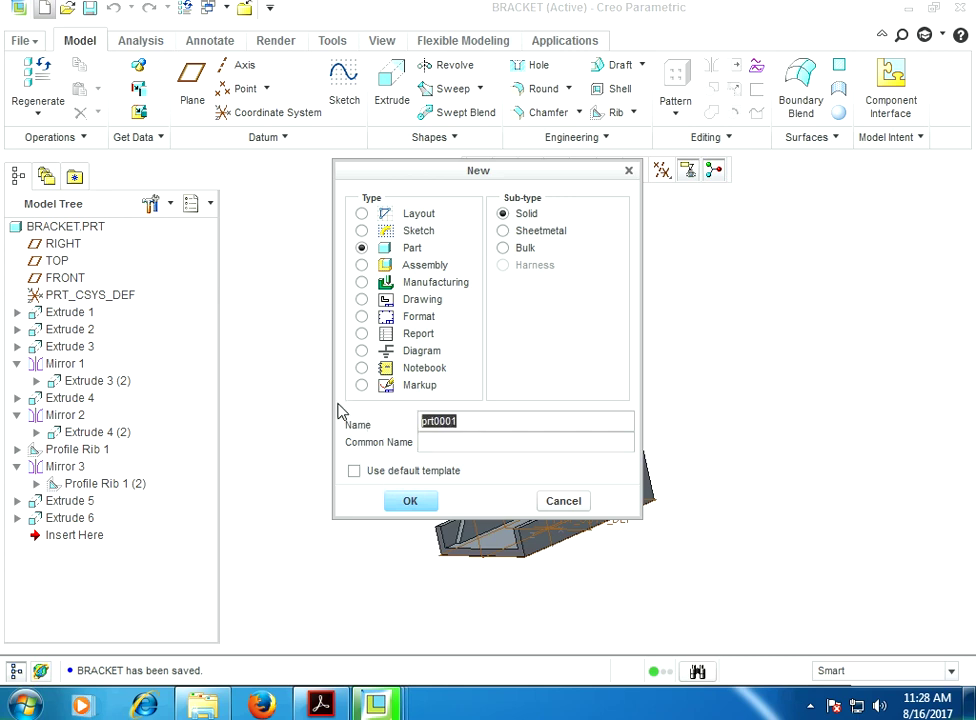
pyautogui.write('washer')
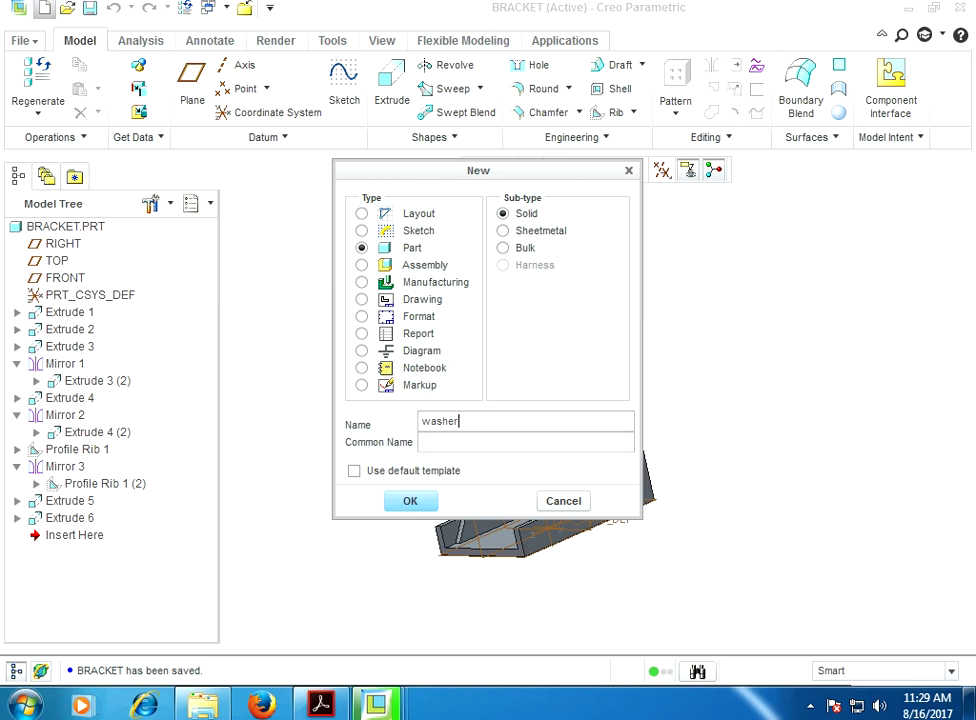
pyautogui.click(425, 503)
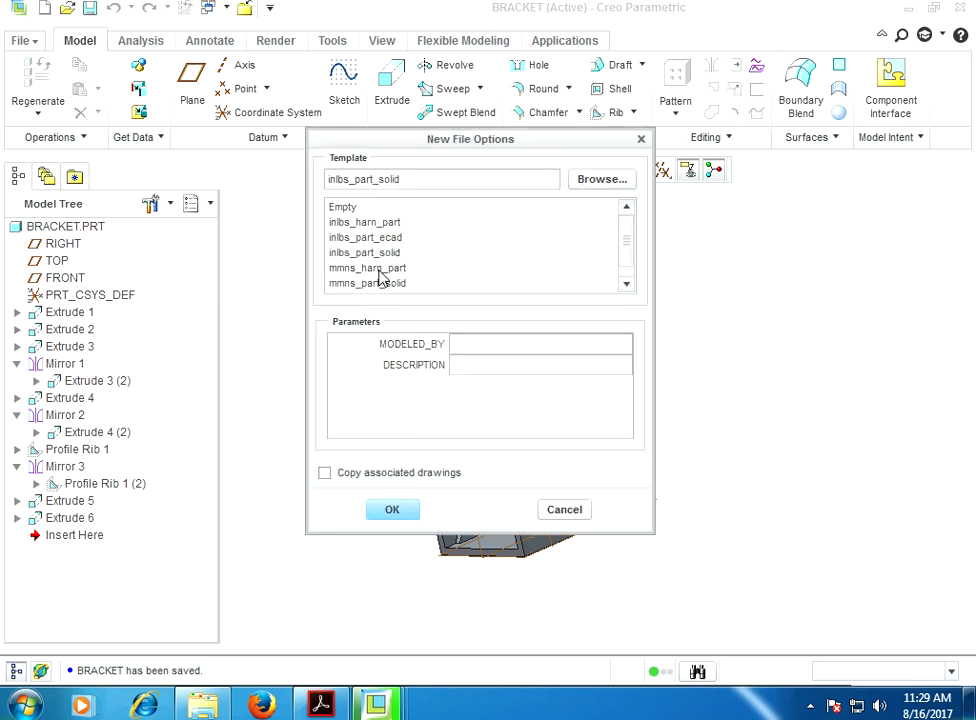
pyautogui.click(378, 268)
pyautogui.click(390, 512)
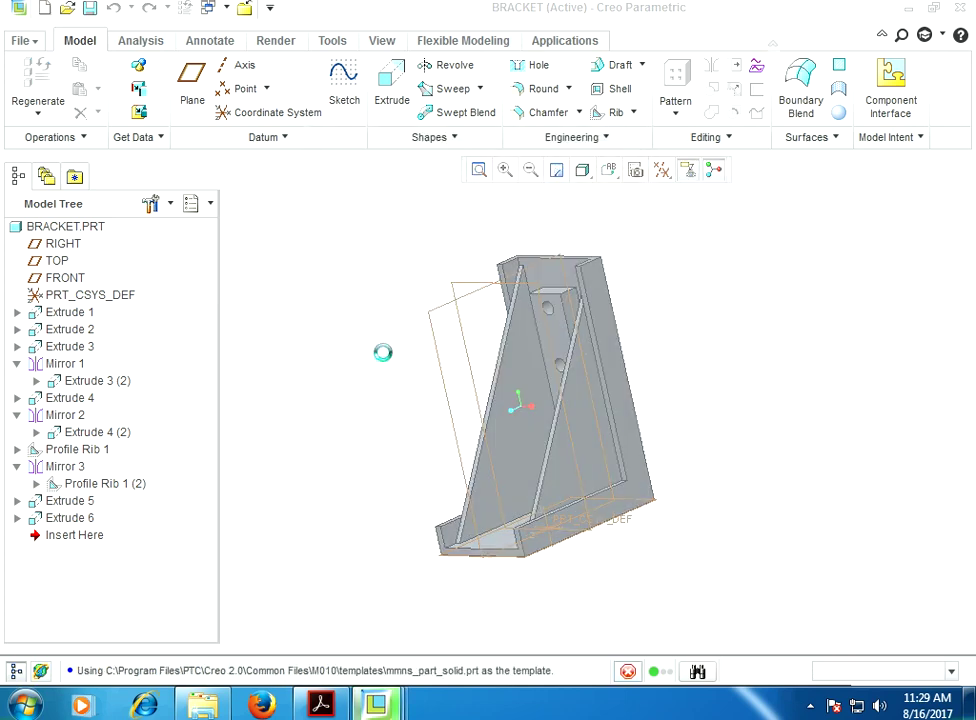
# Start an extrude sketch on the TOP plane in a maximized window, with the view oriented parallel to the screen.
pyautogui.click(312, 92)
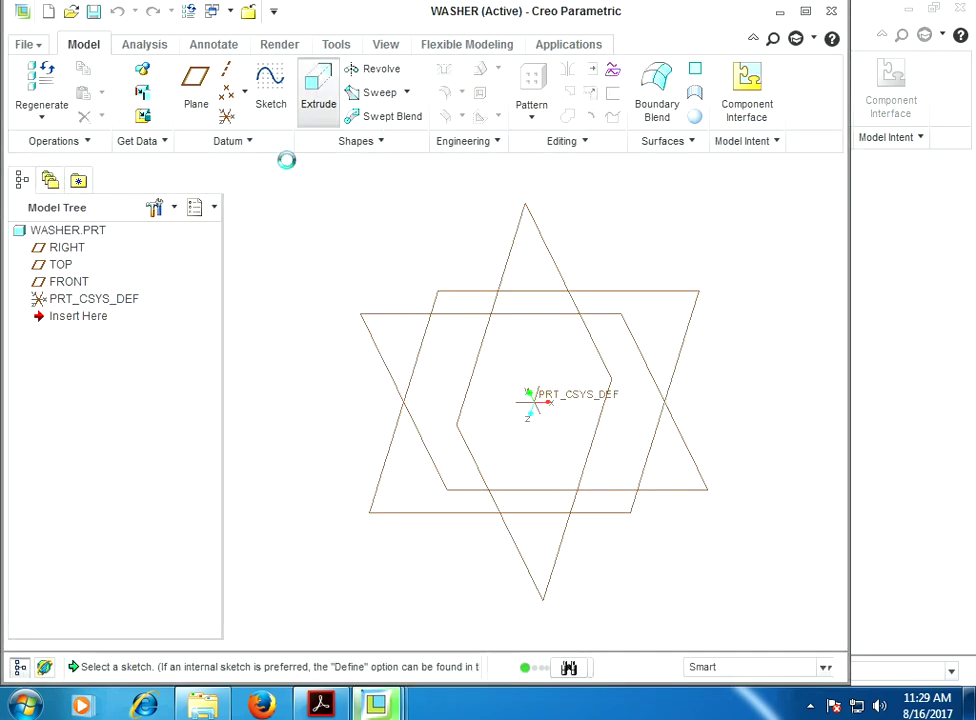
pyautogui.click(60, 264)
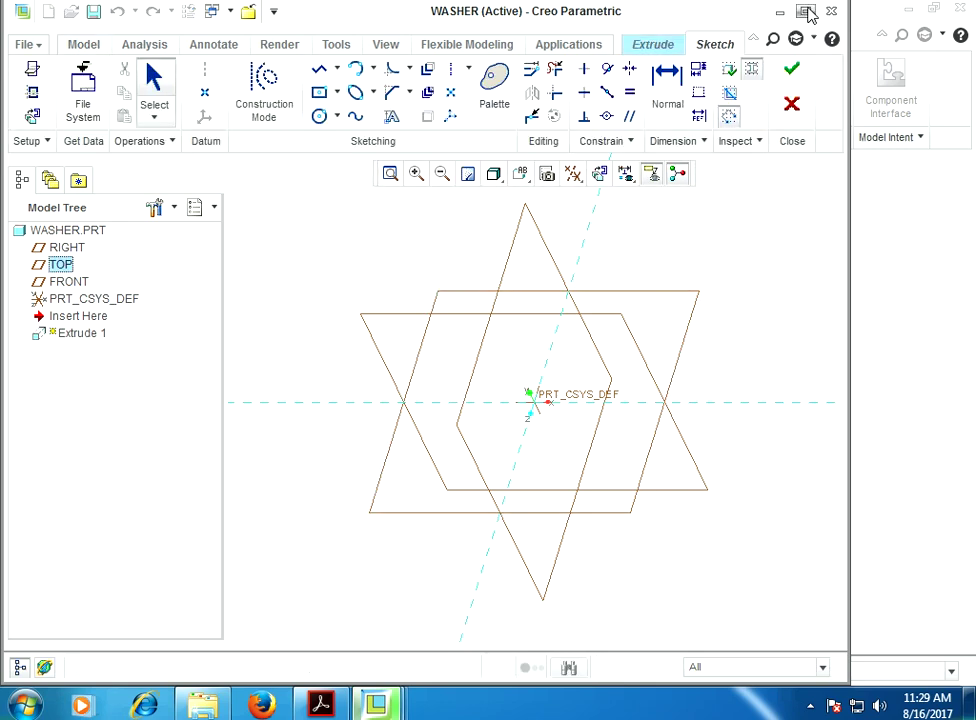
pyautogui.click(805, 11)
pyautogui.click(685, 172)
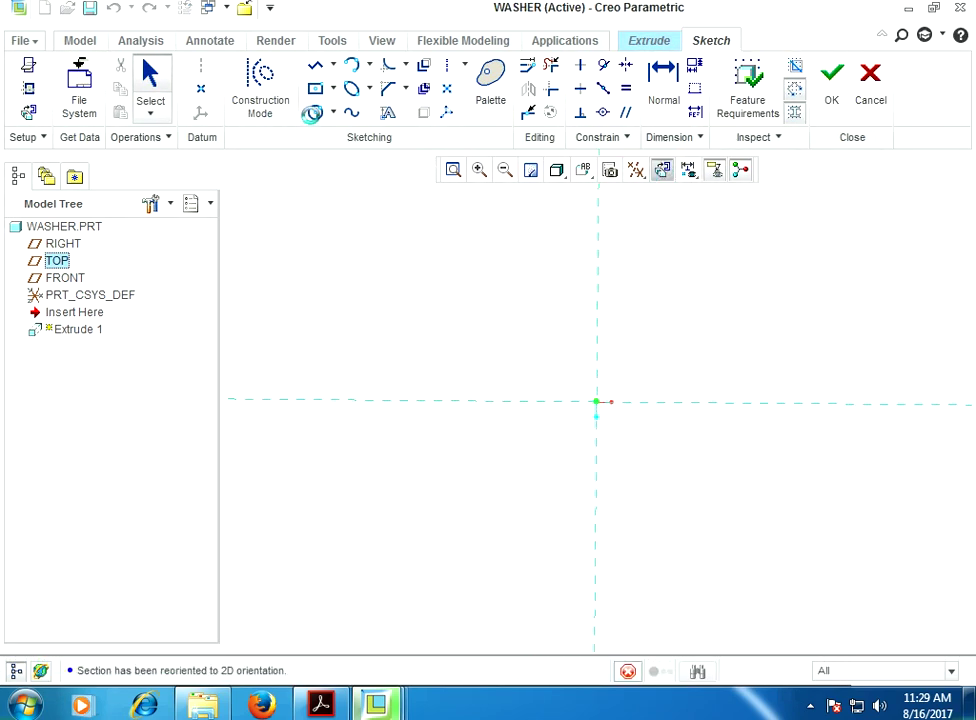
# Sketch a circle centred on the origin and set its diameter to 15 mm.
pyautogui.click(315, 112)
pyautogui.click(596, 402)
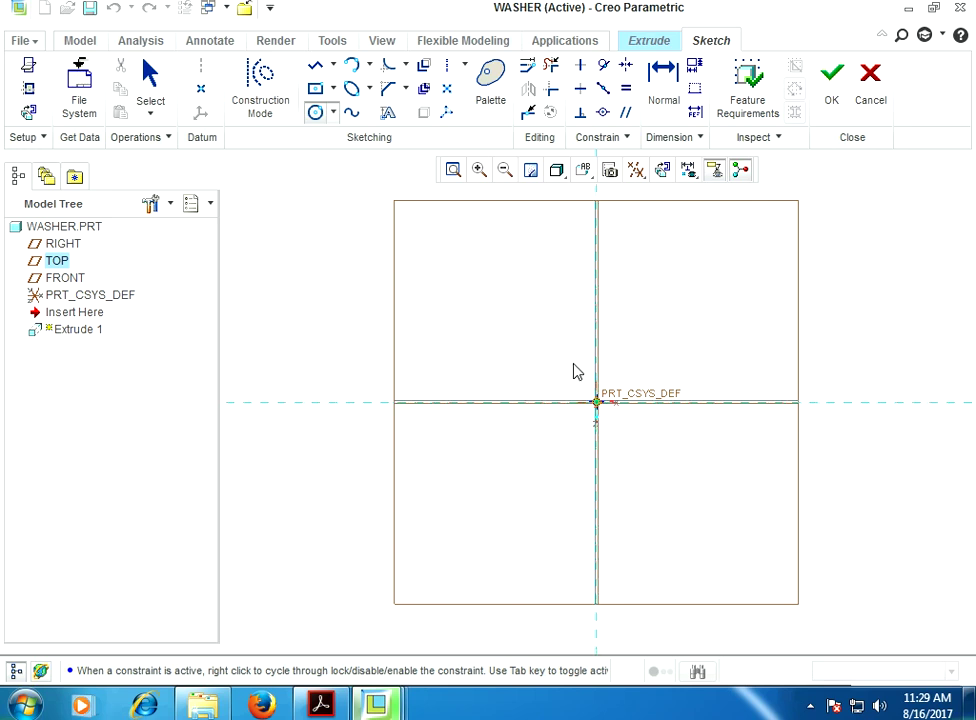
pyautogui.click(565, 360)
pyautogui.middleClick(538, 333)
pyautogui.doubleClick(522, 354)
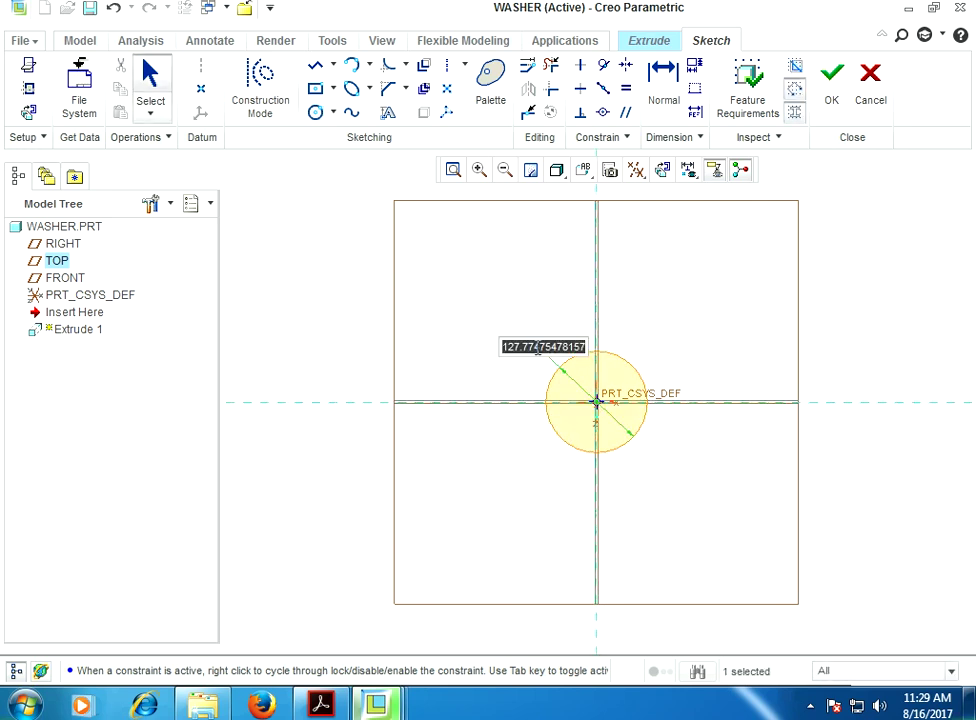
pyautogui.write('15')
pyautogui.press('Return')
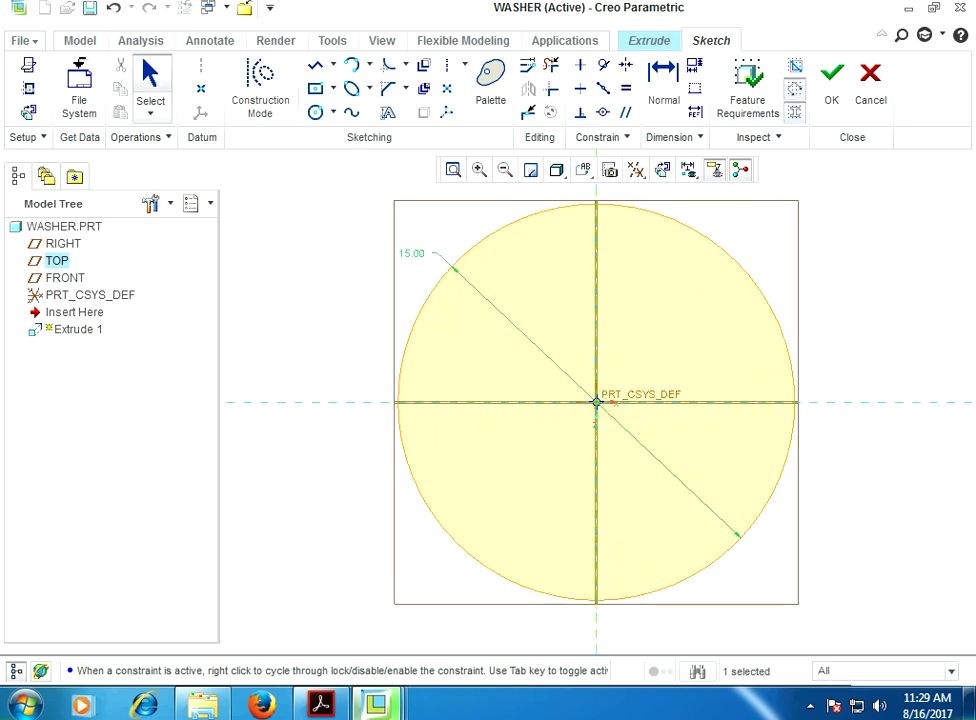
# Check the washer drawing in the PDF, then return to the sketch and add a concentric inner circle with a diameter of 3.75 mm.
pyautogui.click(324, 707)
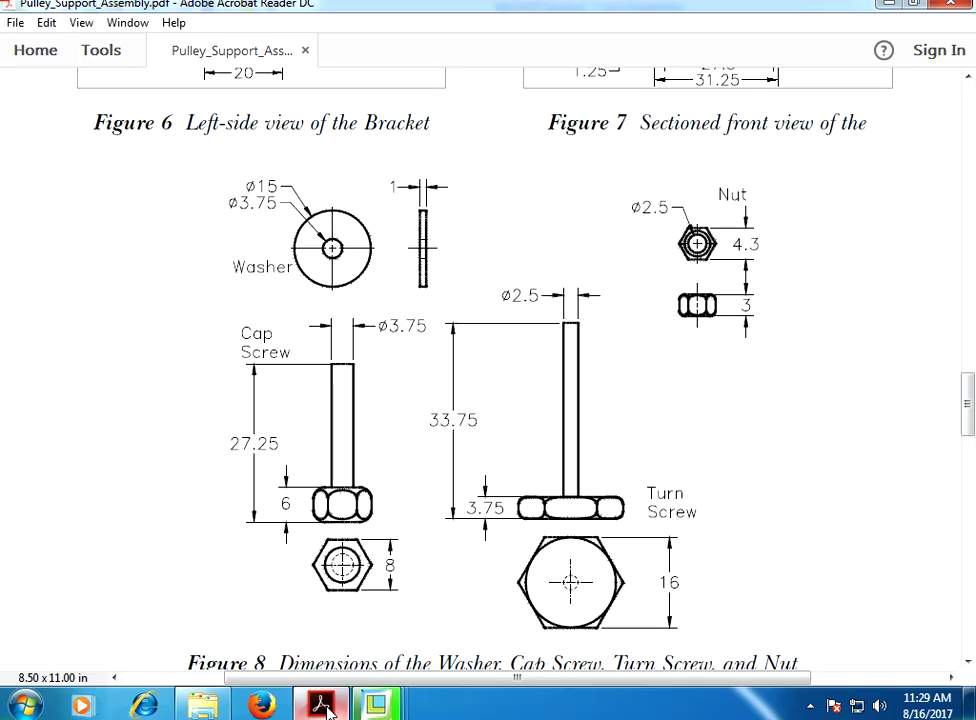
pyautogui.moveTo(376, 707)
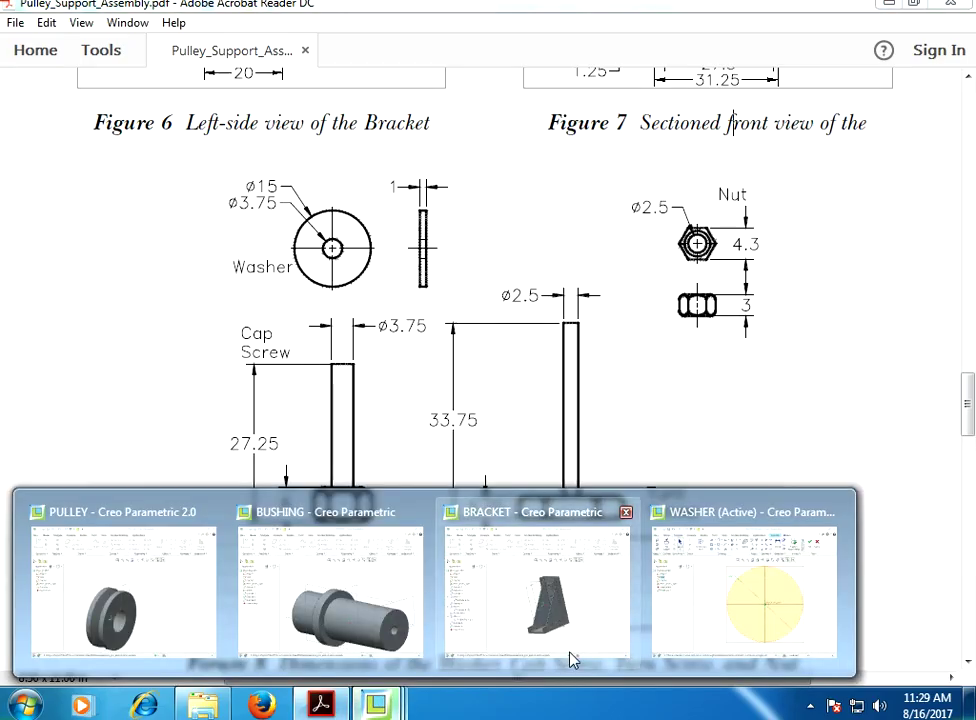
pyautogui.click(800, 600)
pyautogui.click(314, 110)
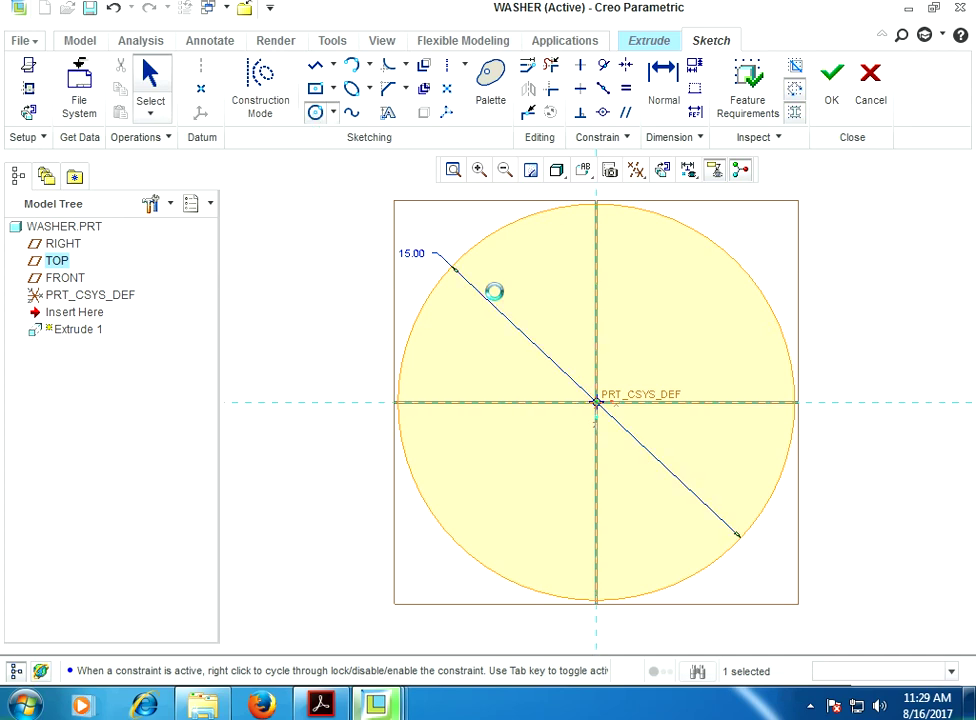
pyautogui.click(597, 403)
pyautogui.click(548, 333)
pyautogui.middleClick(542, 327)
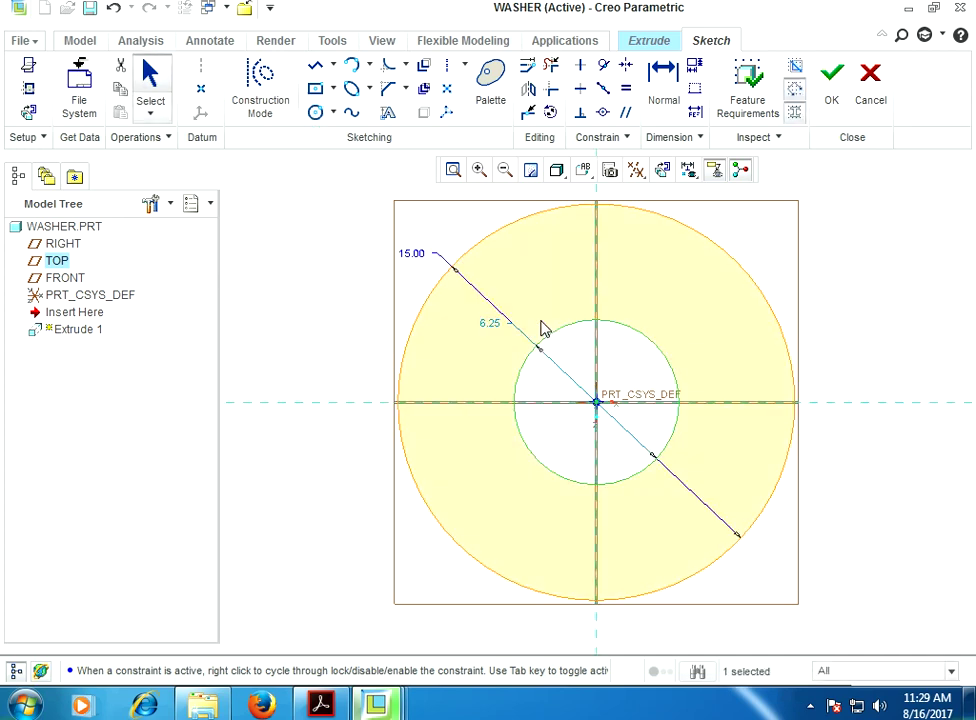
pyautogui.doubleClick(494, 326)
pyautogui.write('3.')
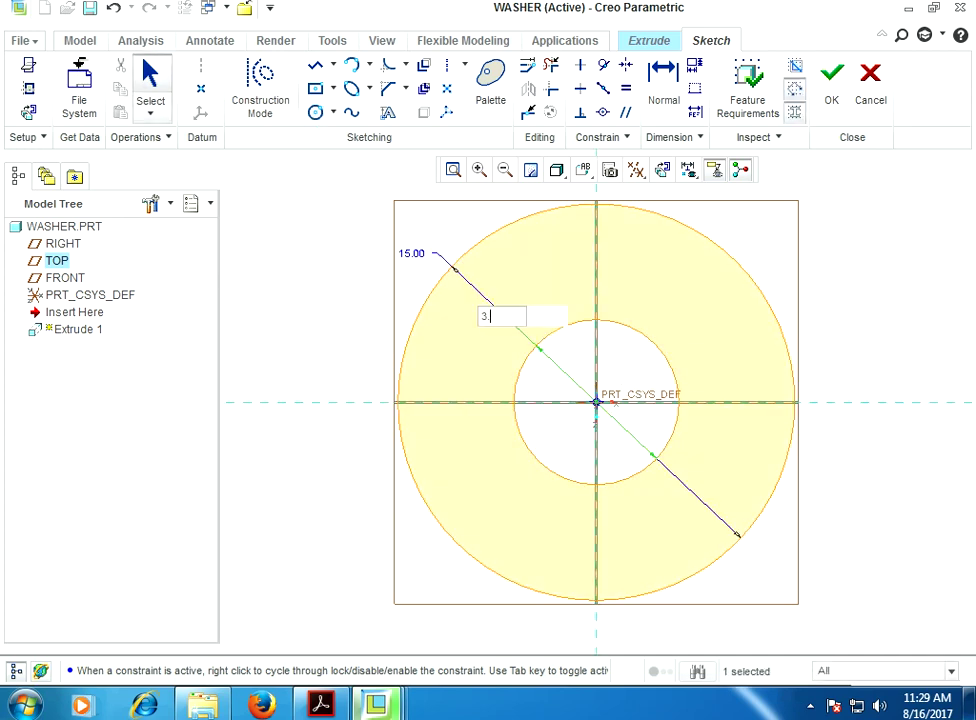
pyautogui.press('Return')
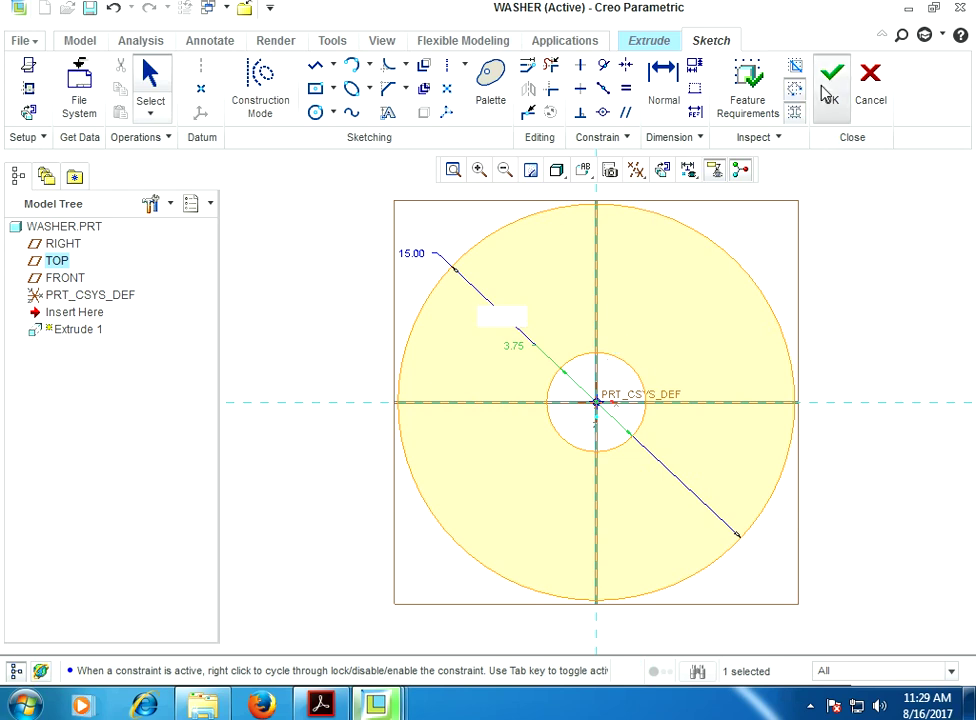
# Finish the sketch and extrude the washer ring to a depth of 1 mm.
pyautogui.click(829, 90)
pyautogui.click(138, 88)
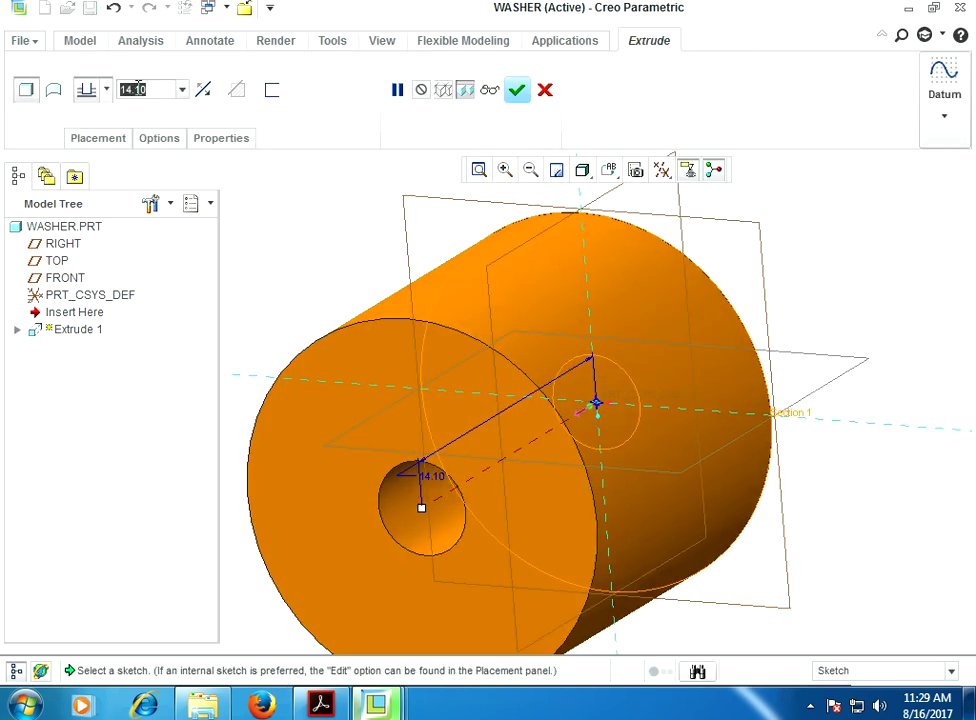
pyautogui.write('1')
pyautogui.press('Return')
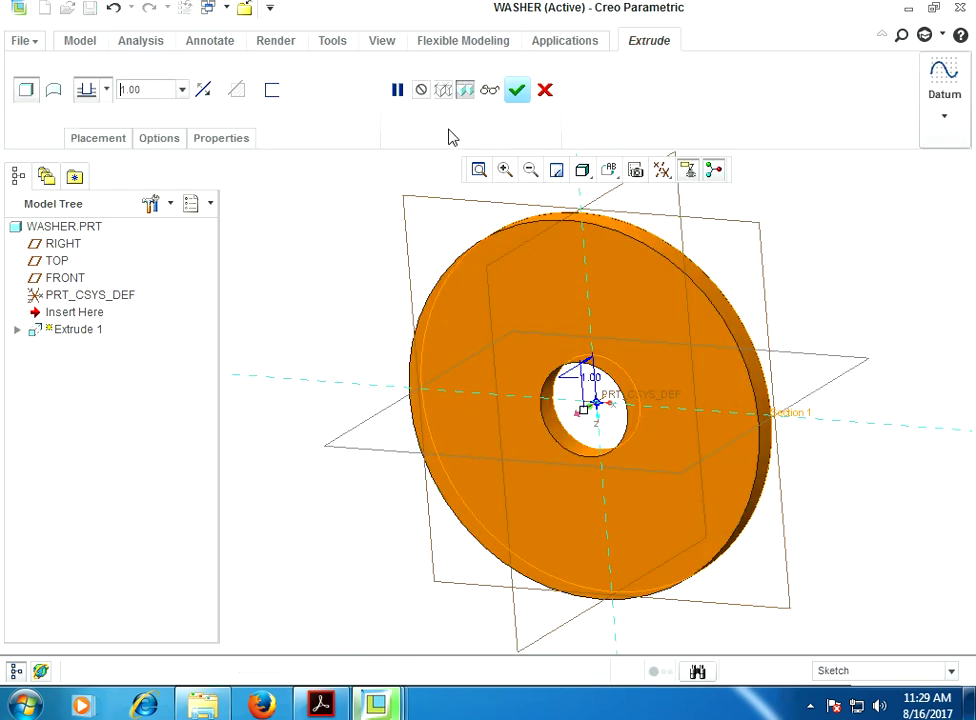
pyautogui.click(516, 93)
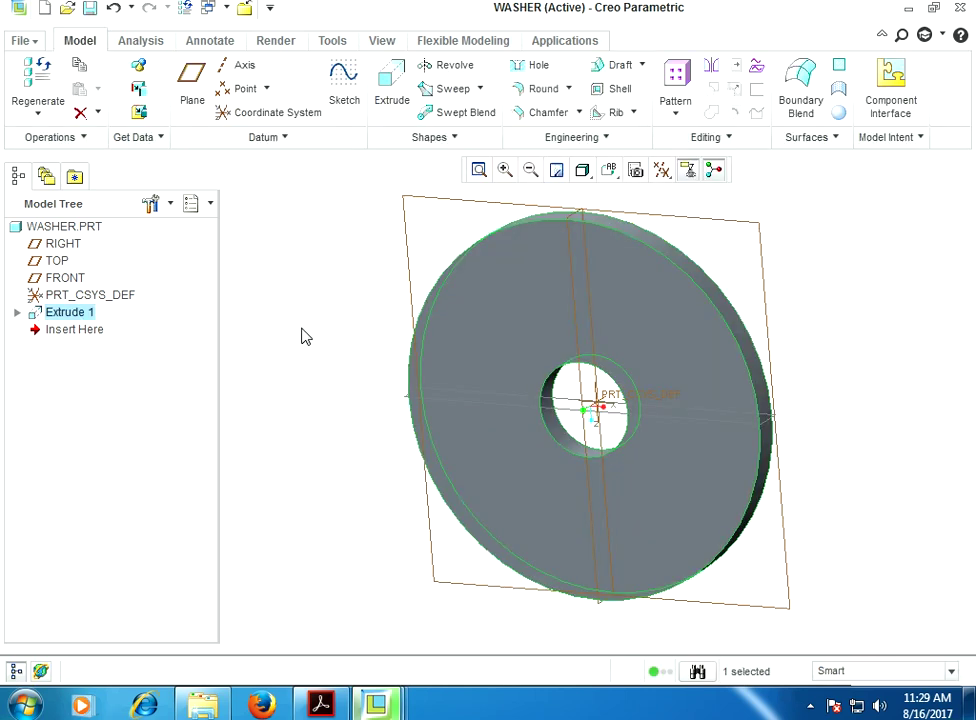
# Save the washer part.
pyautogui.click(12, 40)
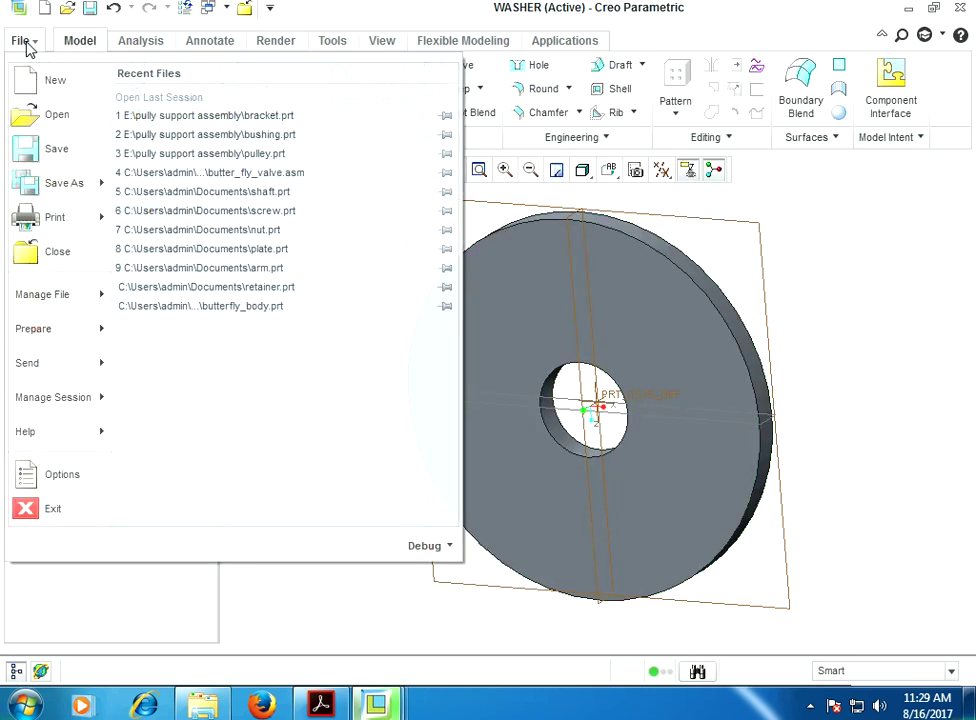
pyautogui.click(54, 150)
pyautogui.click(350, 611)
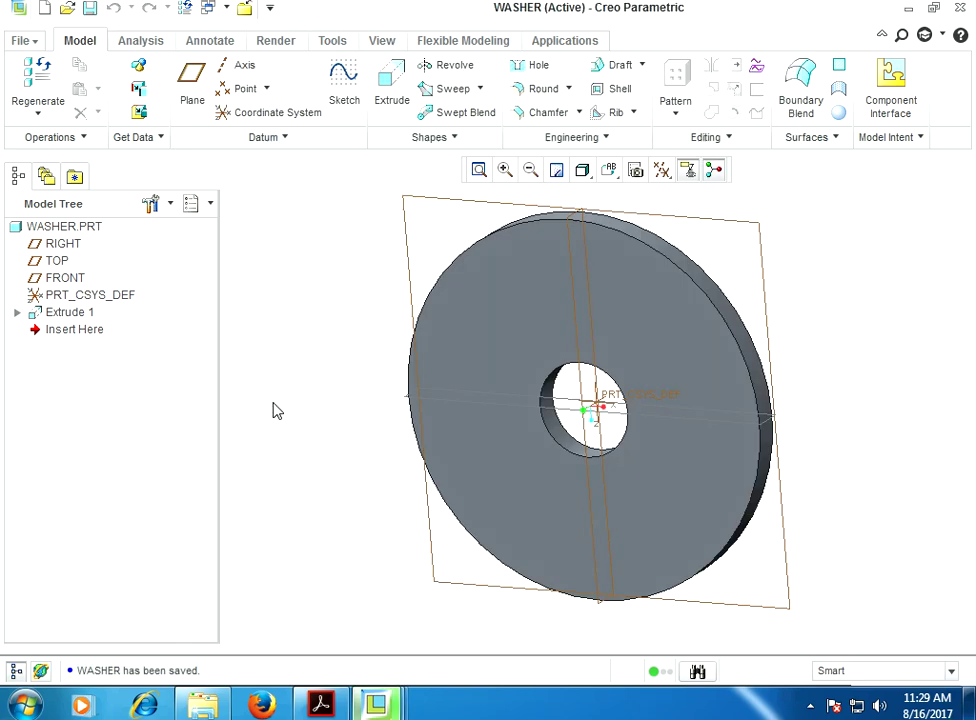
# Create a new solid part named Cap_Screw using the mmns_part_solid template instead of the default template.
pyautogui.click(31, 43)
pyautogui.click(40, 76)
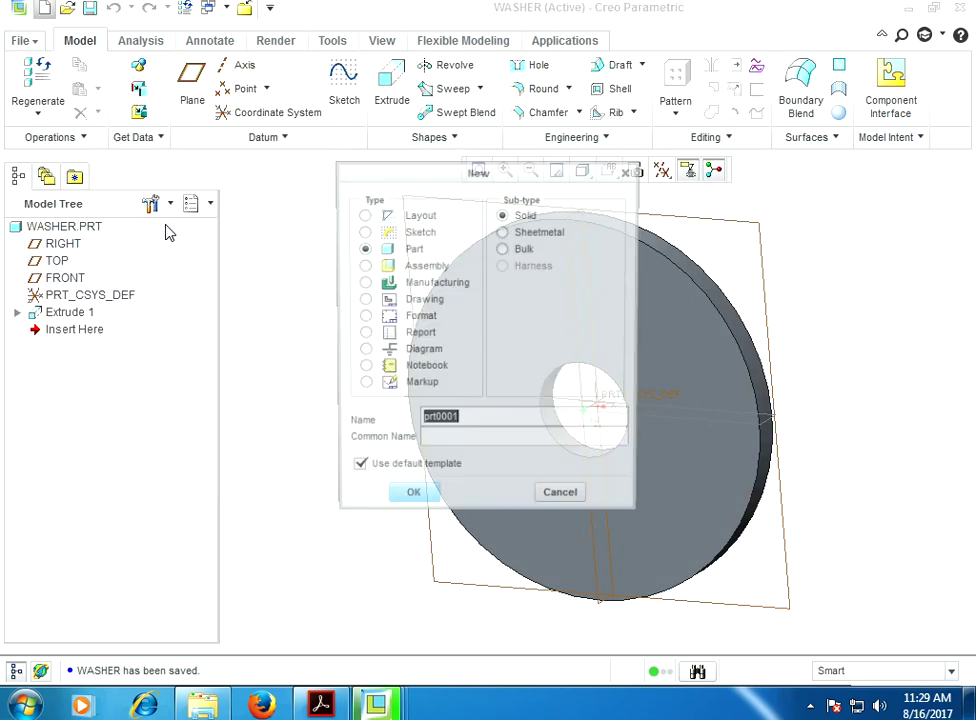
pyautogui.click(383, 471)
pyautogui.moveTo(462, 421); pyautogui.dragTo(367, 420)
pyautogui.write('Cap')
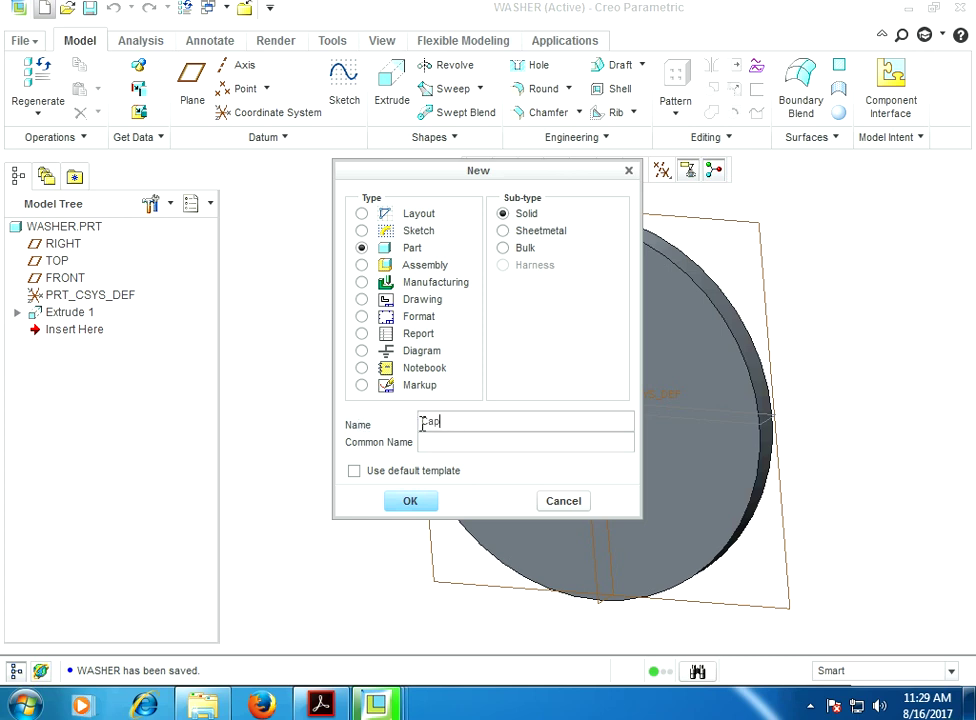
pyautogui.write('_Screw')
pyautogui.click(412, 503)
pyautogui.click(381, 283)
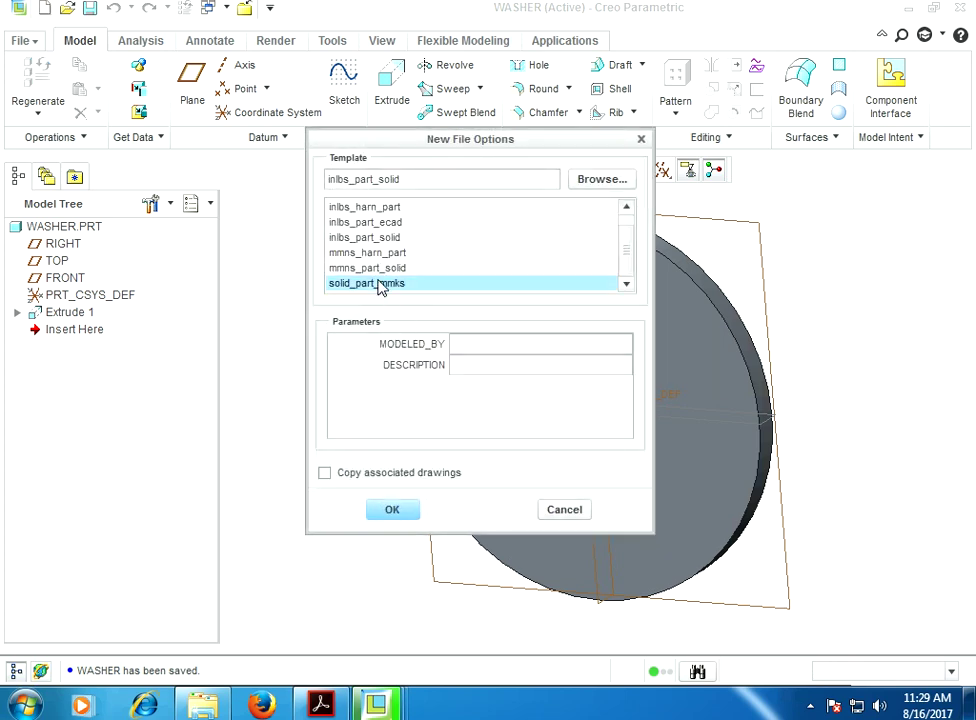
pyautogui.click(380, 268)
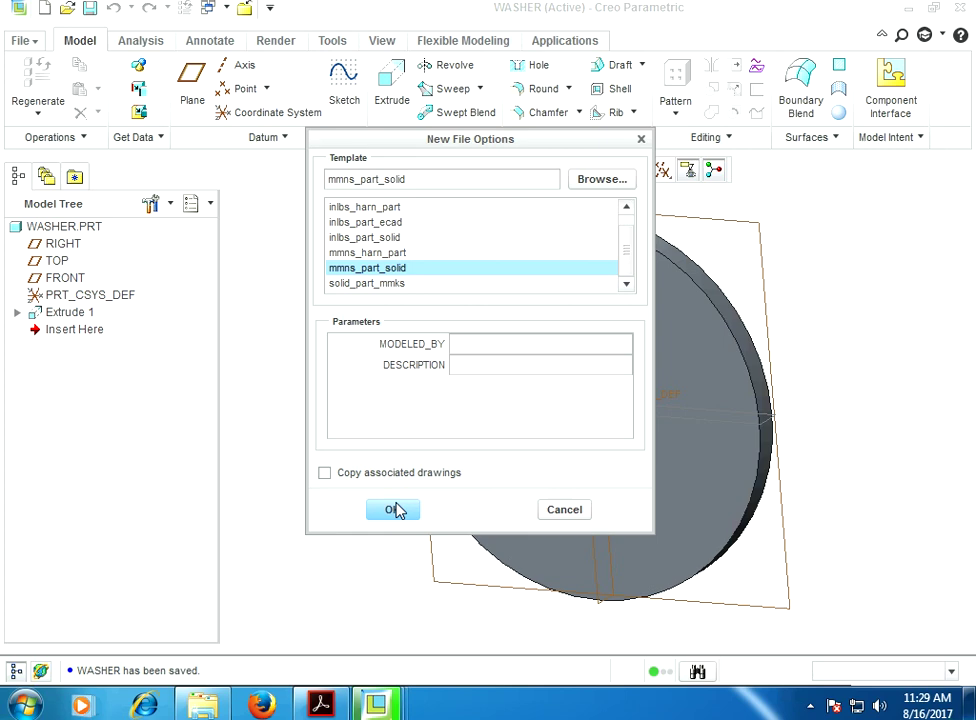
pyautogui.click(394, 510)
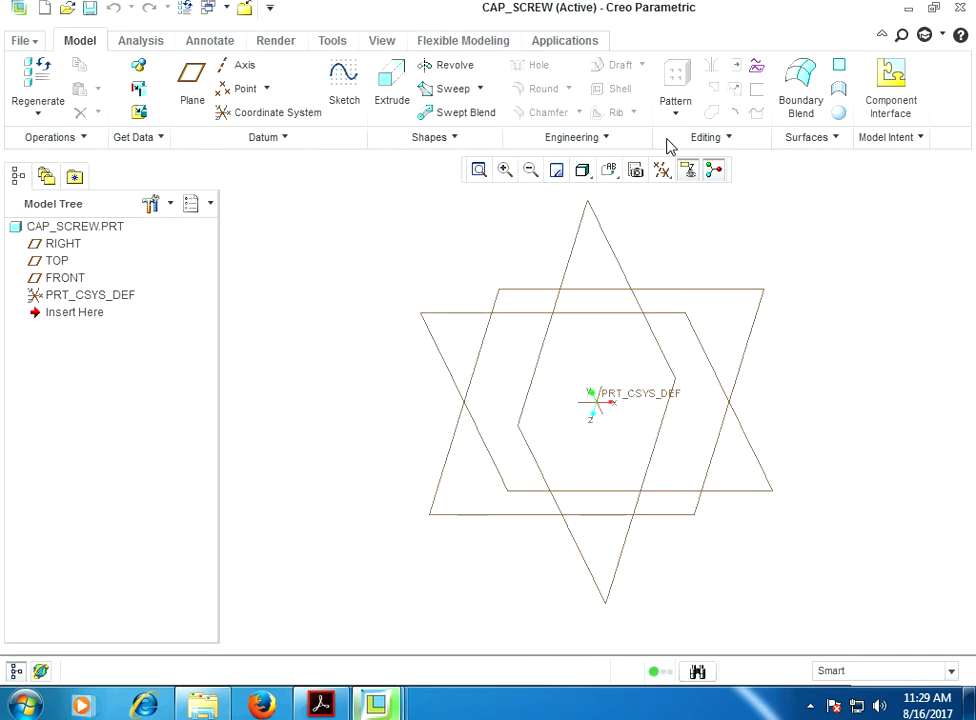
# Check the cap screw drawing in the PDF, then return to the CAP_SCREW part and start an extrude sketch on the TOP plane.
pyautogui.moveTo(376, 706)
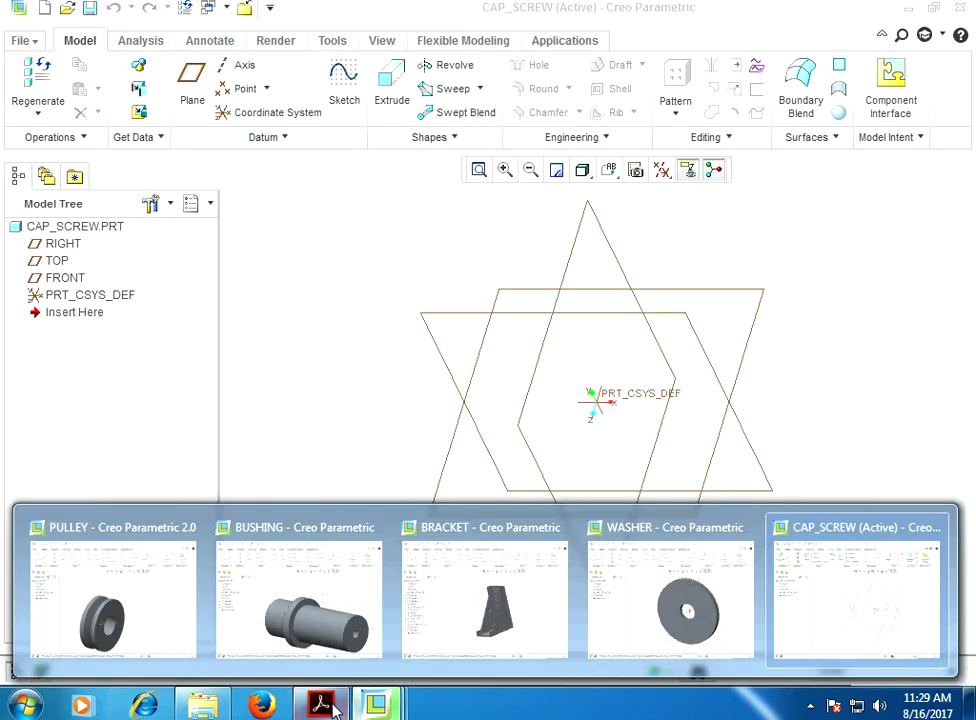
pyautogui.click(335, 708)
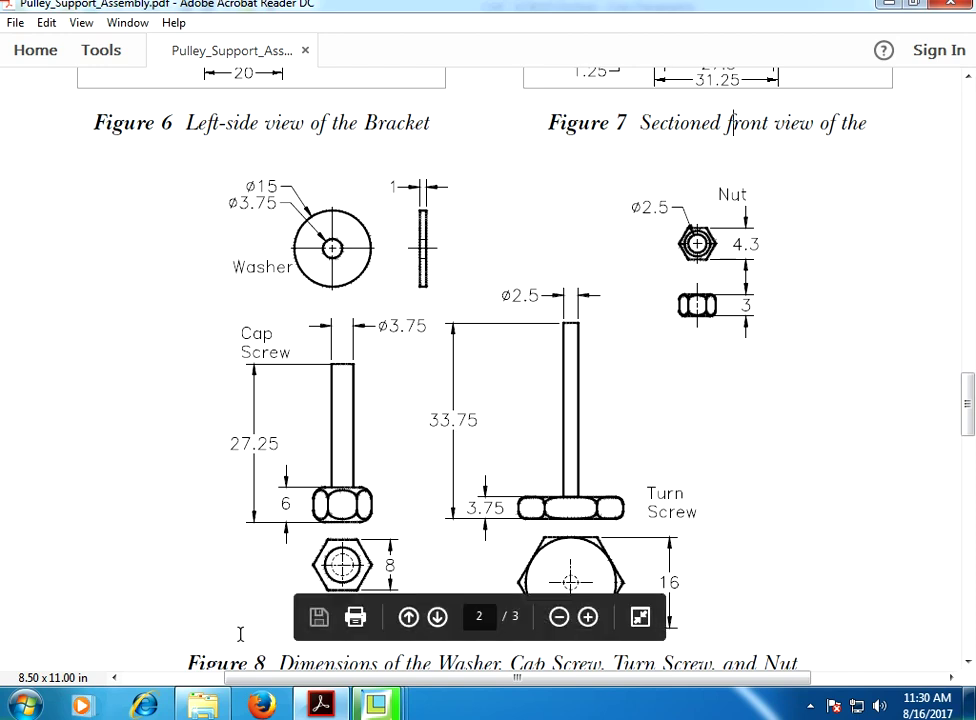
pyautogui.click(376, 704)
pyautogui.click(875, 570)
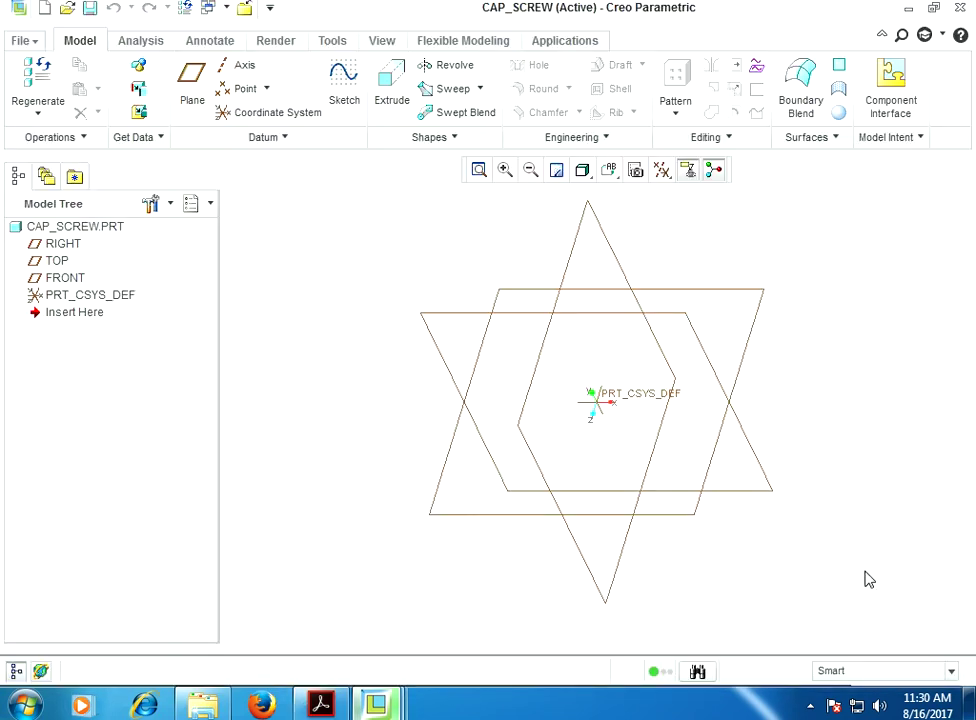
pyautogui.click(378, 82)
pyautogui.click(52, 260)
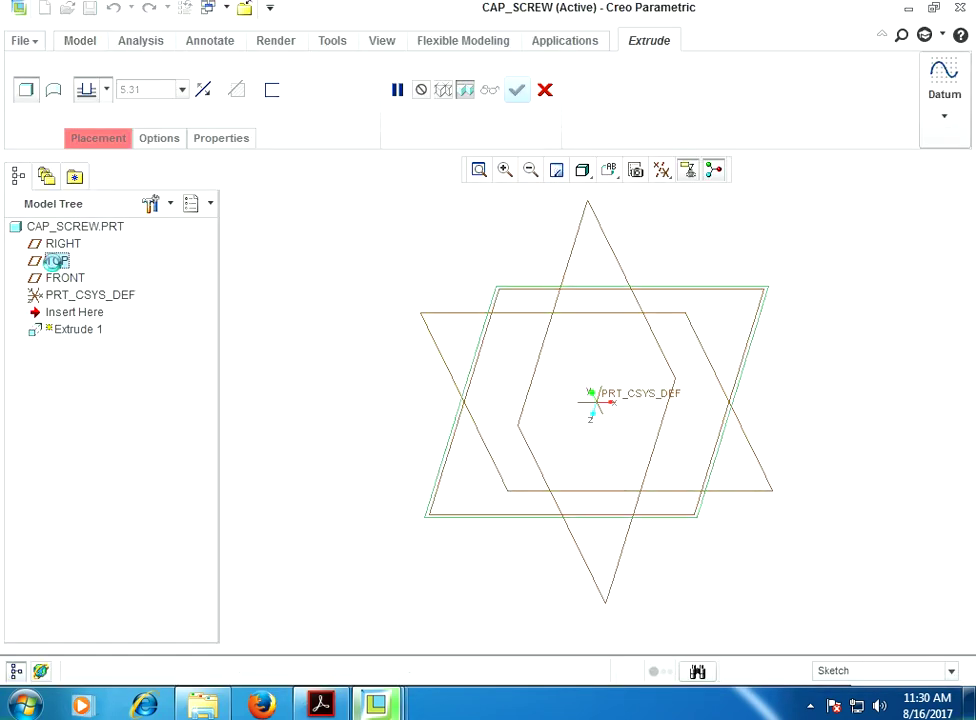
pyautogui.click(664, 170)
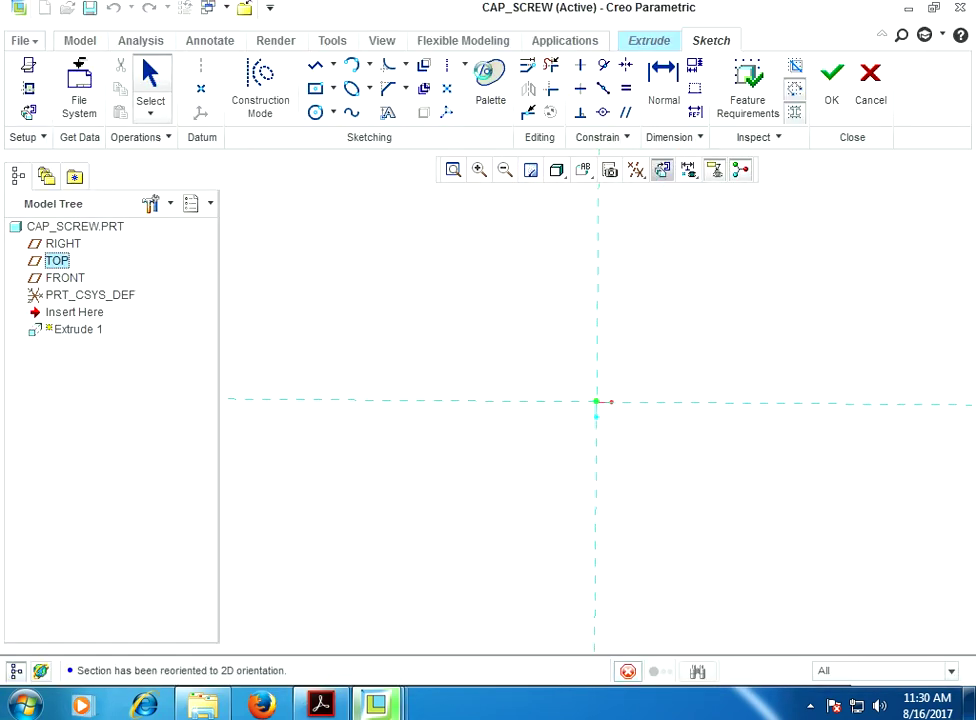
# Insert a hexagon from the sketch palette and centre it on the origin.
pyautogui.click(490, 85)
pyautogui.scroll(-1, 827, 512)
pyautogui.moveTo(797, 490); pyautogui.dragTo(563, 338)
pyautogui.click(838, 594)
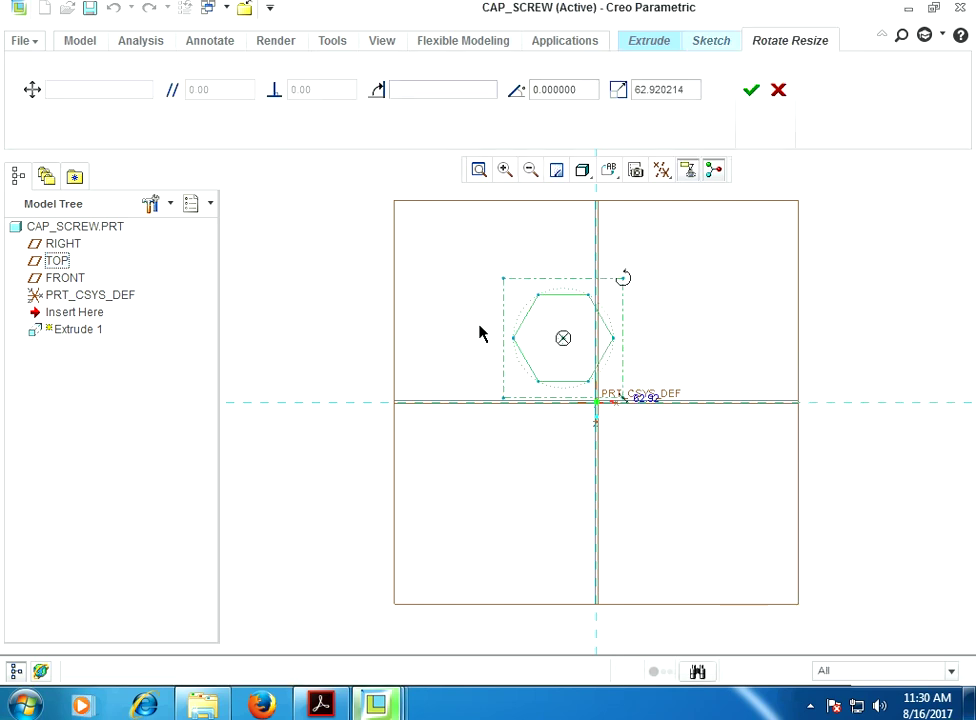
pyautogui.moveTo(563, 338); pyautogui.dragTo(596, 402)
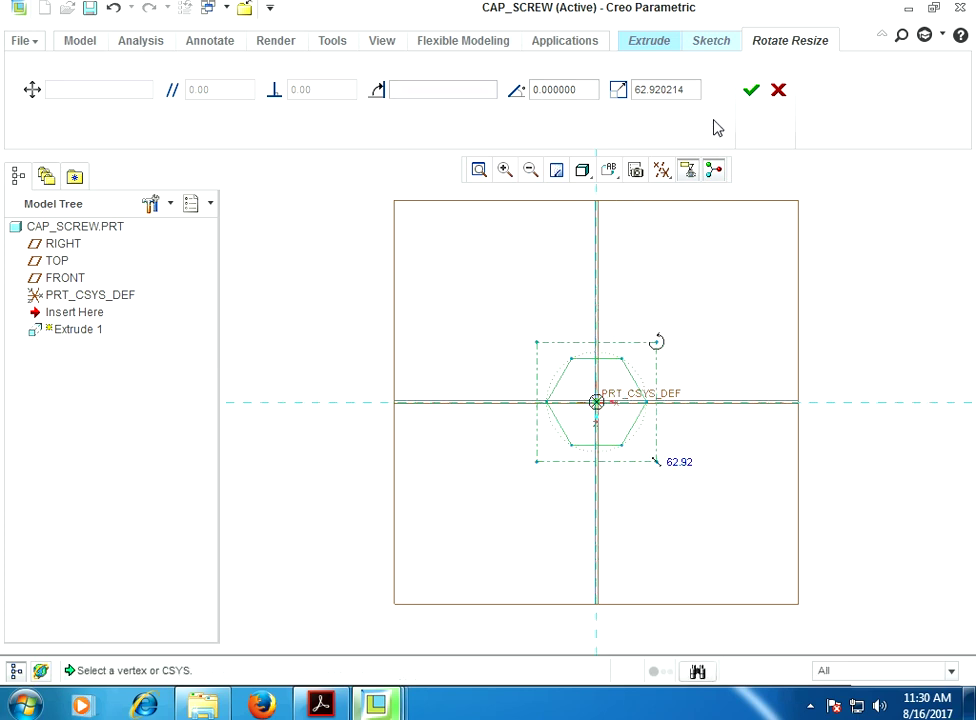
pyautogui.click(751, 92)
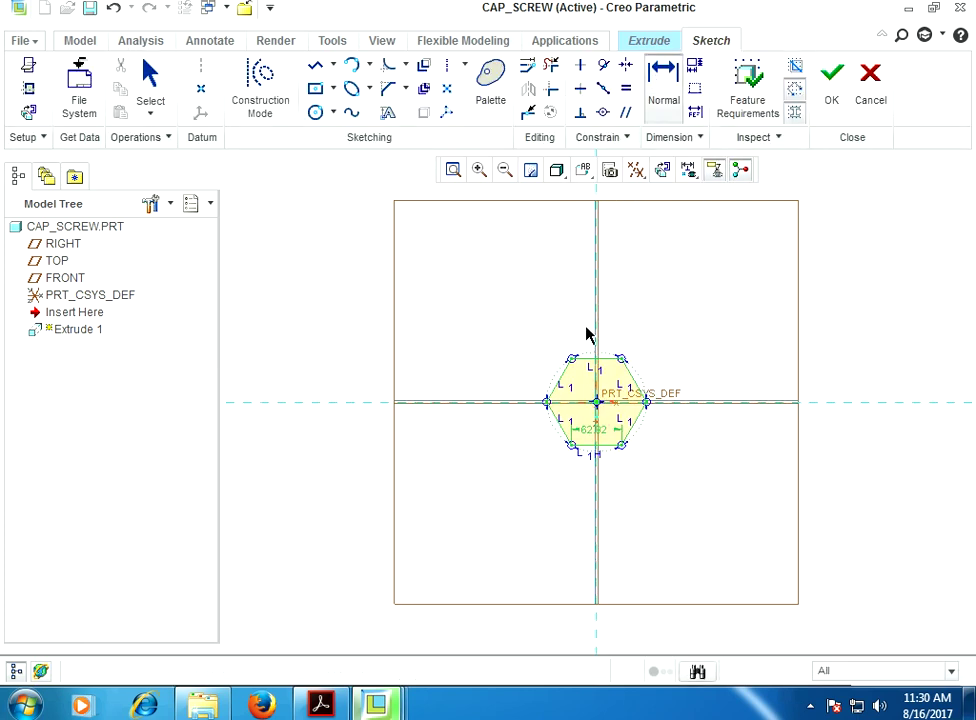
# Dimension the hexagon across its horizontal flats at 8 mm and delete the conflicting side-length dimension.
pyautogui.click(589, 446)
pyautogui.middleClick(465, 394)
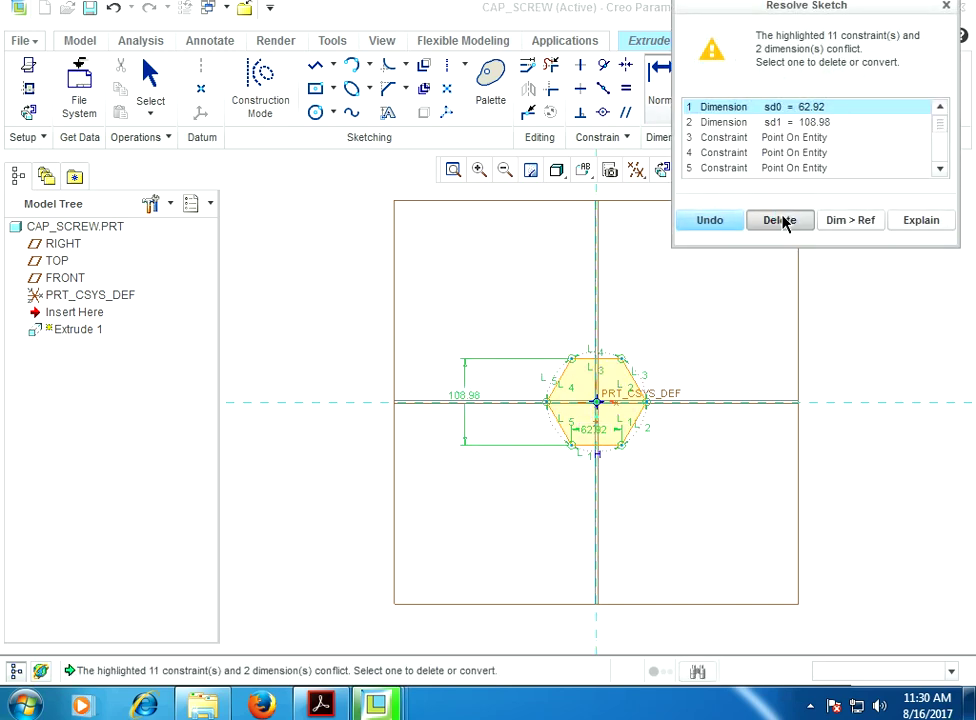
pyautogui.click(780, 220)
pyautogui.write('8')
pyautogui.press('Return')
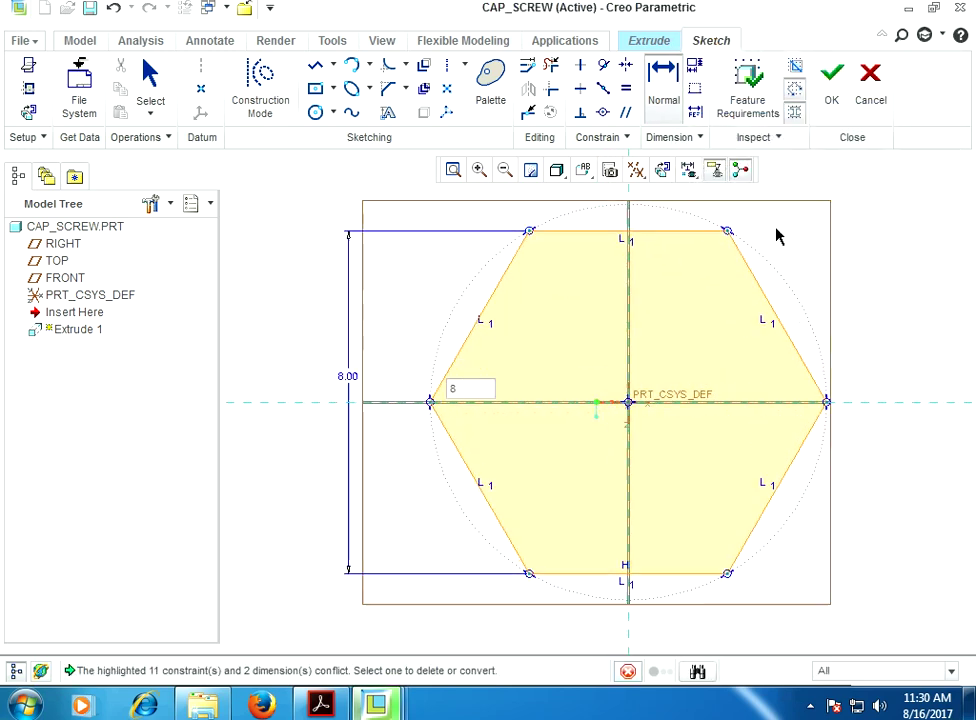
# Finish the hexagon sketch and extrude the screw head to a depth of 6 mm.
pyautogui.click(832, 82)
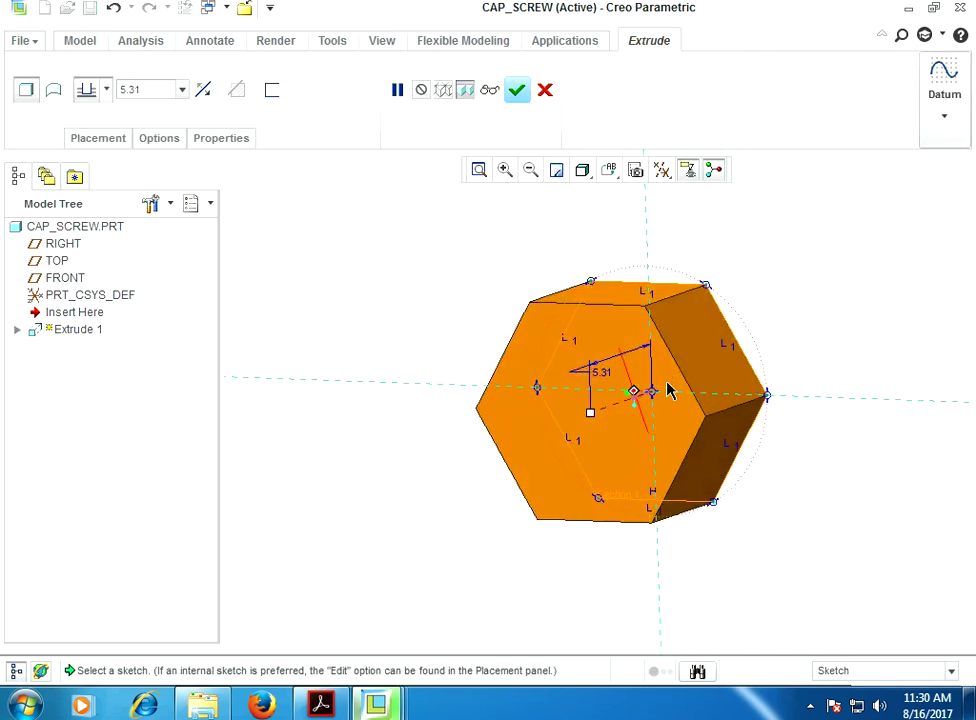
pyautogui.doubleClick(157, 92)
pyautogui.write('6')
pyautogui.press('Return')
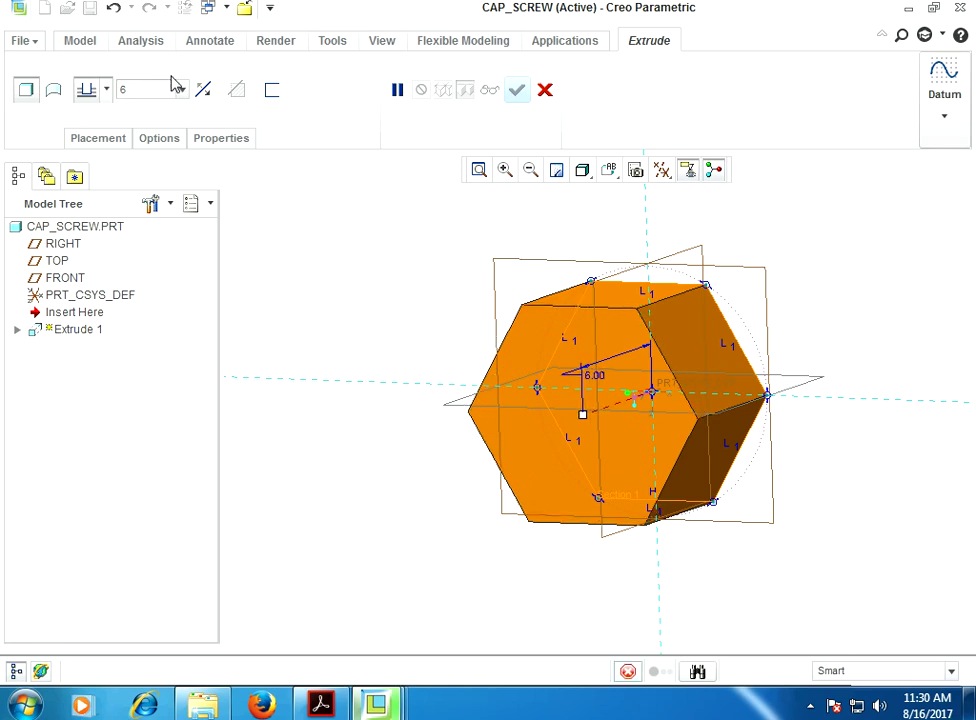
pyautogui.click(516, 90)
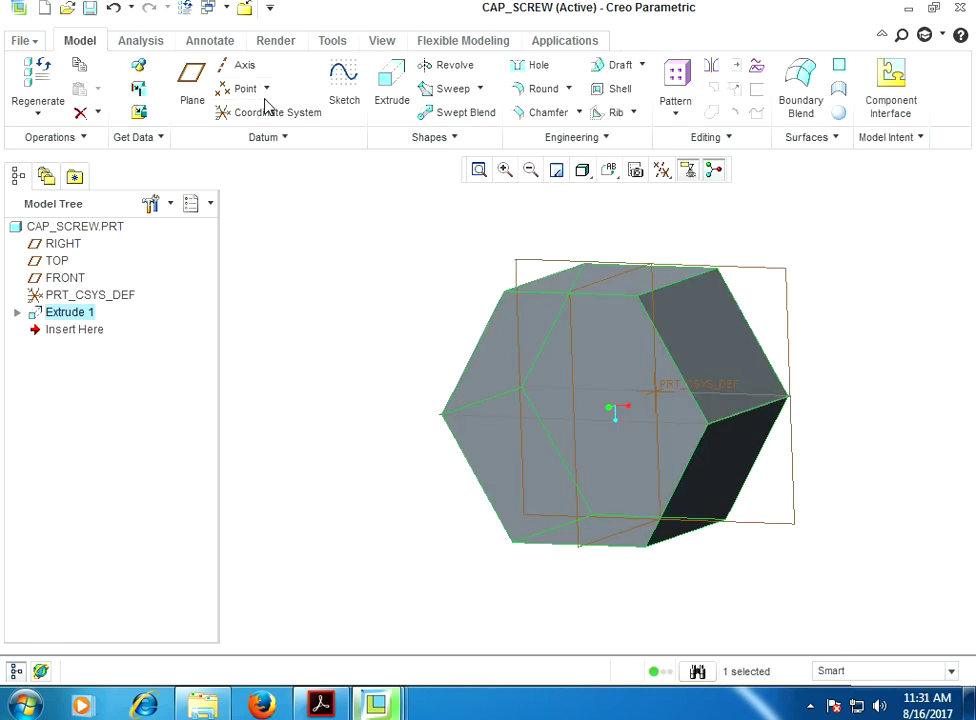
# Start an extrude sketch on the front hexagonal face of the head and draw a circle centred on the origin with a diameter of 3.75 mm.
pyautogui.click(392, 104)
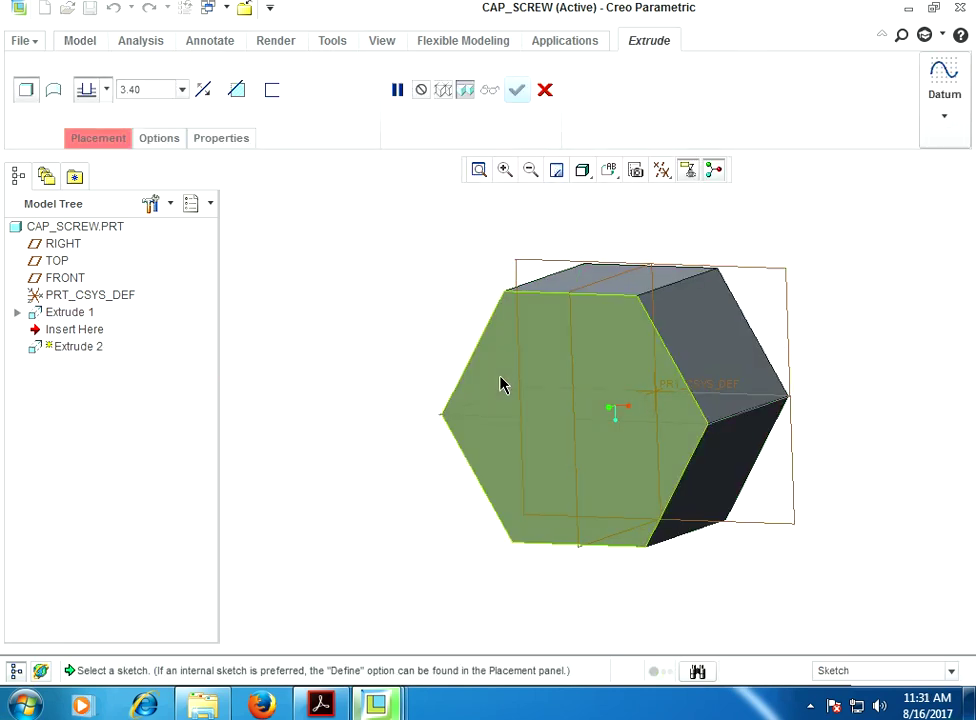
pyautogui.click(500, 383)
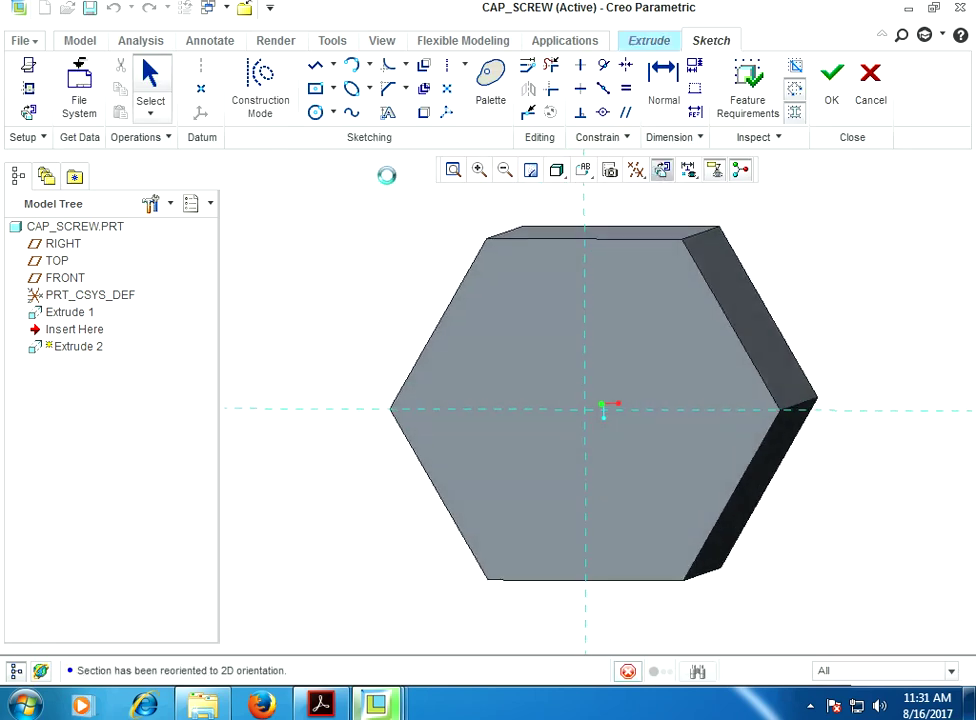
pyautogui.click(316, 113)
pyautogui.click(595, 403)
pyautogui.click(572, 373)
pyautogui.middleClick(548, 350)
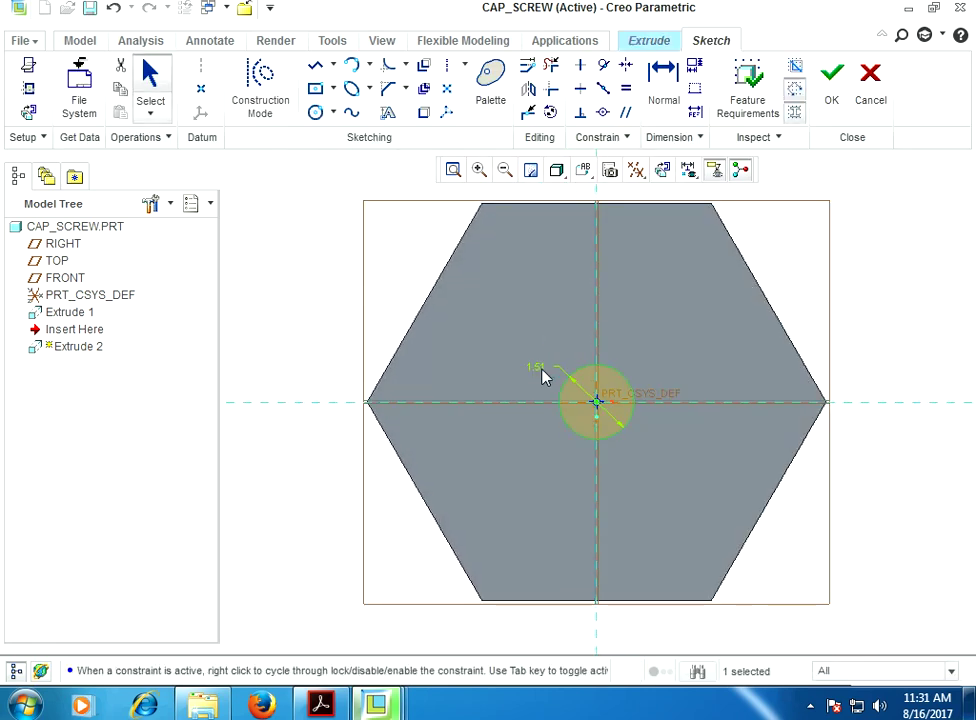
pyautogui.doubleClick(540, 368)
pyautogui.write('3')
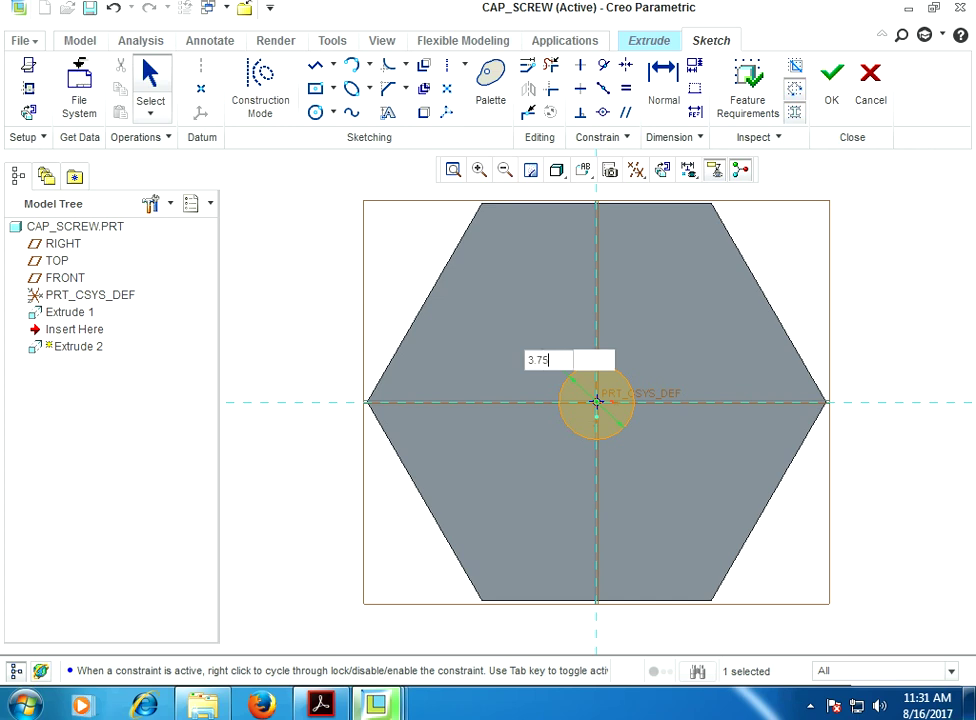
pyautogui.write('.75')
pyautogui.press('Return')
pyautogui.scroll(-3, 550, 356)
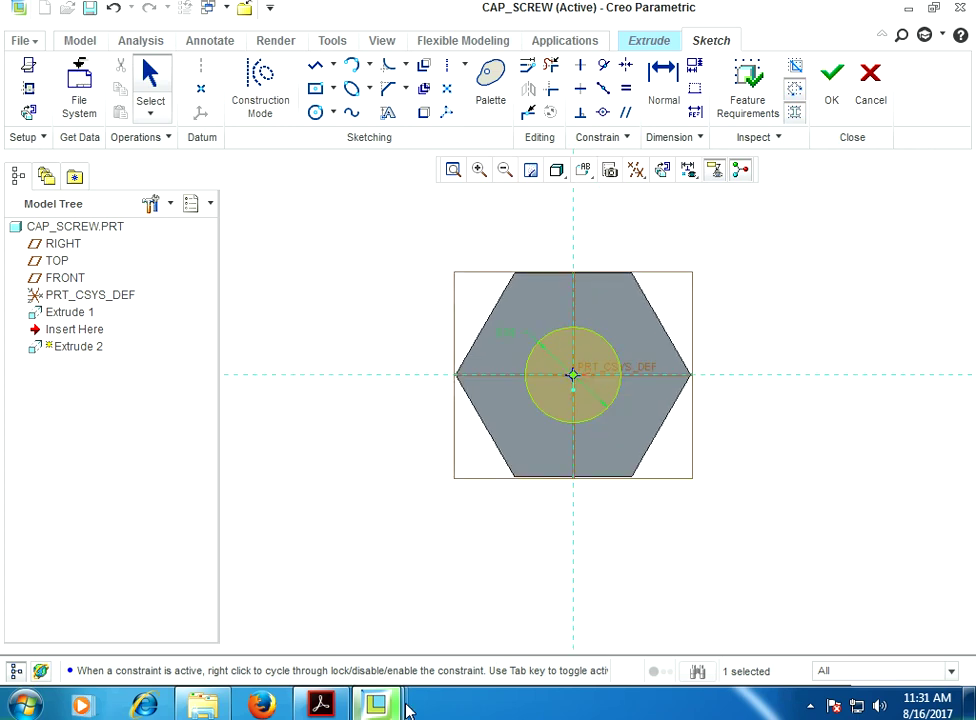
# Check the cap screw's lengths in the PDF, then finish the circle sketch and extrude the shank 21.25 mm from the head.
pyautogui.click(320, 706)
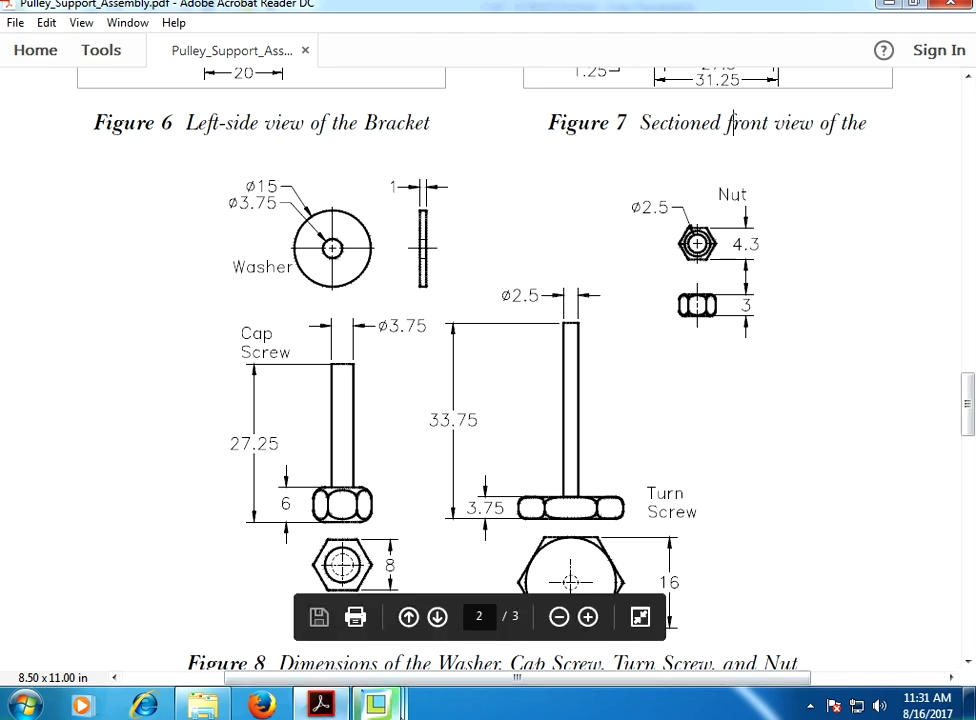
pyautogui.scroll(-2, 502, 453)
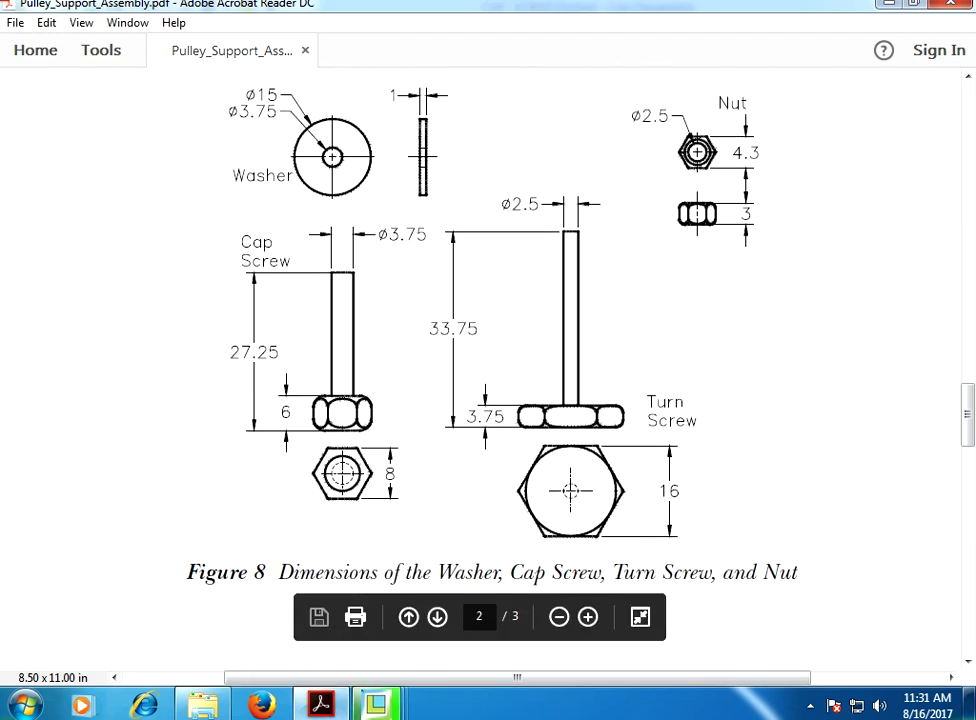
pyautogui.moveTo(376, 705)
pyautogui.click(780, 582)
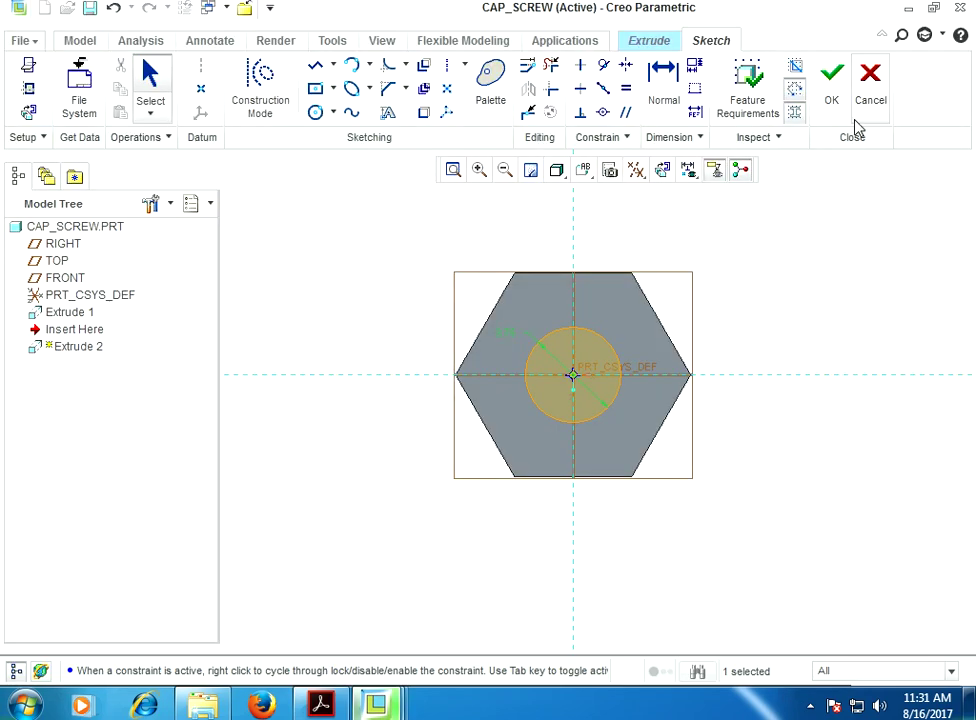
pyautogui.click(843, 86)
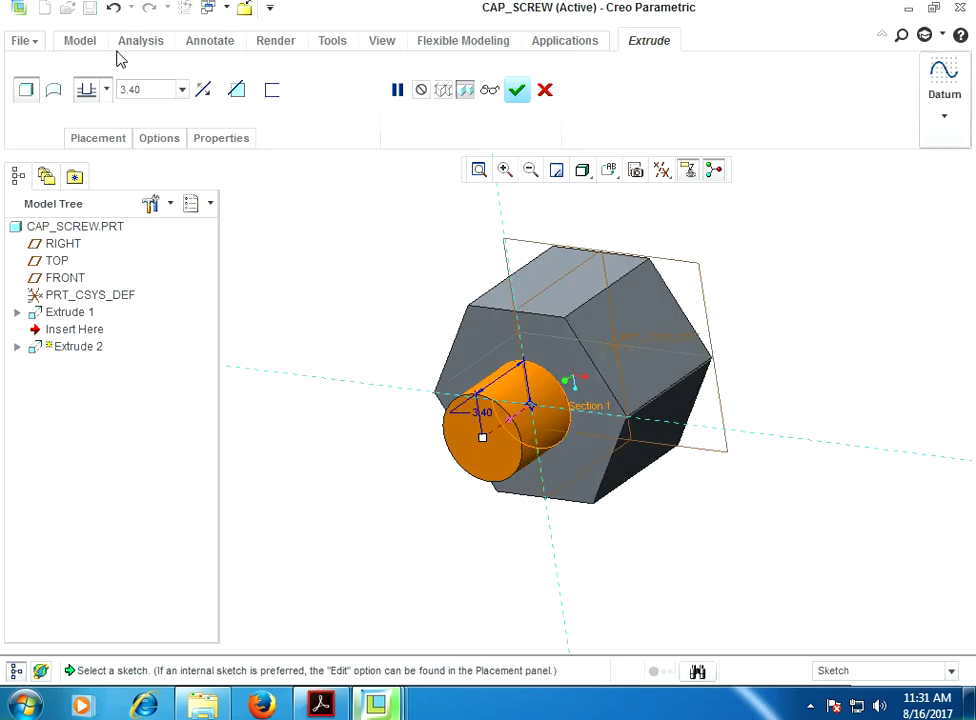
pyautogui.moveTo(143, 88); pyautogui.dragTo(69, 93)
pyautogui.write('2')
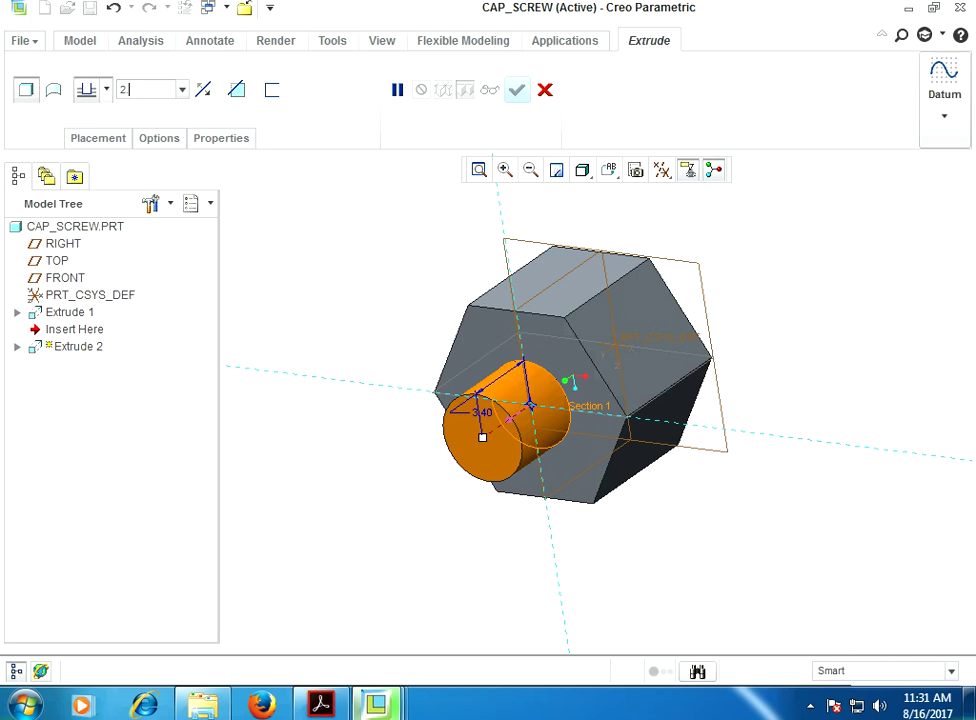
pyautogui.write('.1.25')
pyautogui.press('Return')
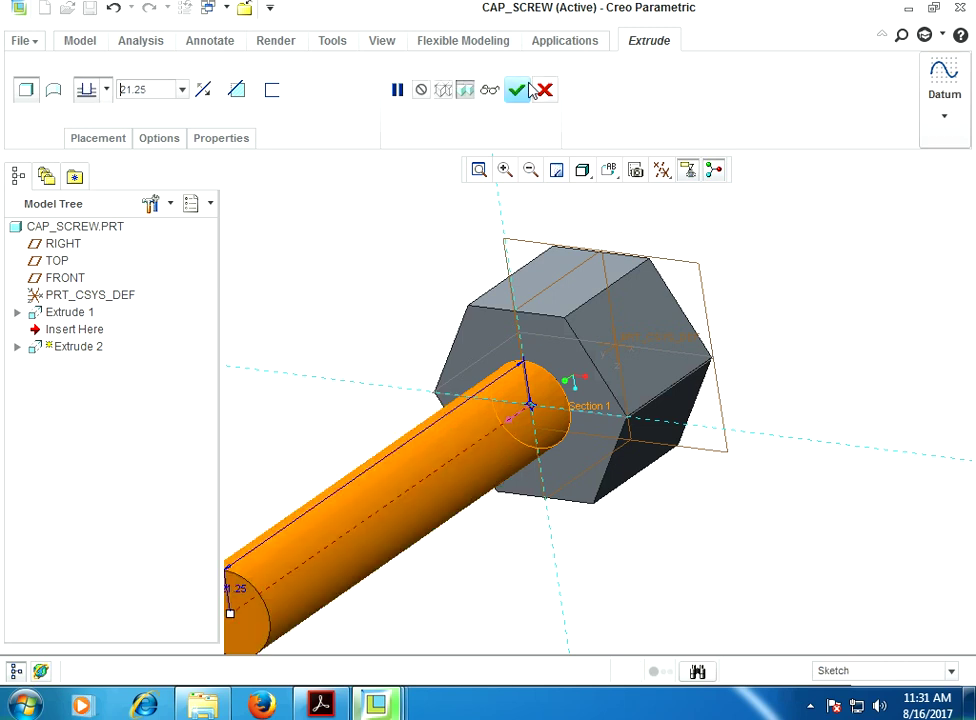
pyautogui.click(516, 89)
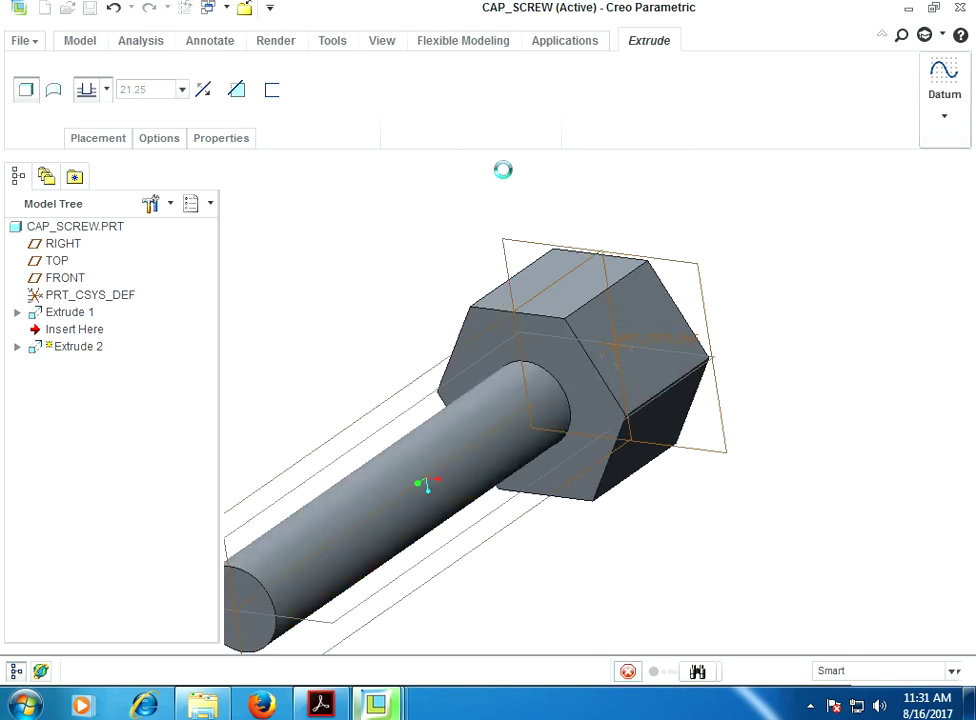
# Review the hexagonal head's extrude definition and its section sketch, then close both.
pyautogui.click(80, 314)
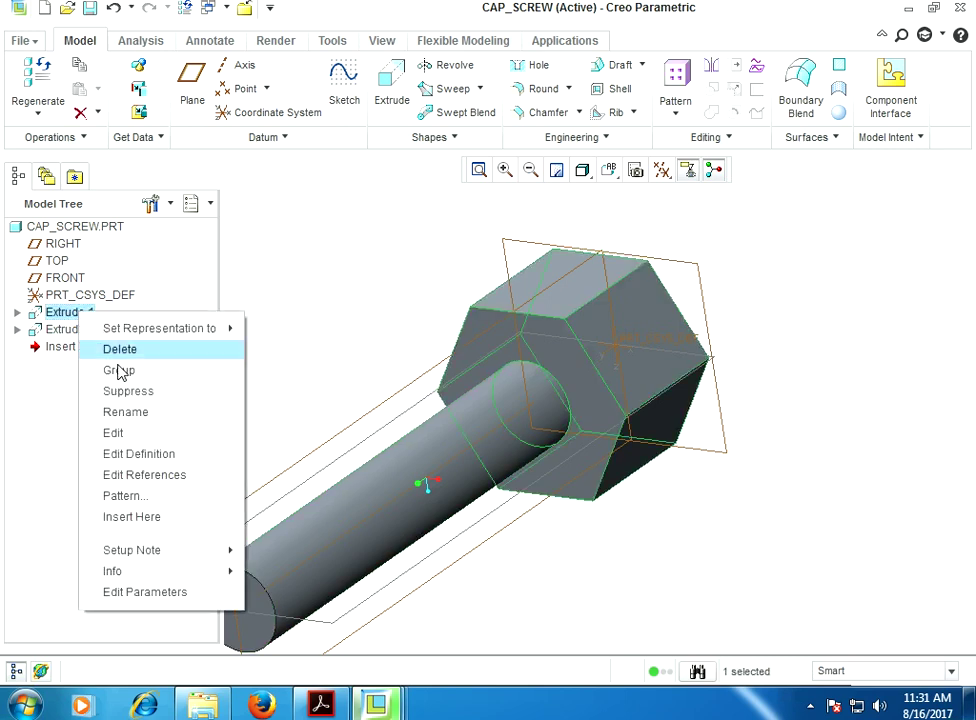
pyautogui.click(144, 453)
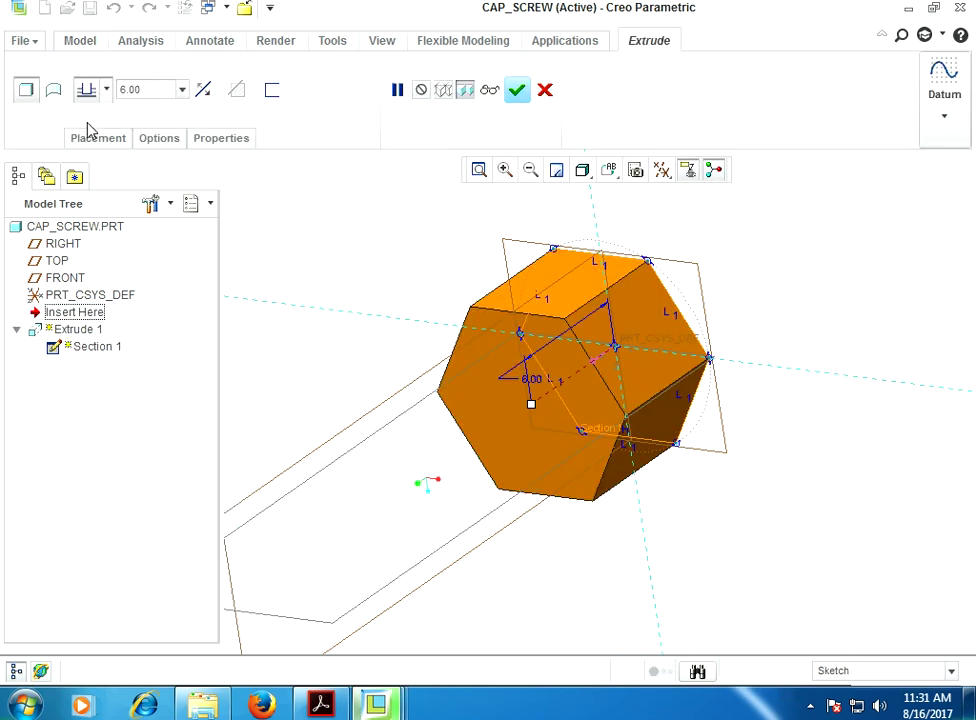
pyautogui.click(97, 138)
pyautogui.click(255, 199)
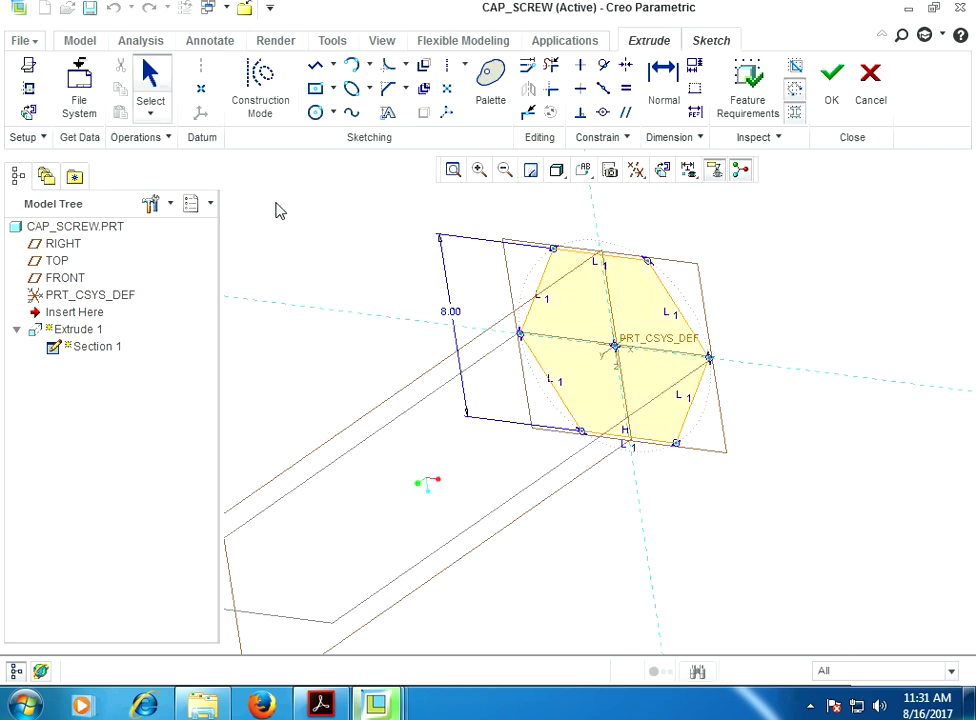
pyautogui.click(832, 80)
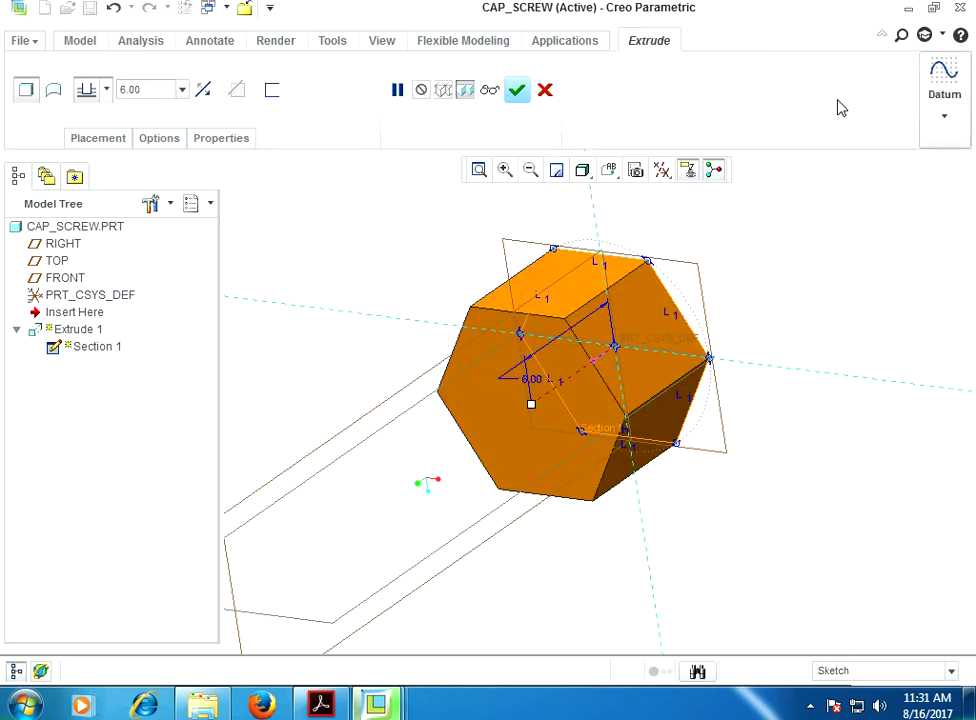
pyautogui.click(517, 90)
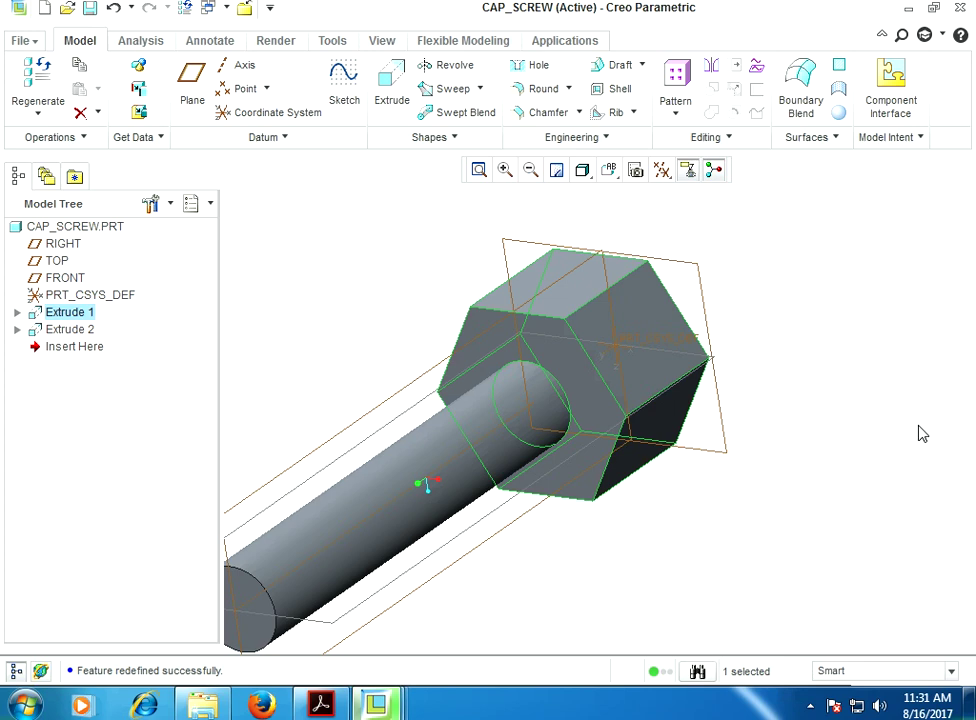
# Start a revolve sketch on the FRONT plane and orient the view parallel to the sketch.
pyautogui.moveTo(787, 458); pyautogui.dragTo(752, 539, button='middle')
pyautogui.moveTo(401, 390); pyautogui.dragTo(372, 340, button='middle')
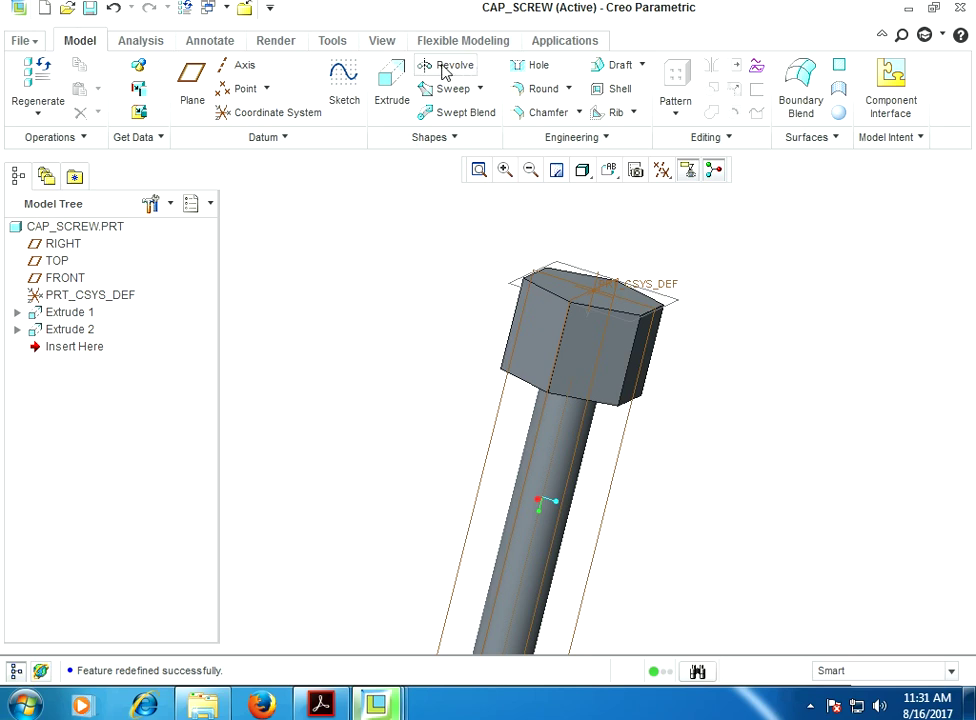
pyautogui.click(446, 66)
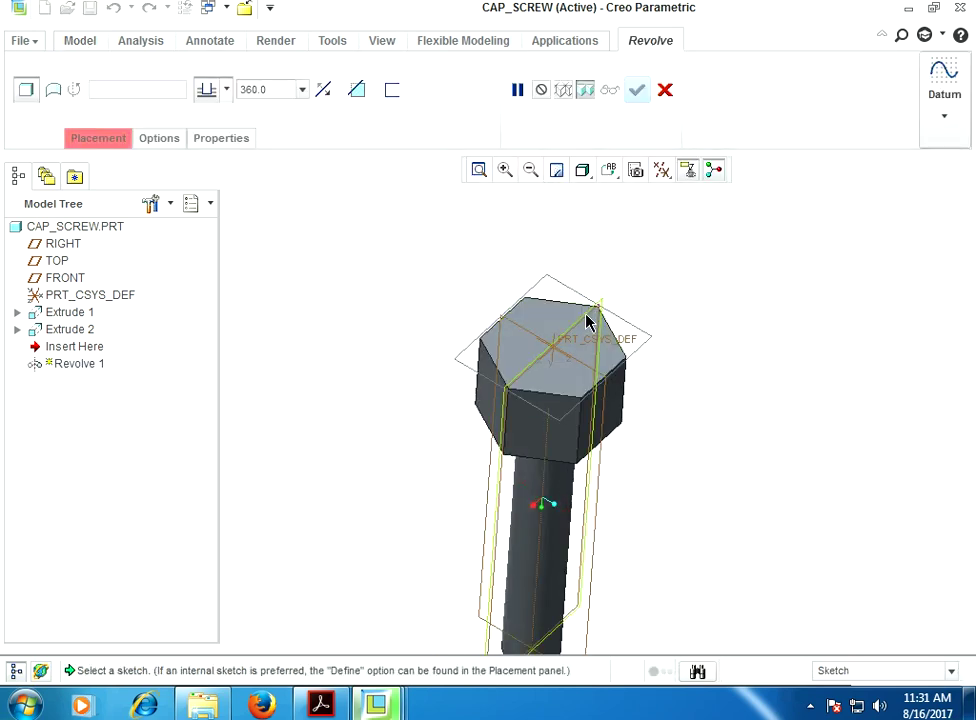
pyautogui.click(582, 318)
pyautogui.click(661, 172)
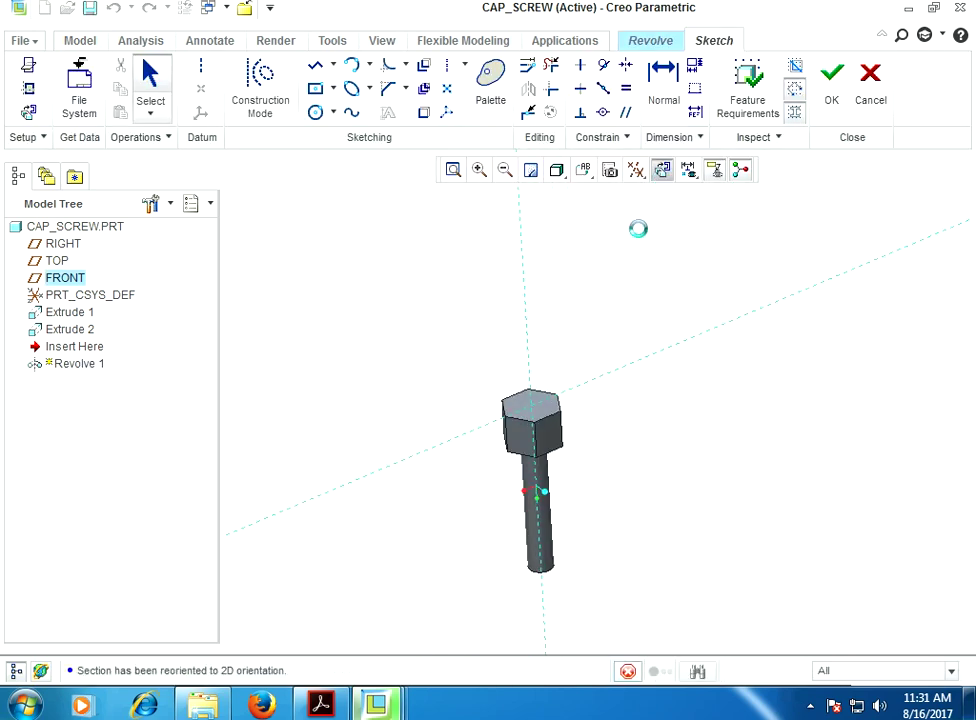
# Add the screw head's outer side edge and its underside edge as sketch references.
pyautogui.rightClick(388, 306)
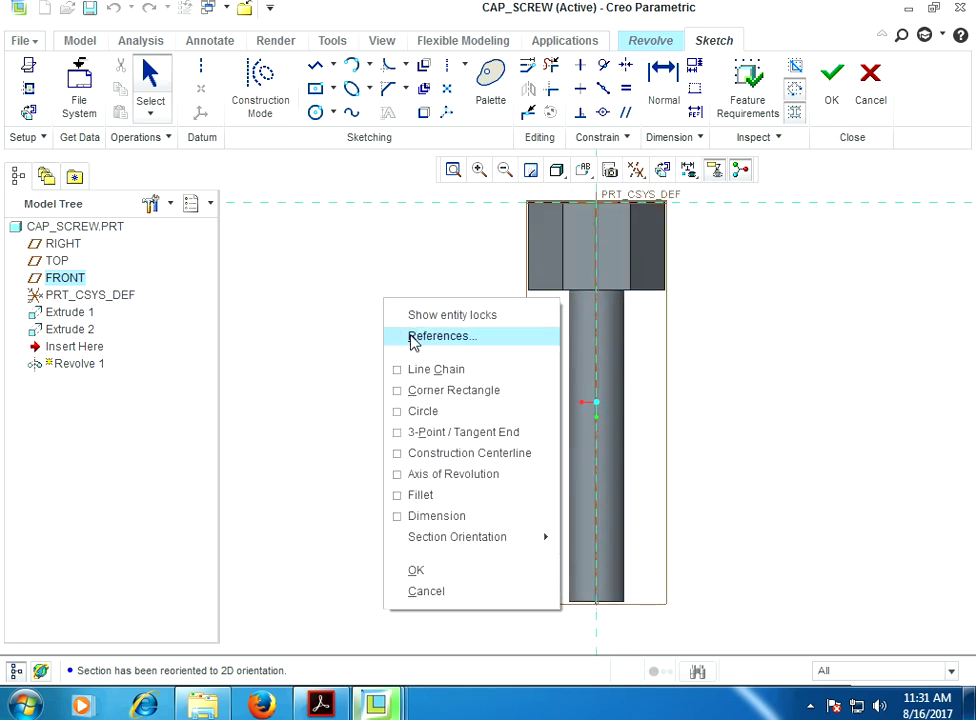
pyautogui.click(412, 338)
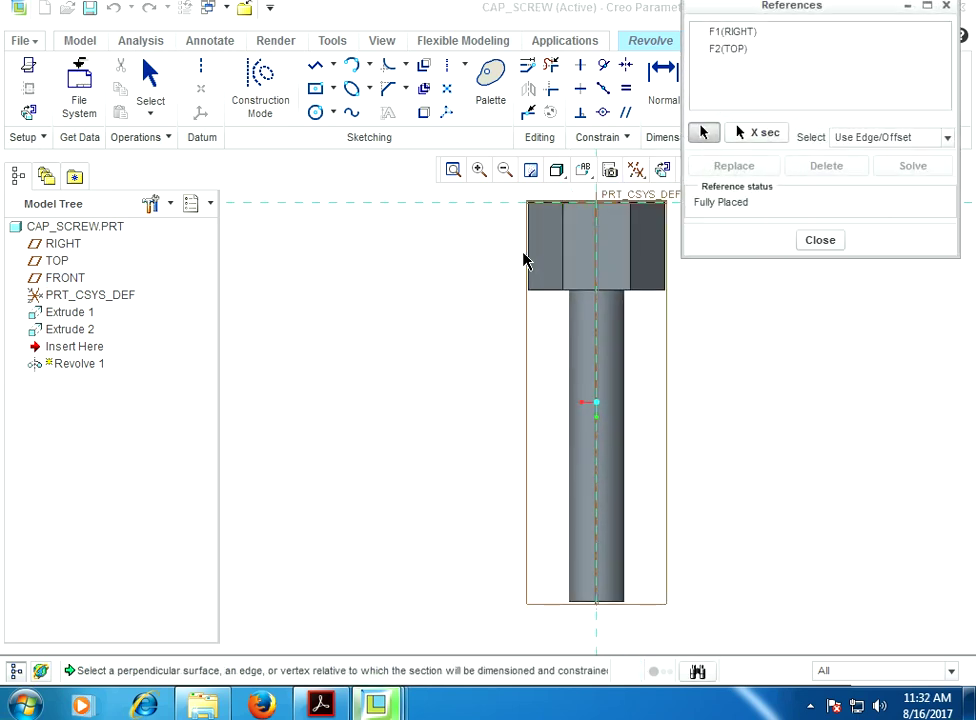
pyautogui.click(534, 270)
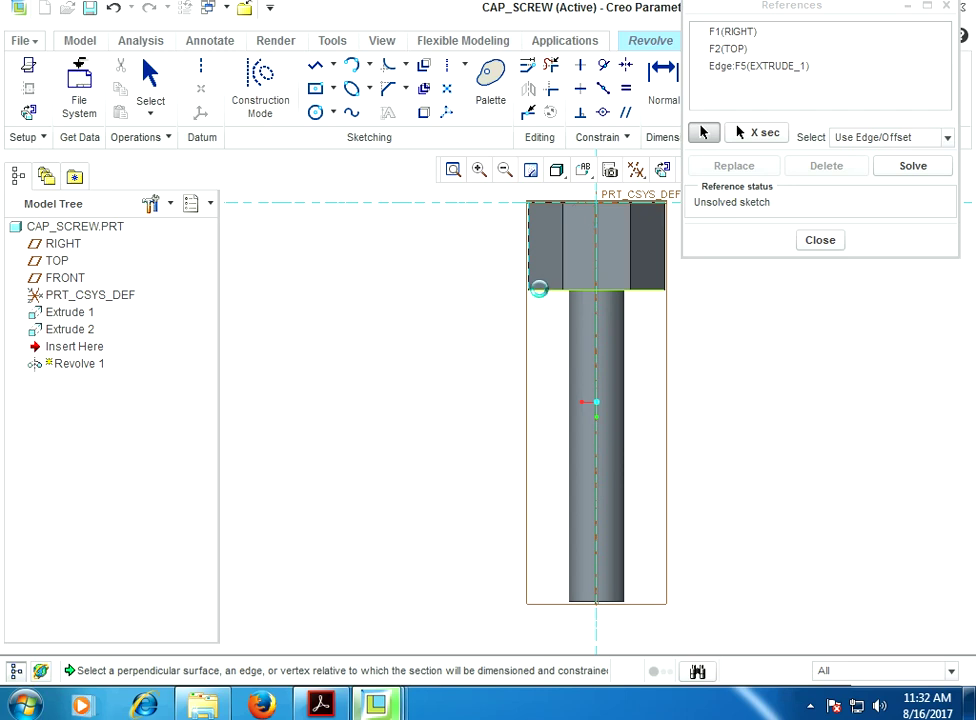
pyautogui.click(538, 288)
pyautogui.click(806, 240)
pyautogui.scroll(2, 318, 466)
pyautogui.scroll(-3, 385, 316)
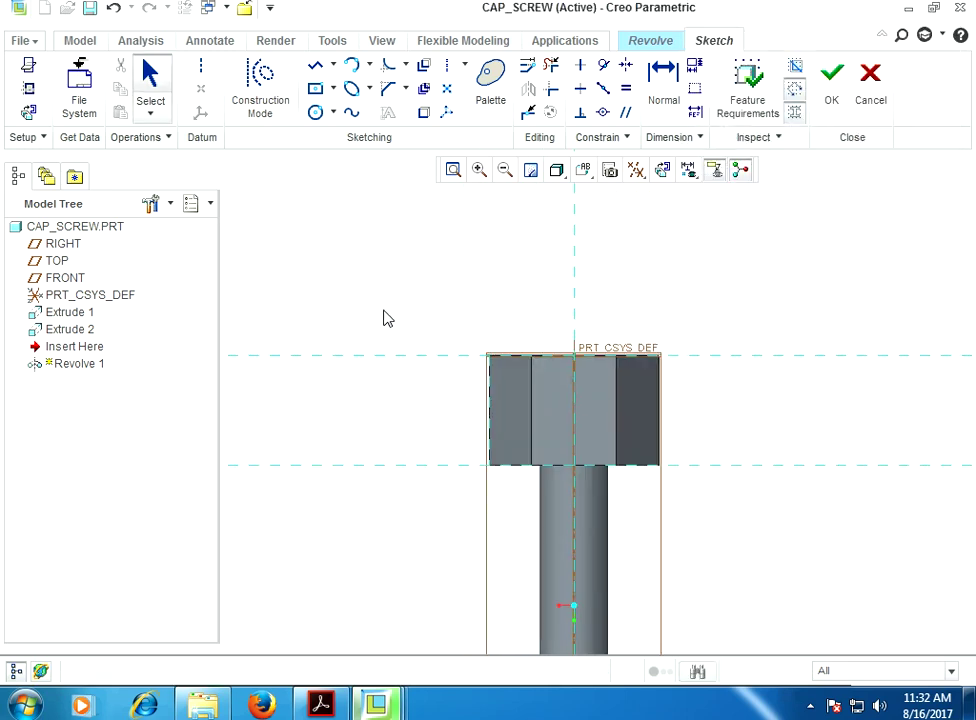
# Draw a vertical centerline through the origin along the screw's axis as the axis of revolution.
pyautogui.click(202, 70)
pyautogui.click(574, 301)
pyautogui.click(579, 386)
pyautogui.middleClick(534, 341)
pyautogui.scroll(-3, 528, 350)
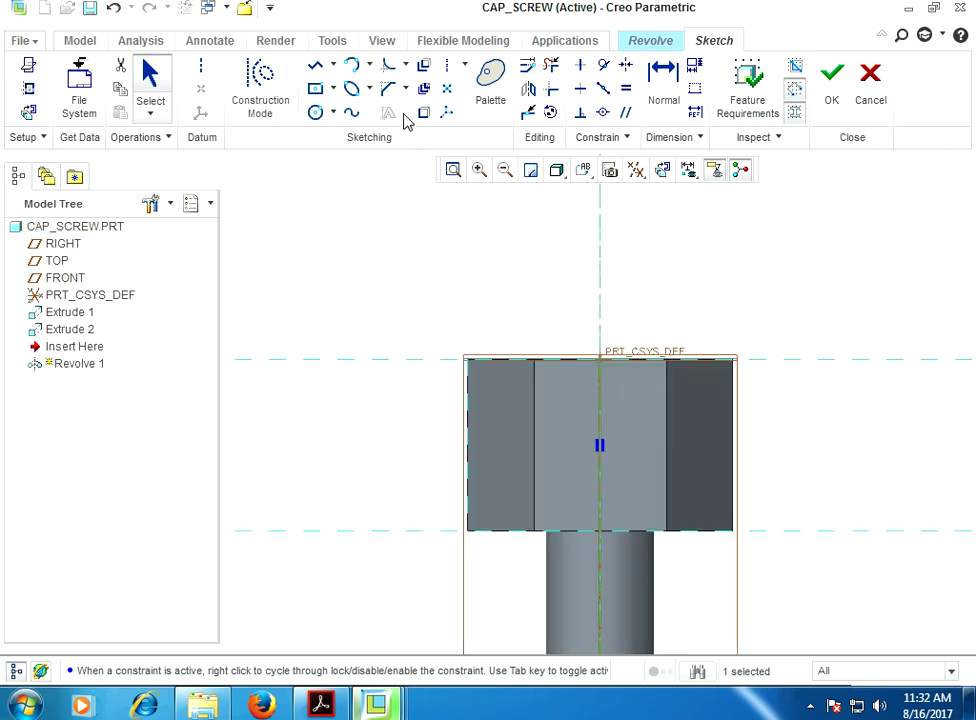
# Sketch a circular fillet arc across the head's upper outer corner, with its centre on a diameter of about 5.5 mm.
pyautogui.click(405, 65)
pyautogui.click(410, 114)
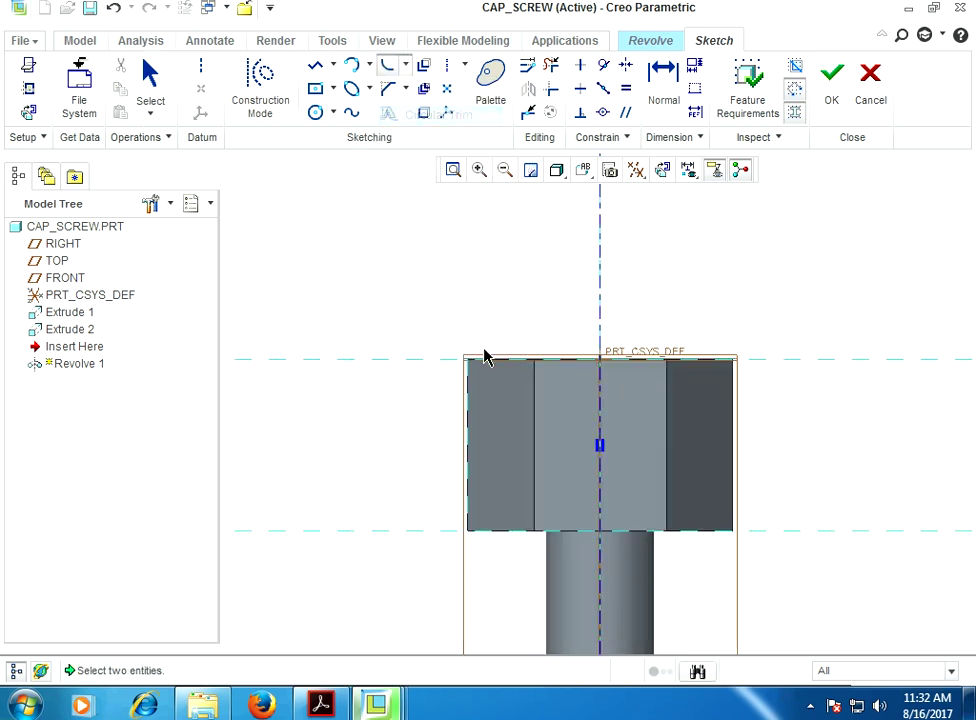
pyautogui.click(468, 379)
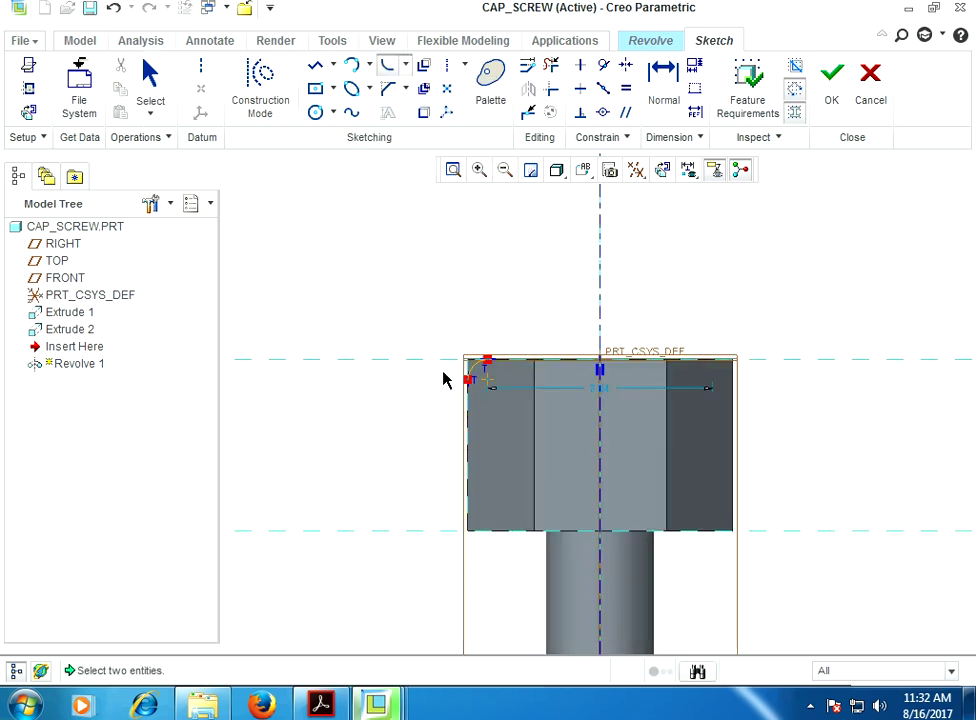
pyautogui.click(469, 381)
pyautogui.click(466, 407)
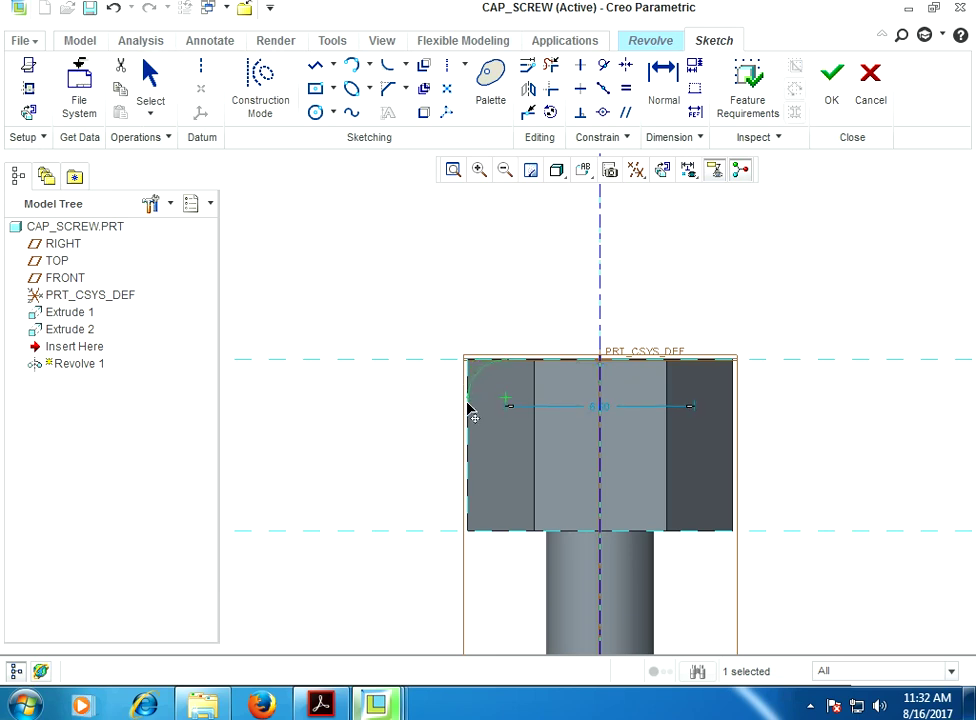
pyautogui.middleClick(470, 413)
# Close the upper corner profile with two lines from the arc's ends meeting at the head's corner.
pyautogui.click(312, 66)
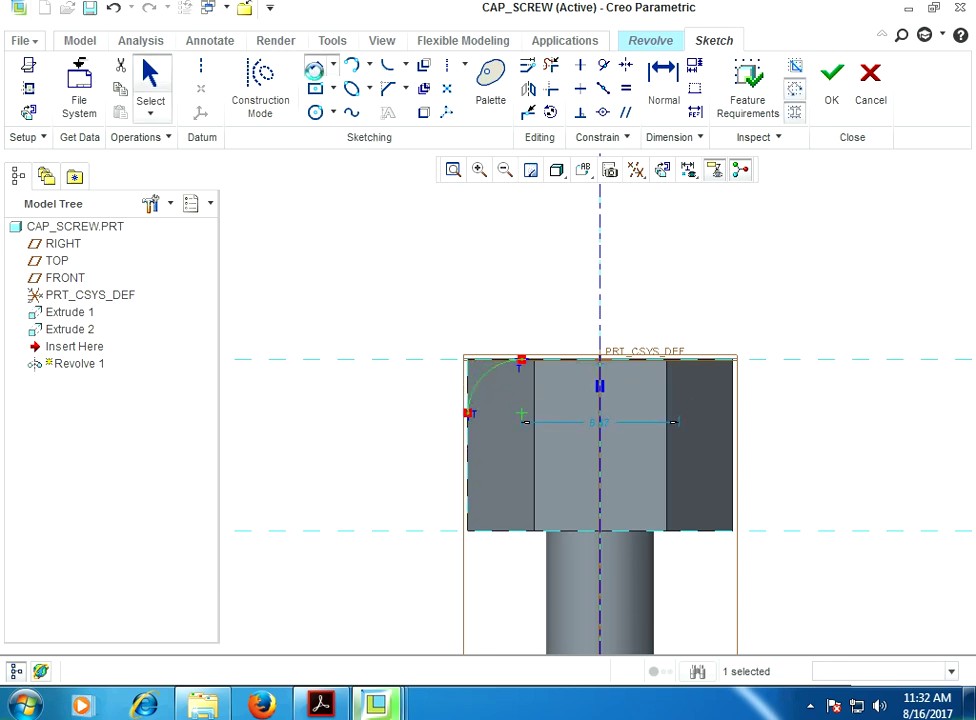
pyautogui.click(468, 411)
pyautogui.click(468, 360)
pyautogui.click(519, 359)
pyautogui.middleClick(486, 315)
pyautogui.middleClick(379, 243)
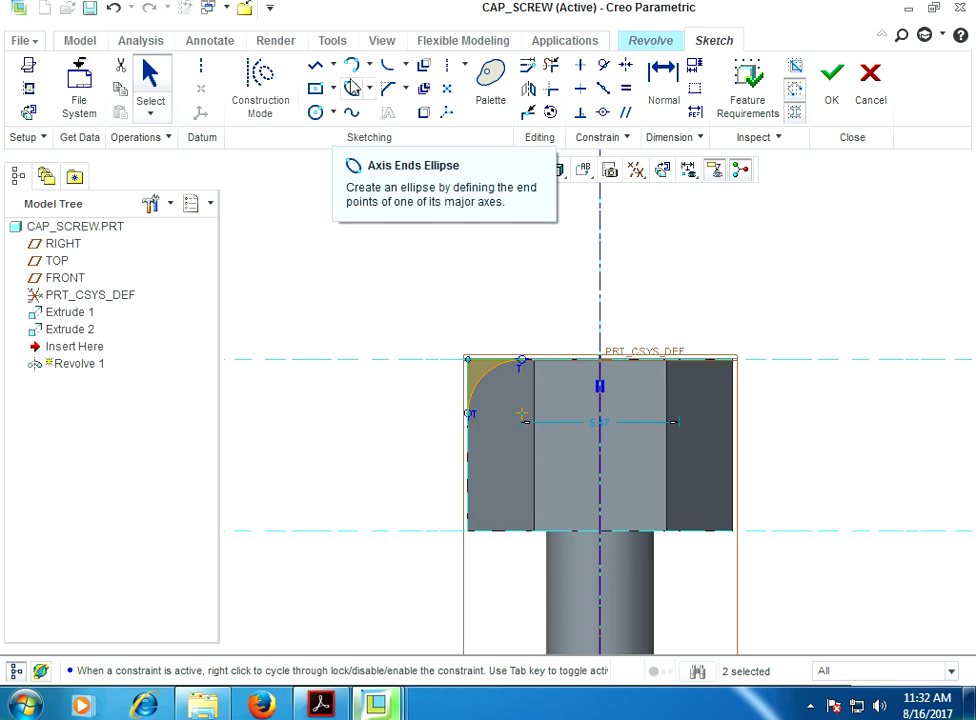
# Sketch a matching fillet arc across the head's lower outer corner, adjusting its centre to a diameter of about 5.8 mm.
pyautogui.click(384, 72)
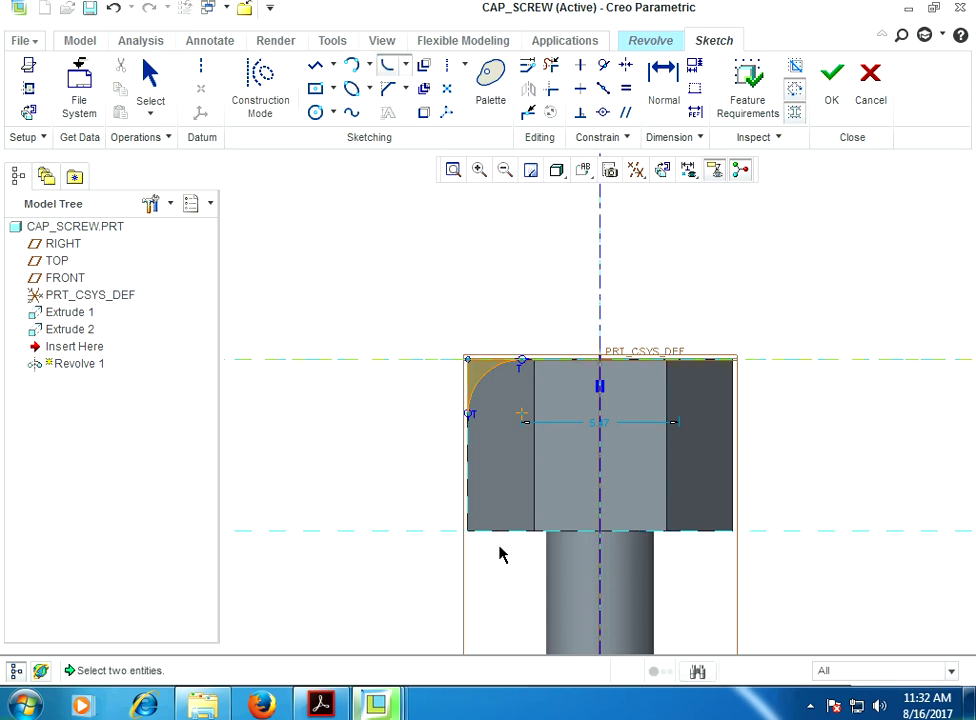
pyautogui.click(476, 524)
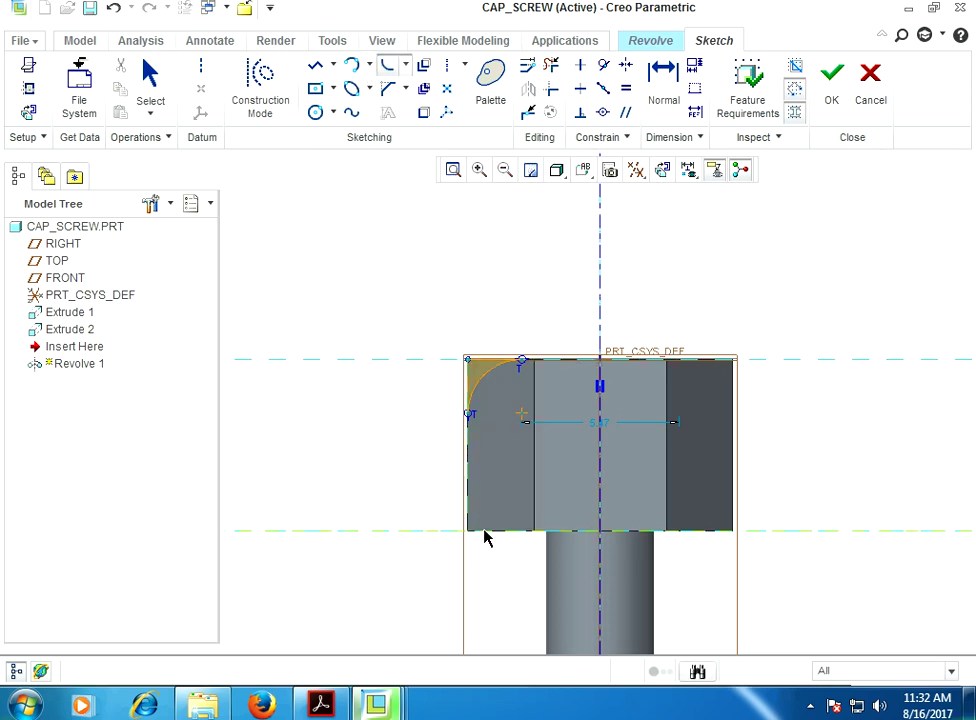
pyautogui.click(484, 534)
pyautogui.middleClick(401, 502)
pyautogui.moveTo(467, 486); pyautogui.dragTo(468, 475)
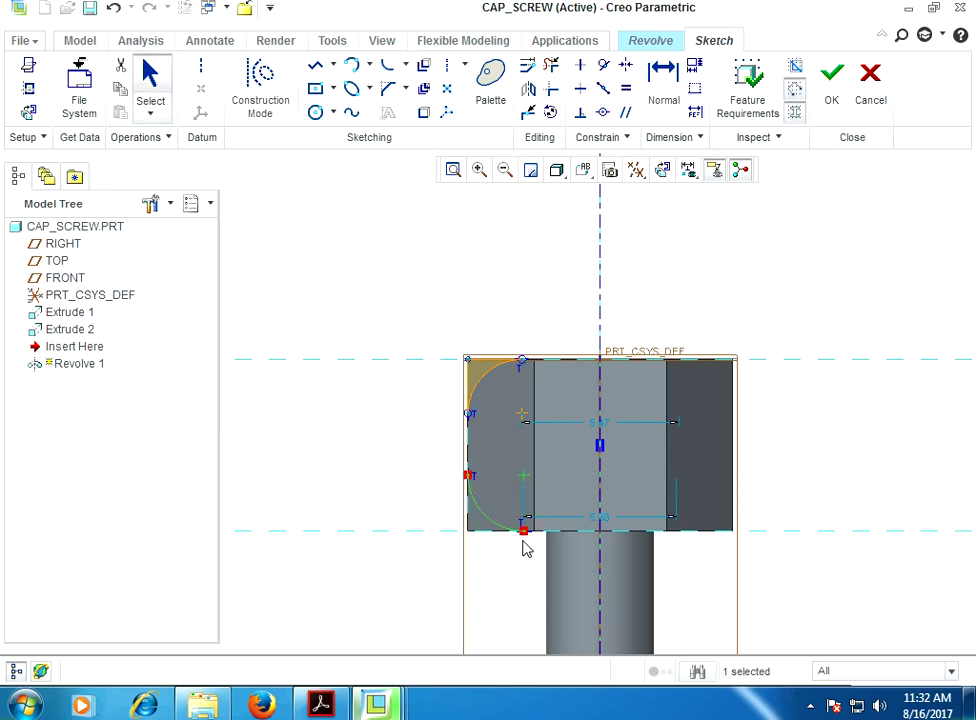
pyautogui.moveTo(530, 541); pyautogui.dragTo(519, 538)
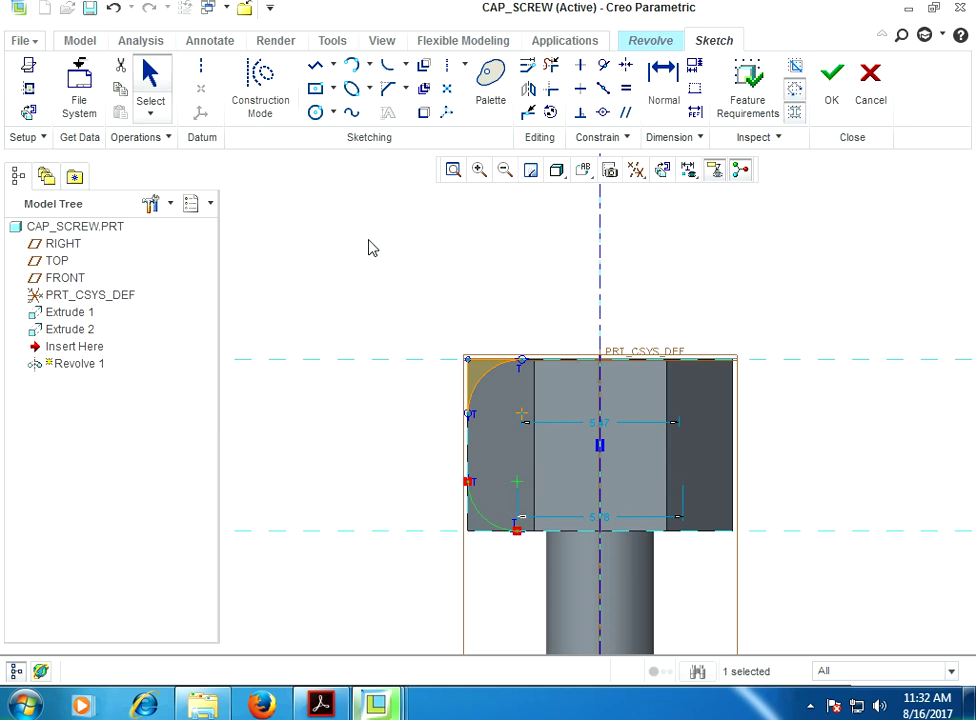
# Close the lower corner profile with lines running along the head's side and underside to the arc's ends.
pyautogui.click(316, 64)
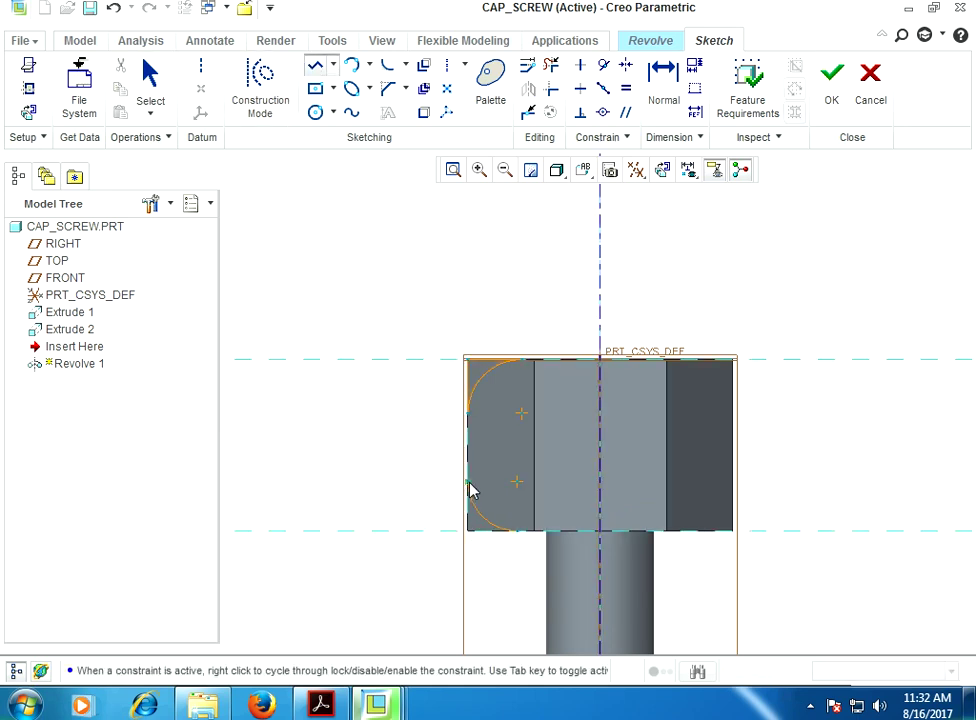
pyautogui.middleClick(471, 537)
pyautogui.click(514, 532)
pyautogui.middleClick(521, 532)
pyautogui.middleClick(510, 483)
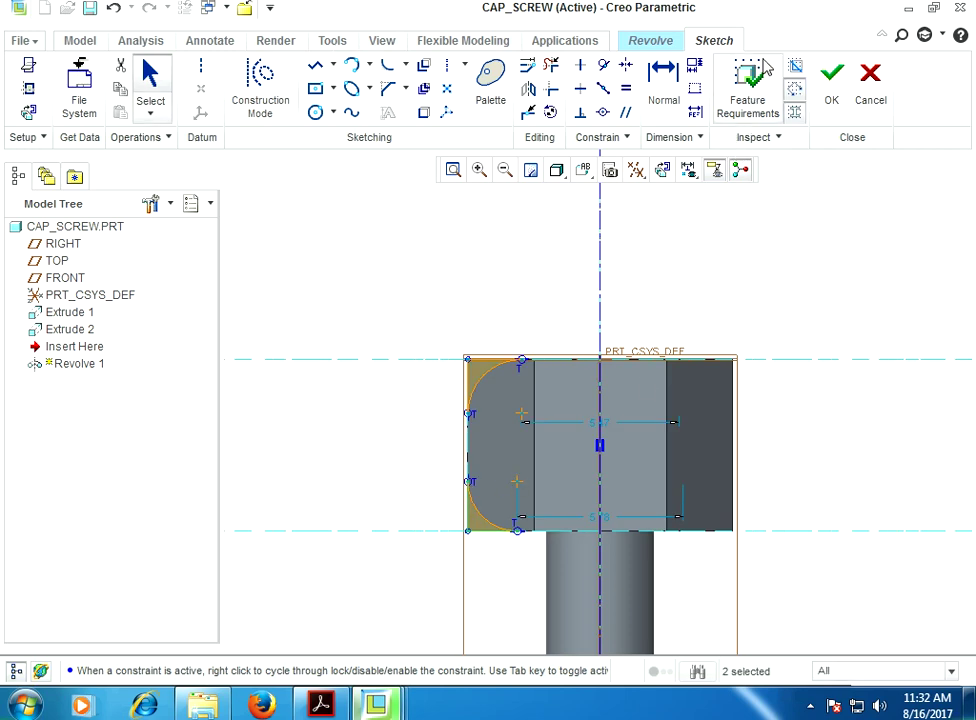
# Finish the sketch and complete the 360° revolve as a material-removing cut that rounds the head's corners.
pyautogui.click(831, 85)
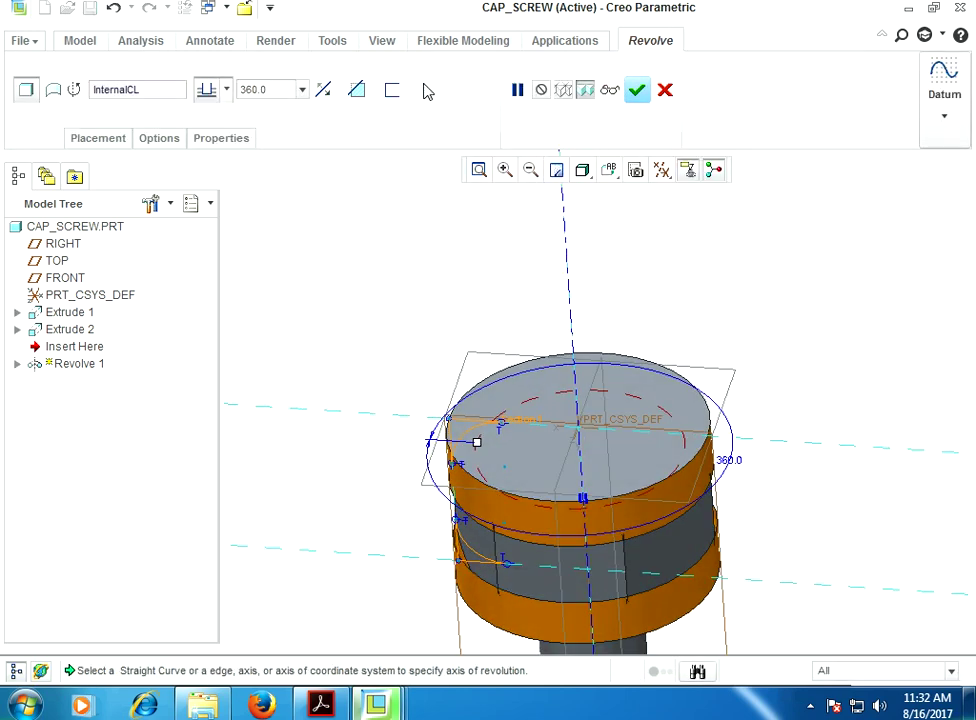
pyautogui.click(357, 91)
pyautogui.moveTo(405, 370); pyautogui.dragTo(385, 373, button='middle')
pyautogui.middleClick(407, 338)
pyautogui.scroll(3, 351, 419)
pyautogui.moveTo(351, 419); pyautogui.dragTo(320, 434, button='middle')
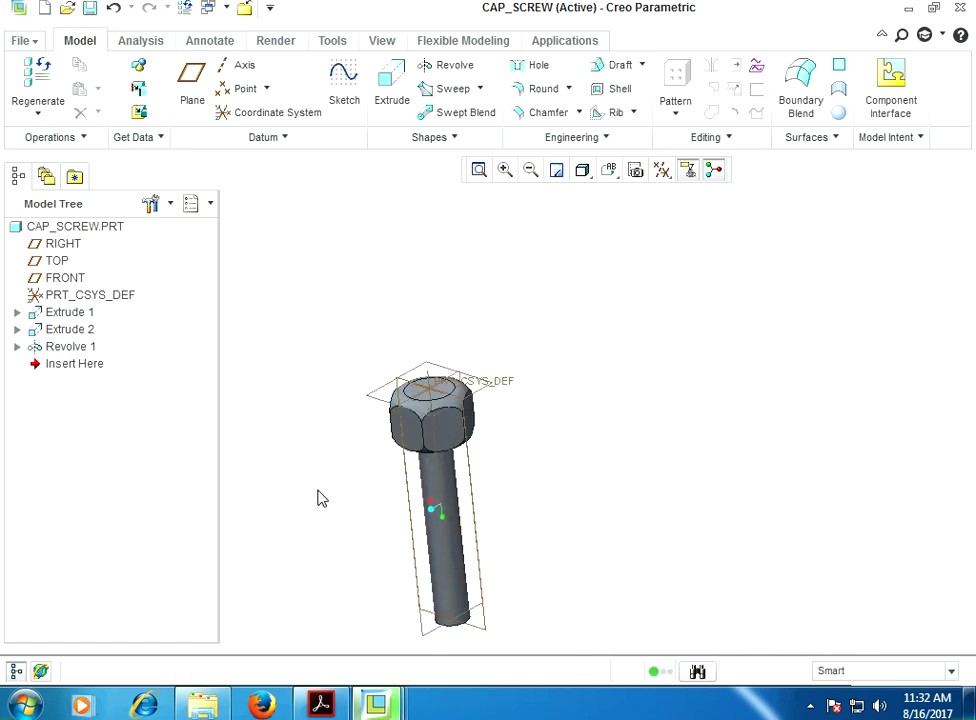
# Save the cap screw part in the pully support assembly folder.
pyautogui.click(22, 40)
pyautogui.click(55, 151)
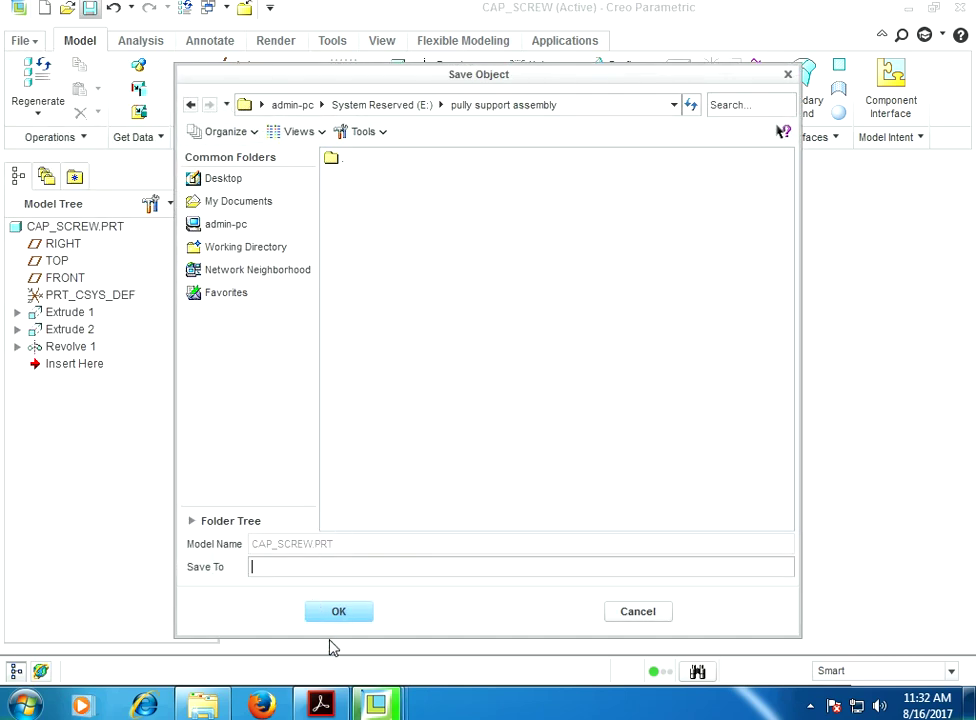
pyautogui.click(333, 617)
# Create a new solid part named Turn_Screw using the mmns_part_solid template instead of the default one.
pyautogui.click(20, 40)
pyautogui.click(40, 70)
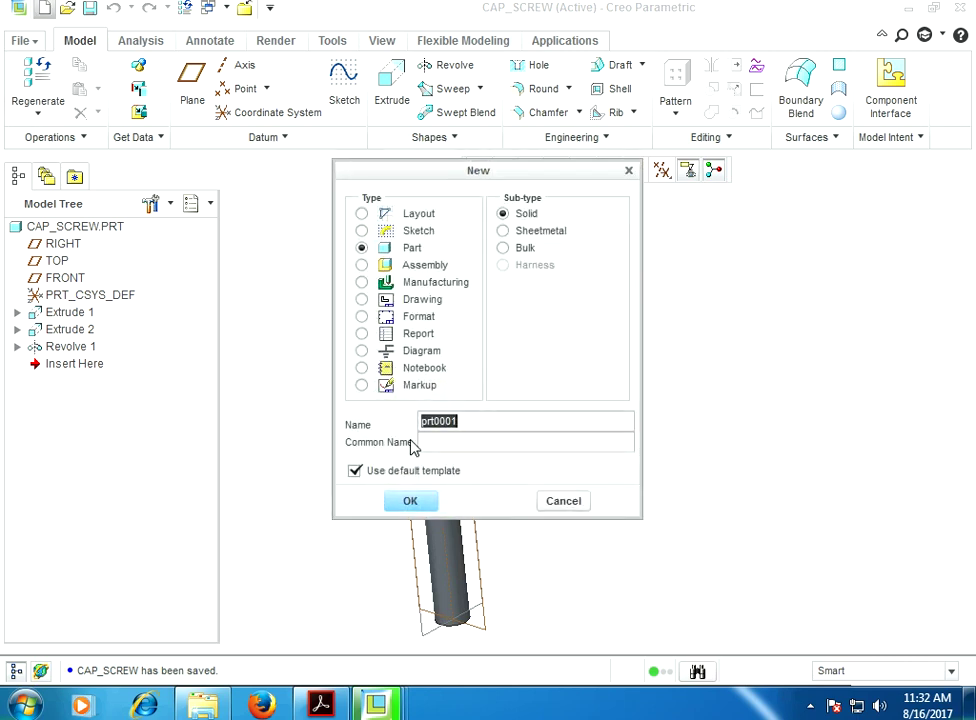
pyautogui.click(396, 472)
pyautogui.moveTo(507, 420); pyautogui.dragTo(316, 427)
pyautogui.write('Turn Screw')
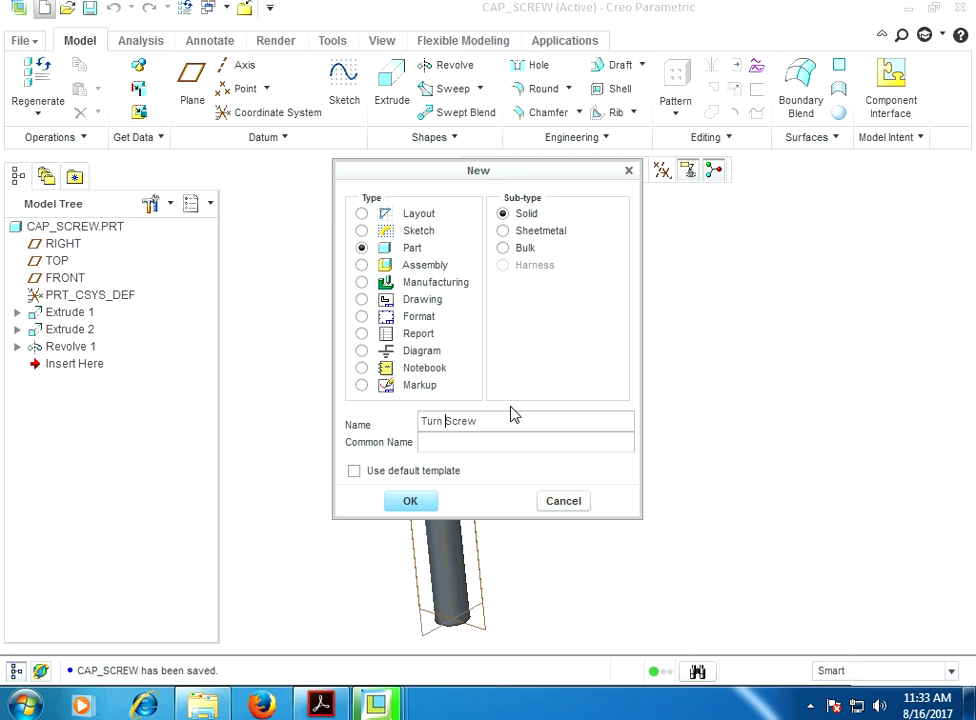
pyautogui.press('BackSpace')
pyautogui.write('_')
pyautogui.click(410, 500)
pyautogui.scroll(-1, 476, 280)
pyautogui.click(355, 268)
pyautogui.click(392, 508)
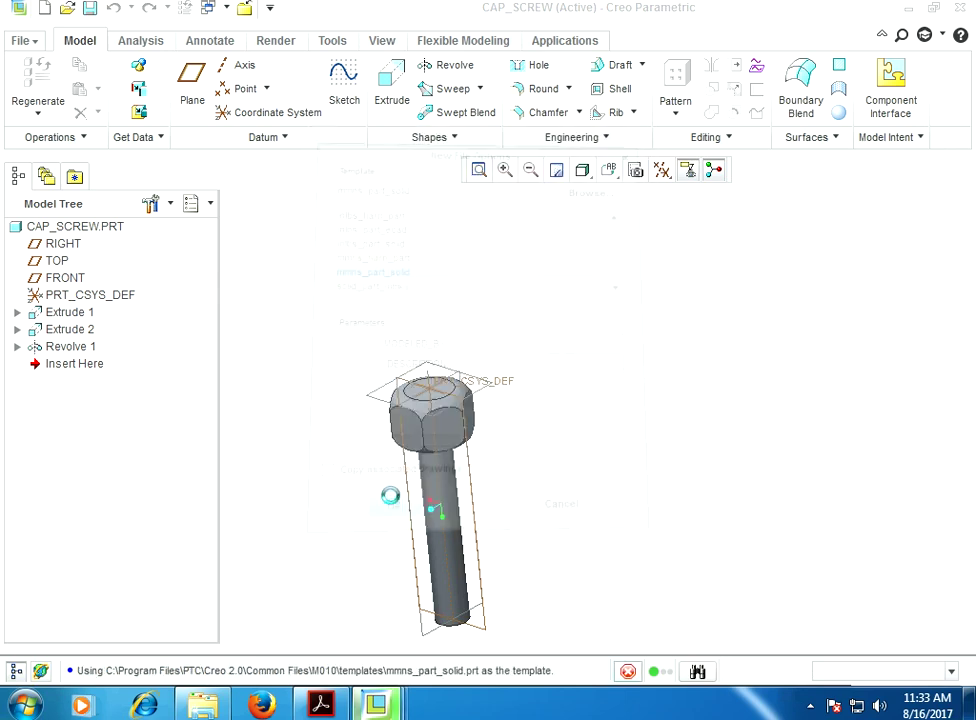
# Check the turn screw's dimensions in the PDF, then start an extrude sketch on the TOP plane and orient it parallel to the screen.
pyautogui.click(803, 10)
pyautogui.click(320, 706)
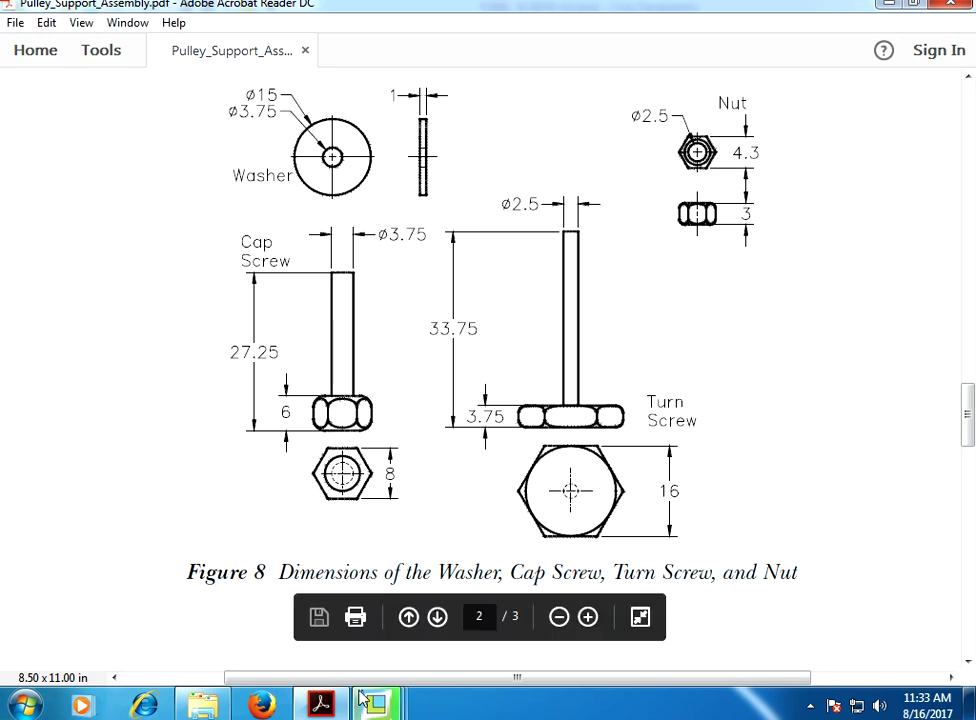
pyautogui.moveTo(362, 697)
pyautogui.click(874, 660)
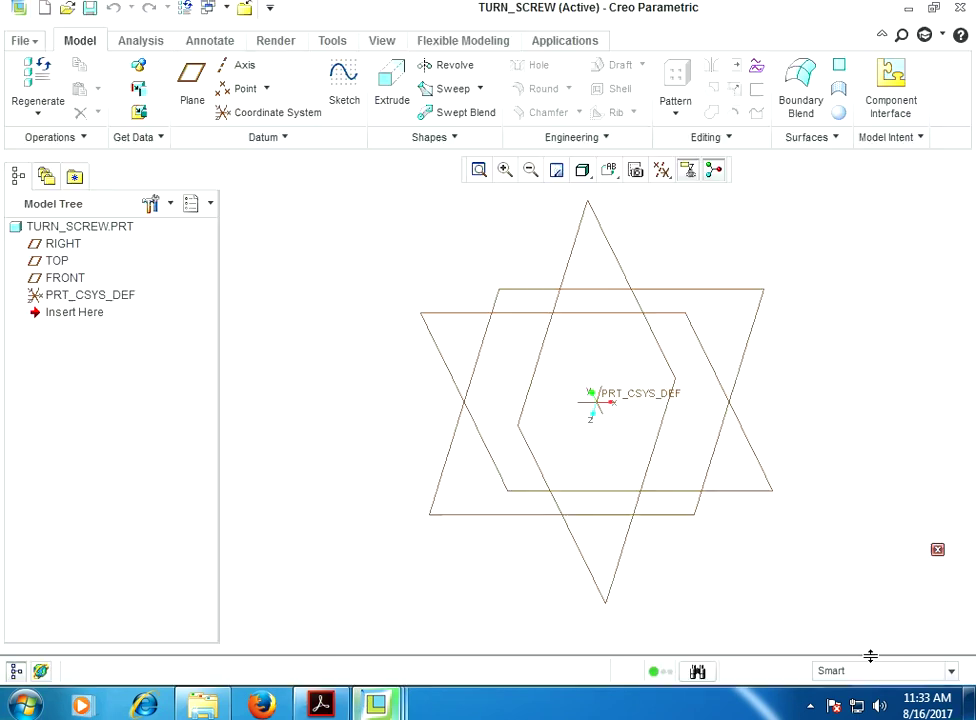
pyautogui.click(391, 85)
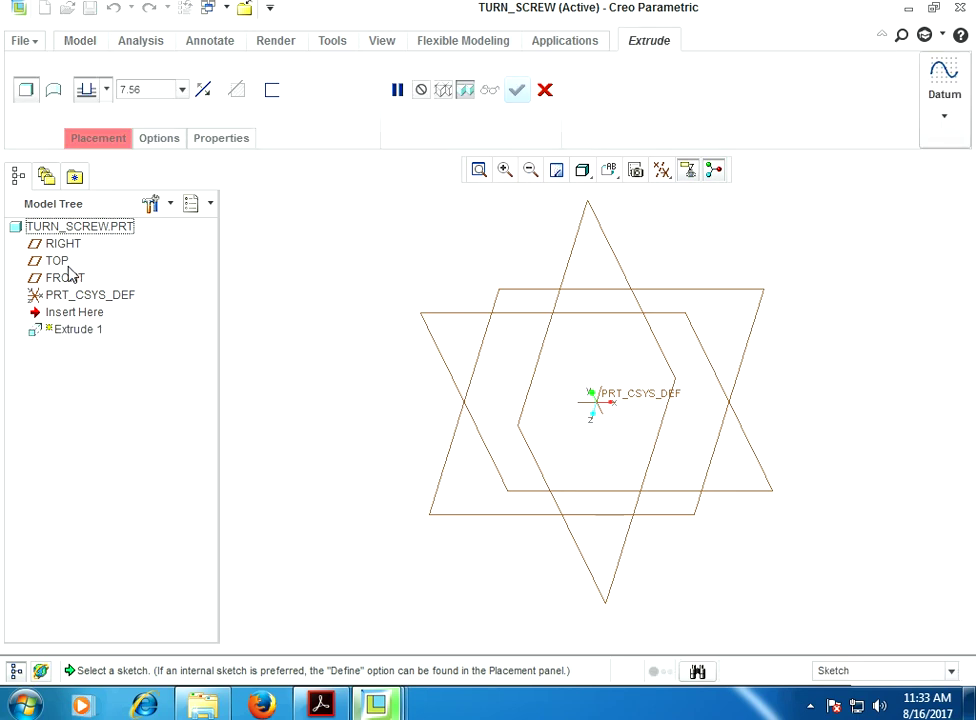
pyautogui.click(66, 263)
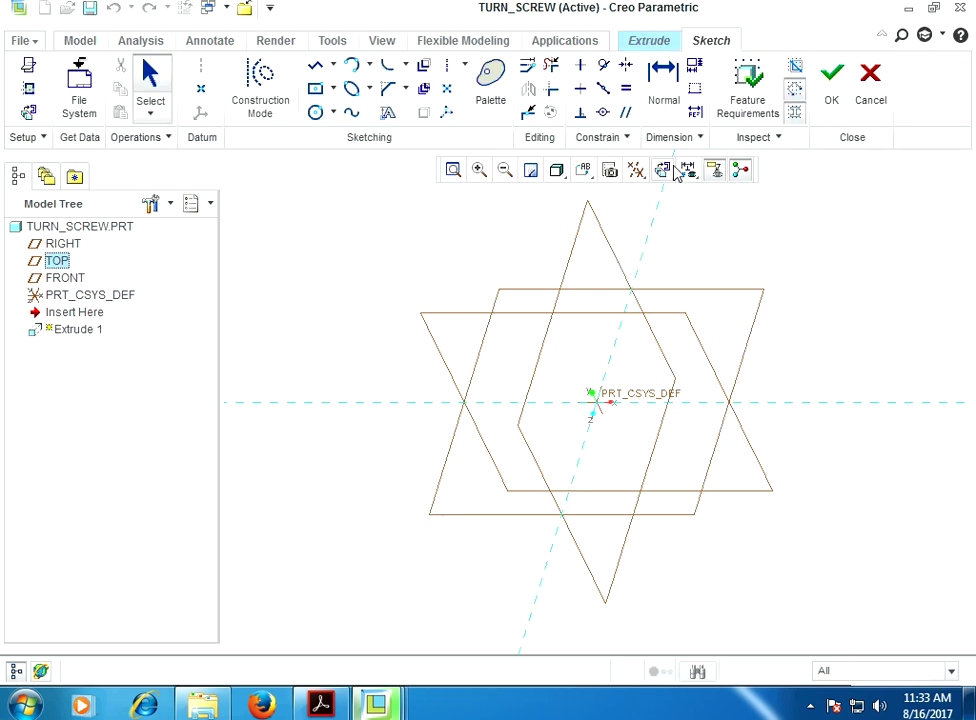
pyautogui.click(664, 172)
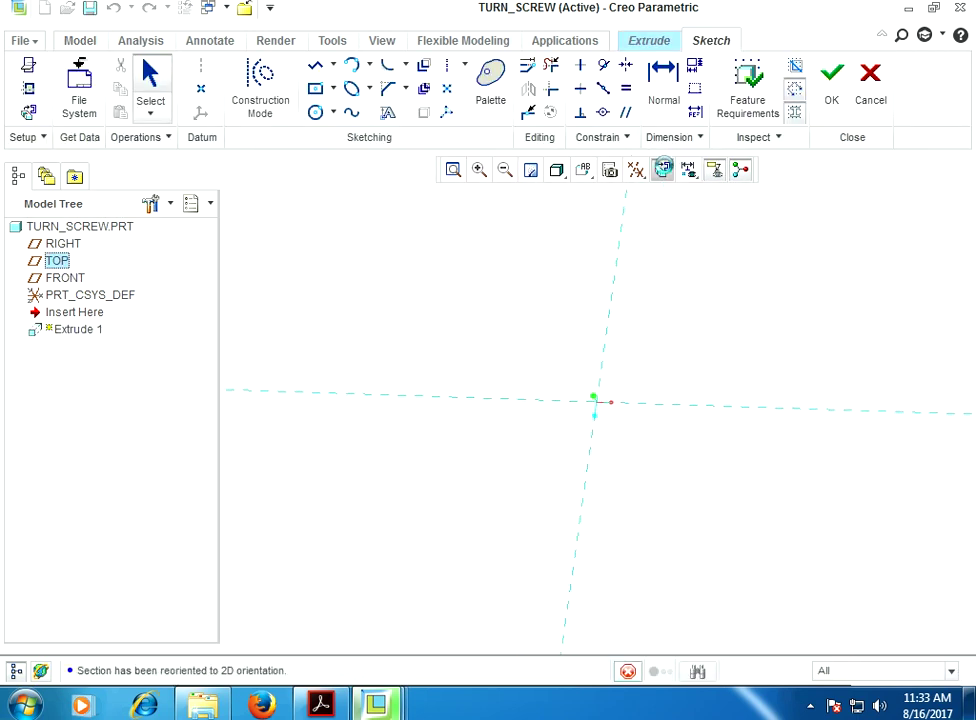
# Insert a hexagon from the sketcher palette centred on the origin.
pyautogui.click(500, 85)
pyautogui.scroll(-1, 820, 530)
pyautogui.moveTo(800, 497)
pyautogui.mouseDown()
pyautogui.moveTo(496, 330)
pyautogui.moveTo(596, 402)
pyautogui.mouseUp()
pyautogui.click(838, 596)
# Dimension the hexagon across its horizontal flats as 16 mm, deleting the conflicting side-length dimension.
pyautogui.click(751, 89)
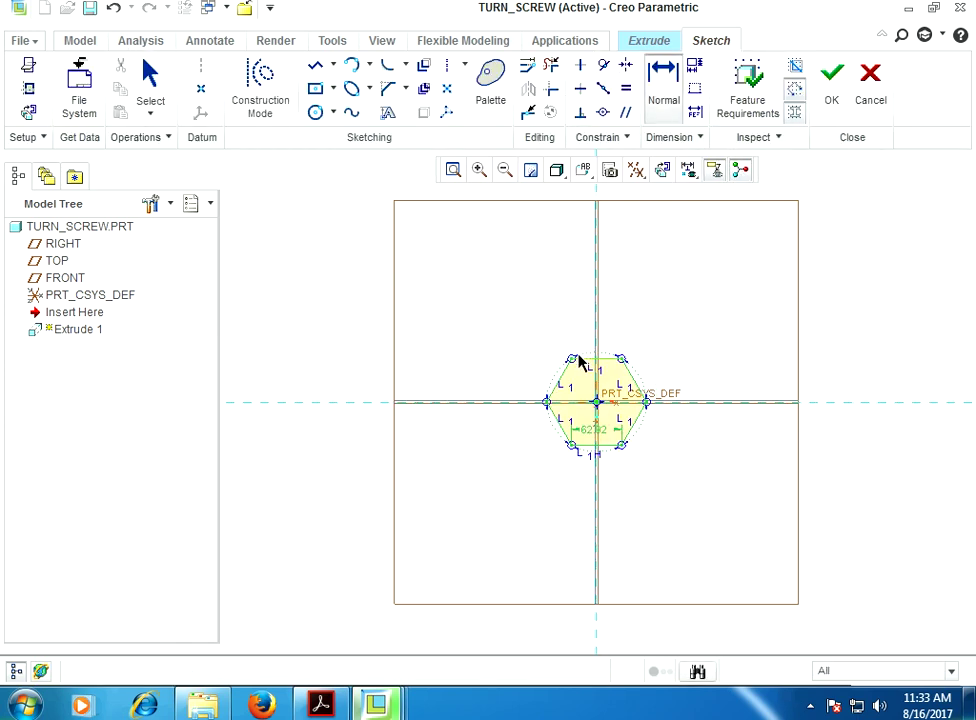
pyautogui.middleClick(497, 442)
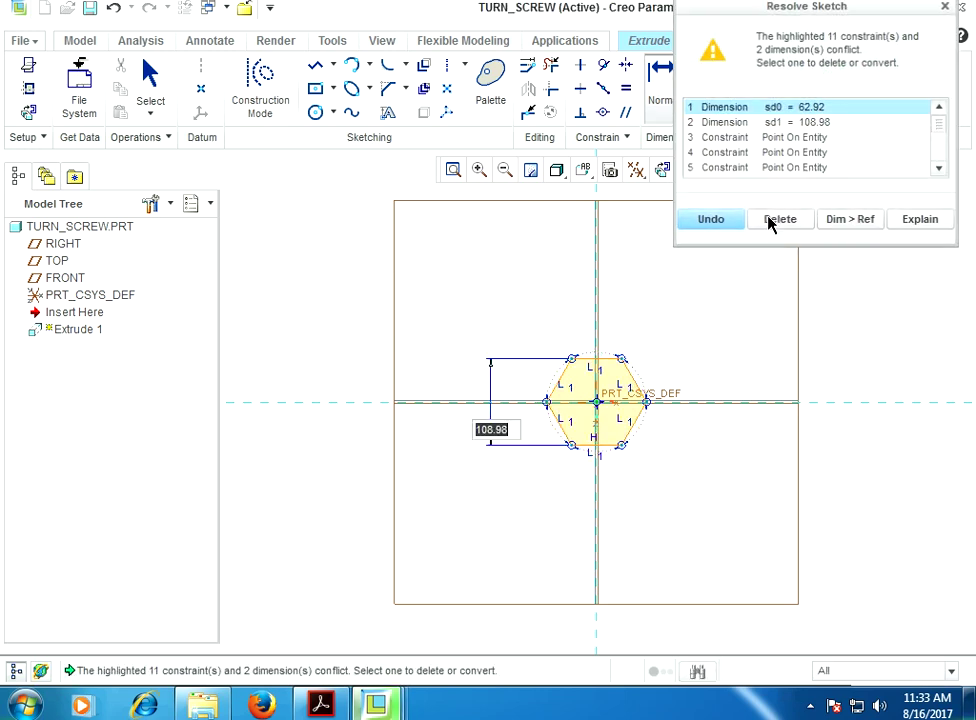
pyautogui.click(767, 219)
pyautogui.write('16')
pyautogui.press('Return')
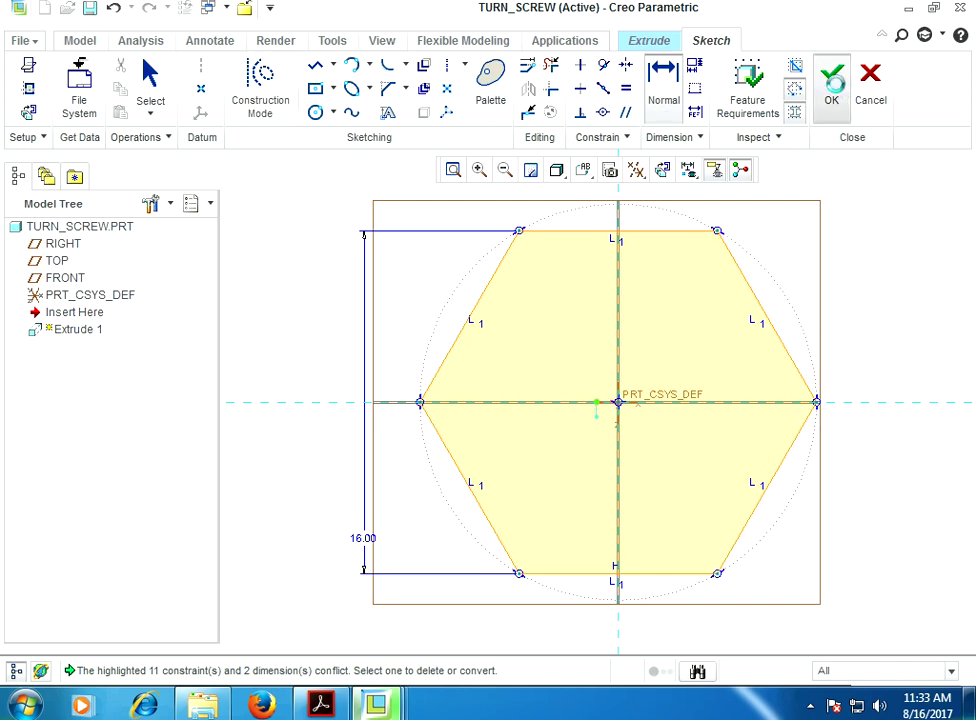
# Finish the hexagon sketch and extrude it 3.75 mm as the turn screw's head.
pyautogui.click(830, 80)
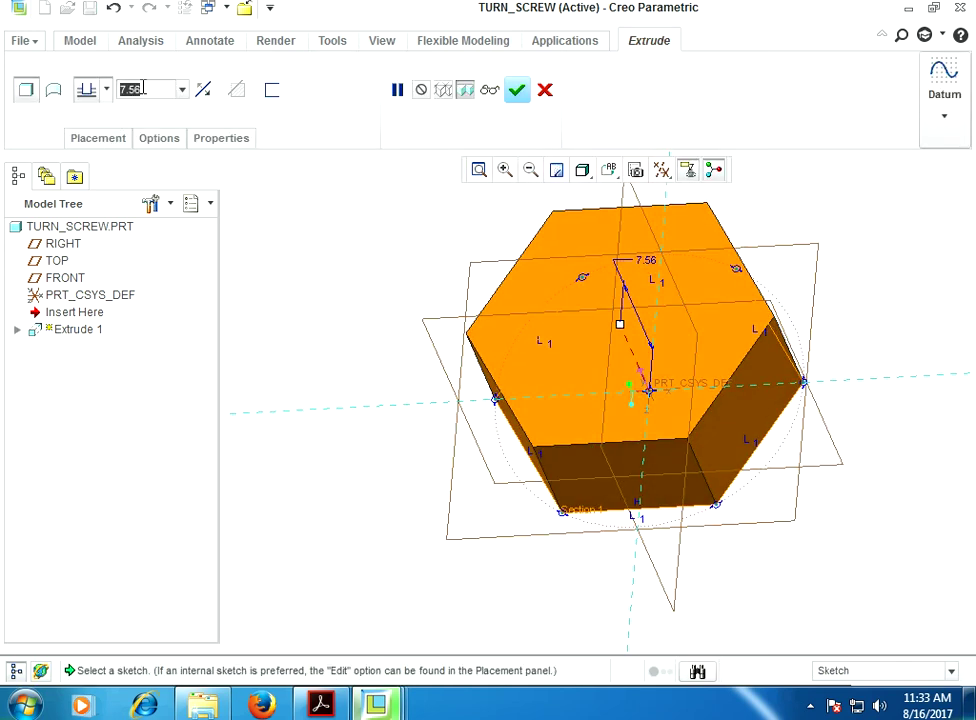
pyautogui.write('3.7')
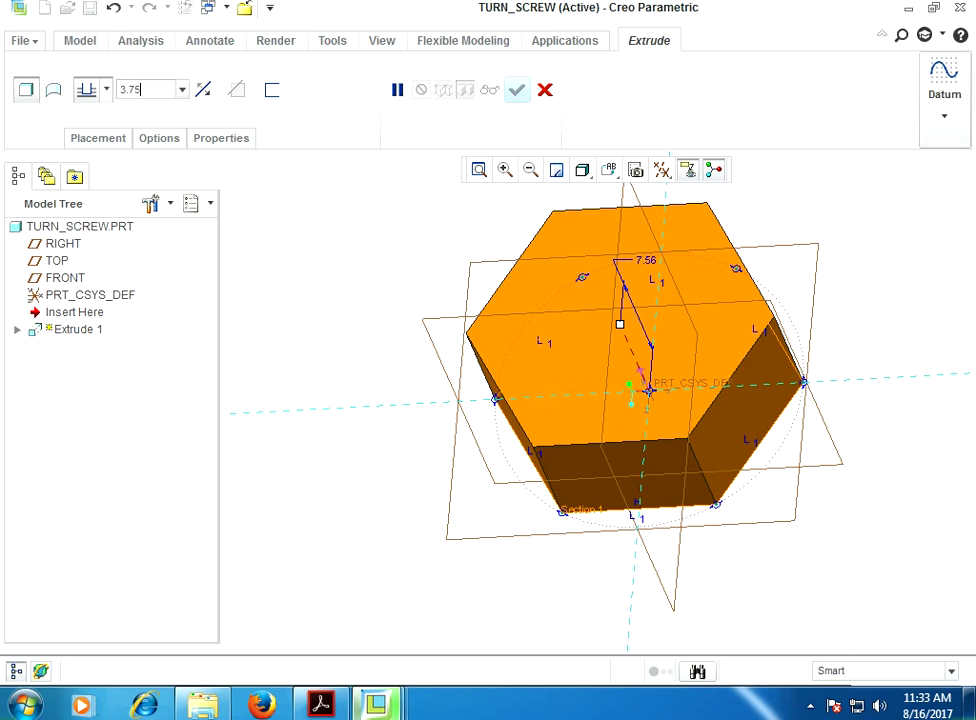
pyautogui.write('5')
pyautogui.press('Return')
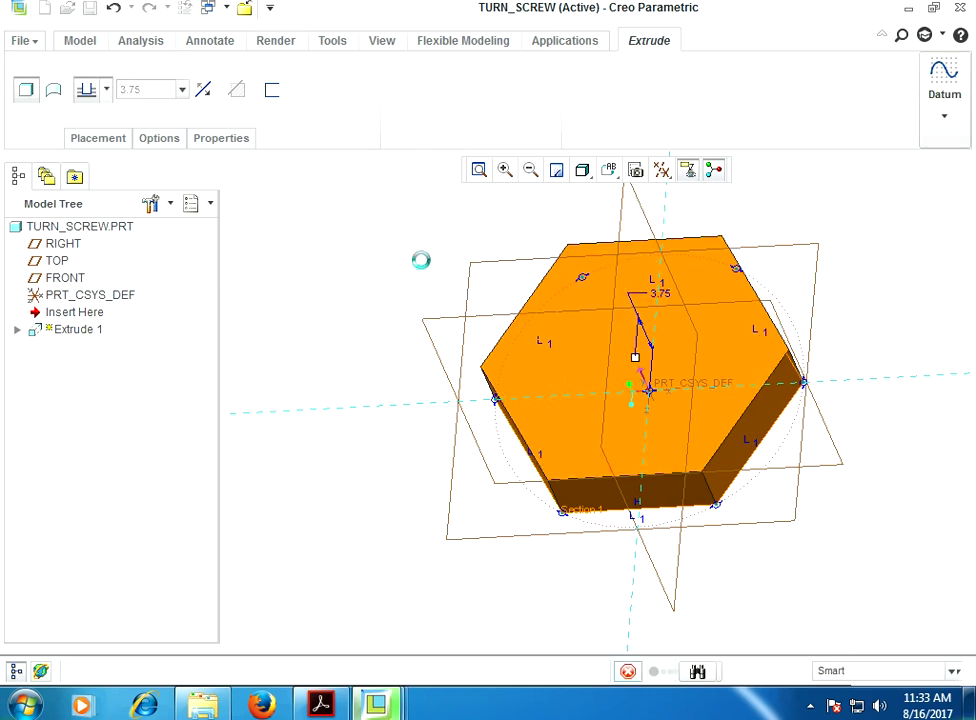
pyautogui.click(517, 89)
# Check the shank dimensions in the PDF drawing, then start an extrude sketch on the hexagonal head's flat face.
pyautogui.click(323, 706)
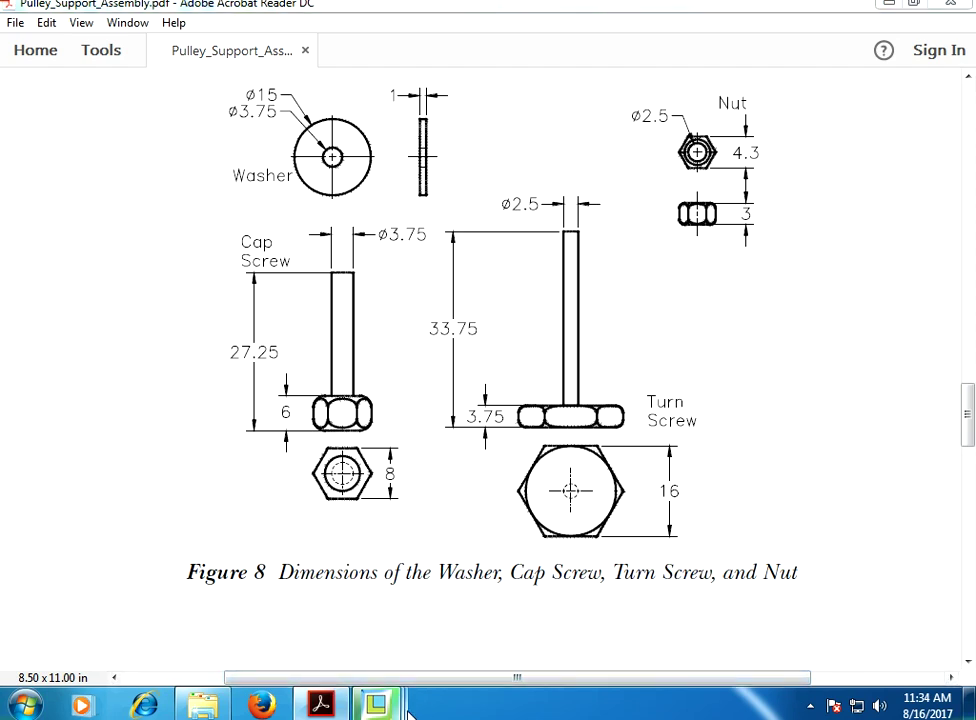
pyautogui.moveTo(376, 704)
pyautogui.click(876, 624)
pyautogui.click(392, 98)
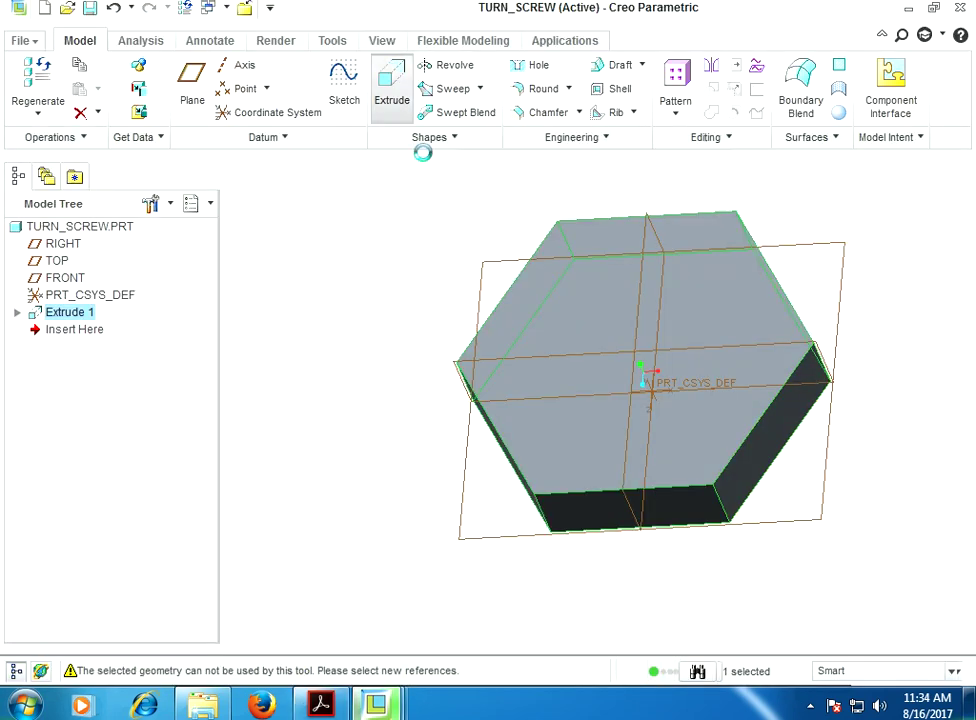
pyautogui.click(592, 291)
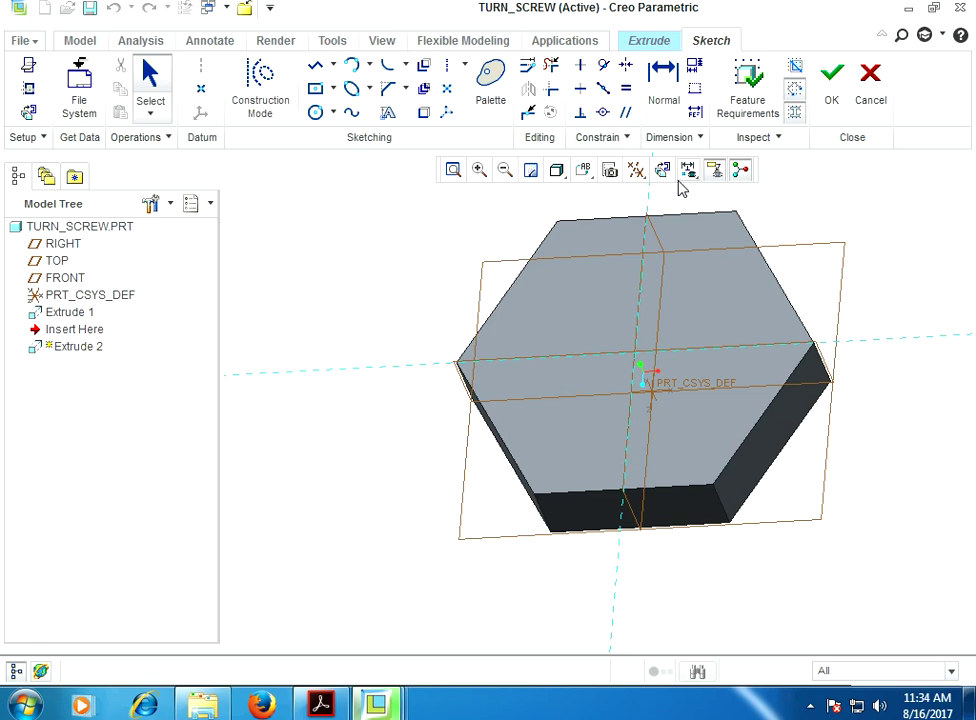
# Sketch a circle centred on the origin and set its diameter to 2.5 mm.
pyautogui.click(315, 112)
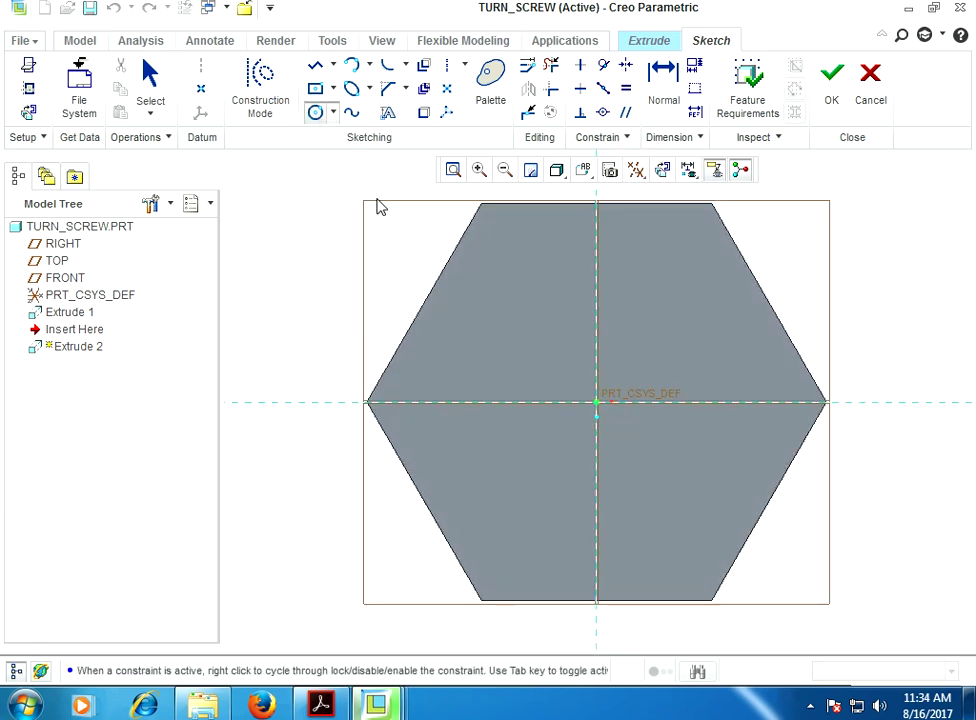
pyautogui.click(596, 402)
pyautogui.click(580, 383)
pyautogui.middleClick(543, 344)
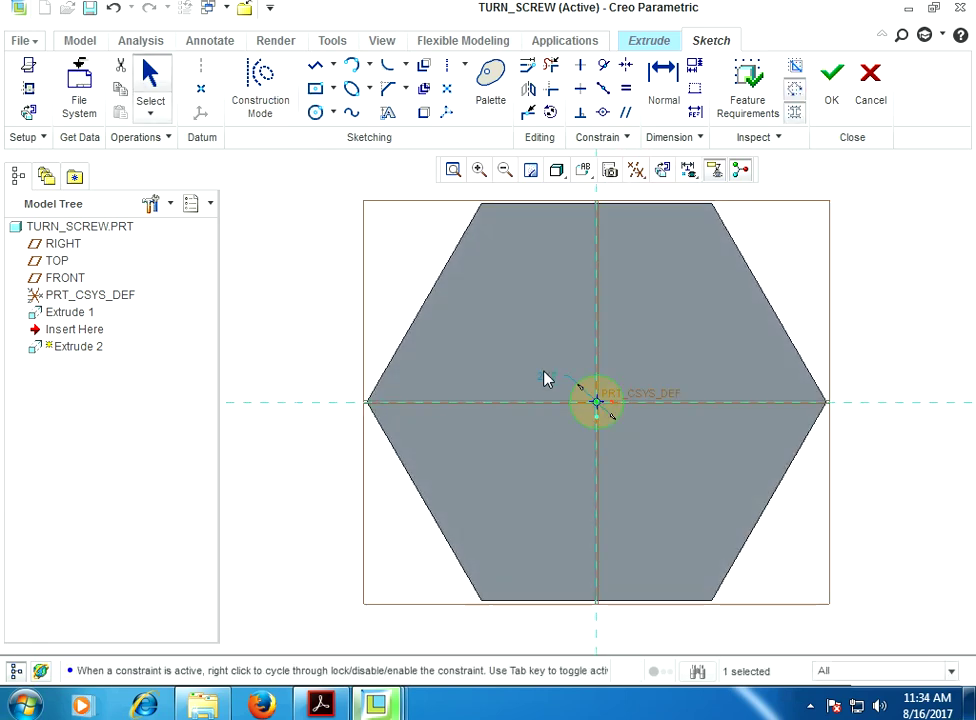
pyautogui.doubleClick(549, 375)
pyautogui.write('5')
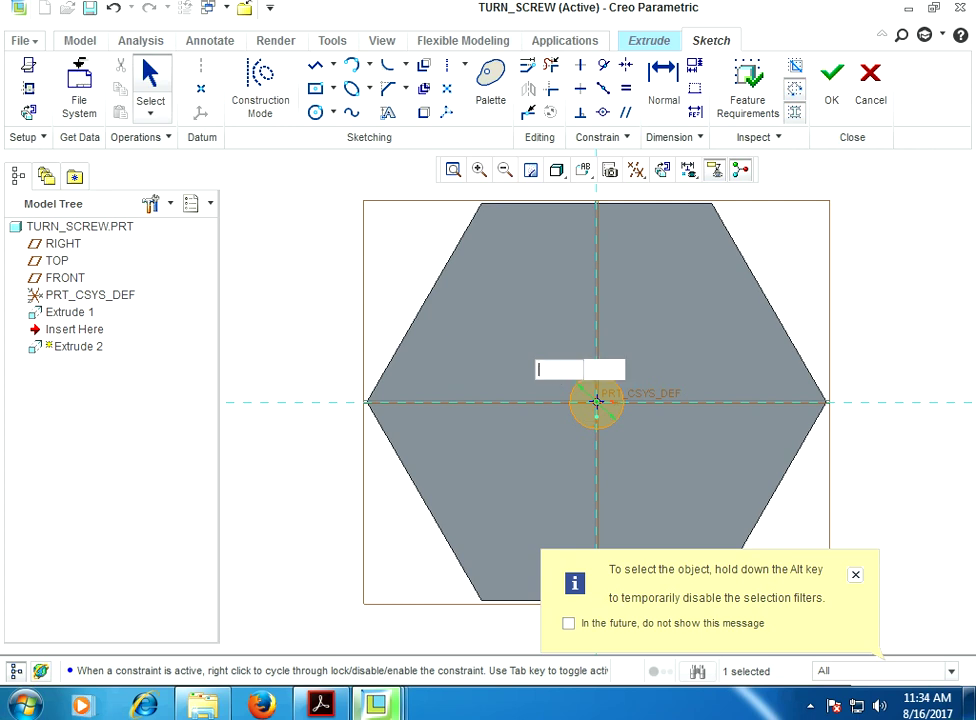
pyautogui.press('Return')
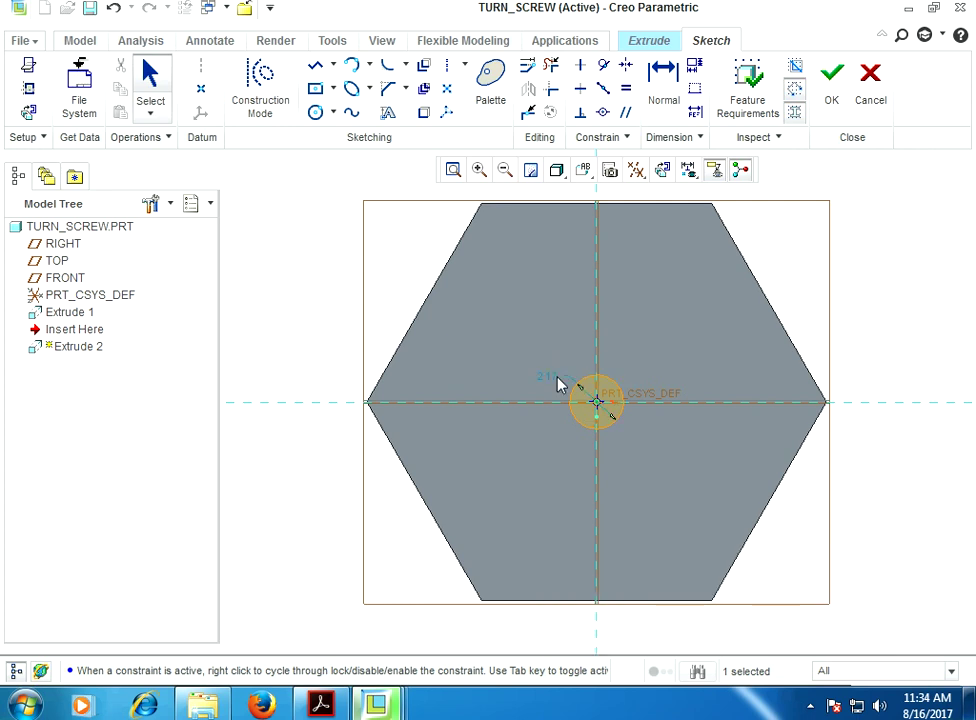
pyautogui.doubleClick(557, 383)
pyautogui.write('2')
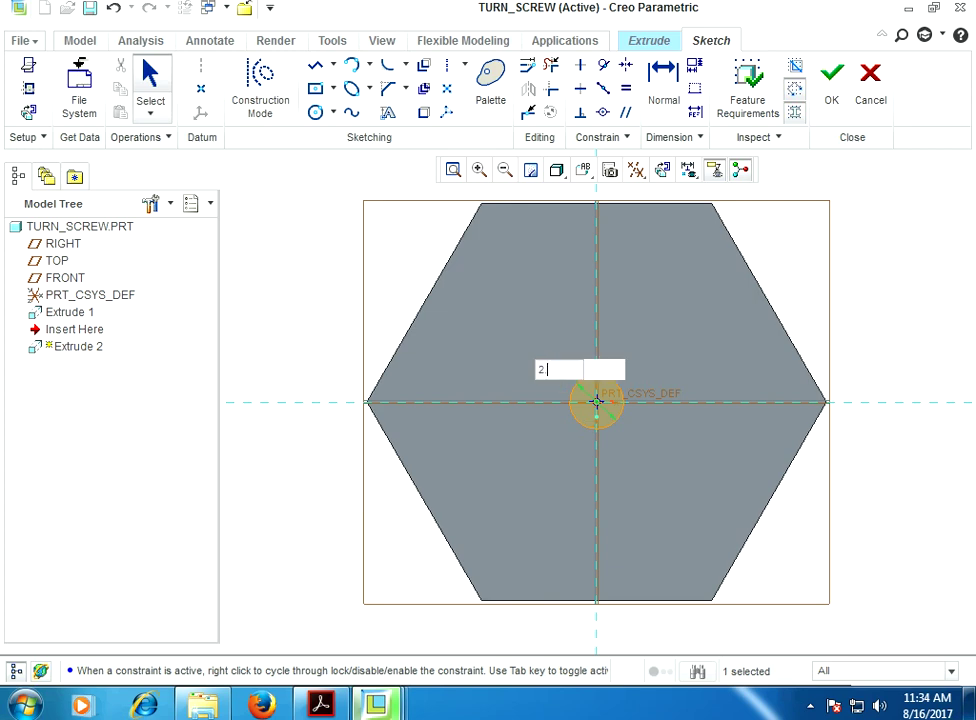
pyautogui.write('.5')
pyautogui.press('Return')
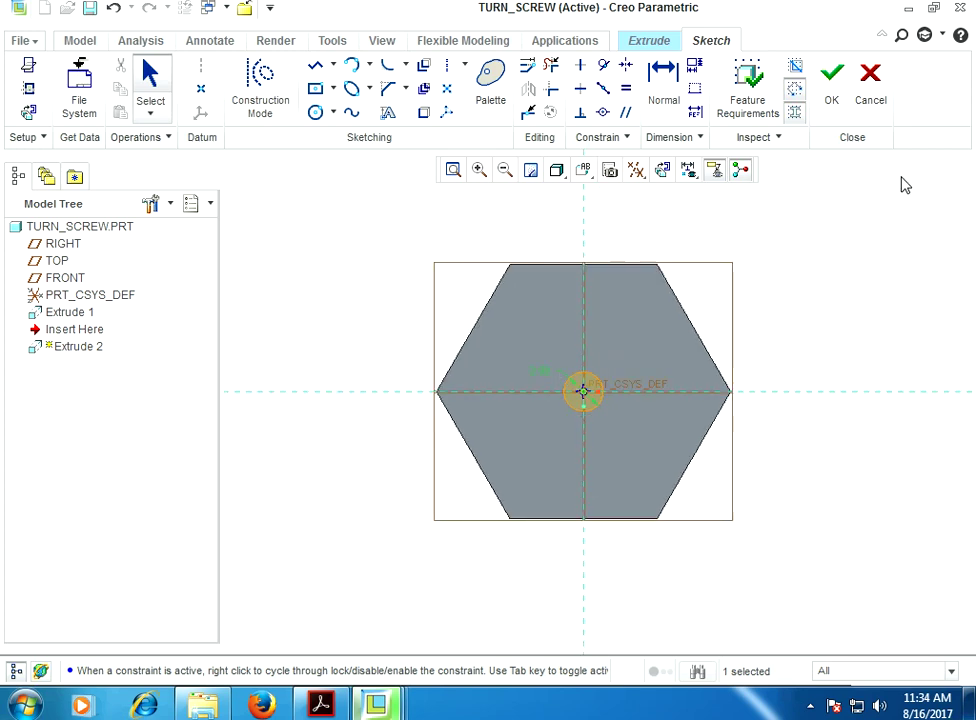
# Finish the circle sketch and extrude it 30 mm from the head to form the shank.
pyautogui.click(835, 85)
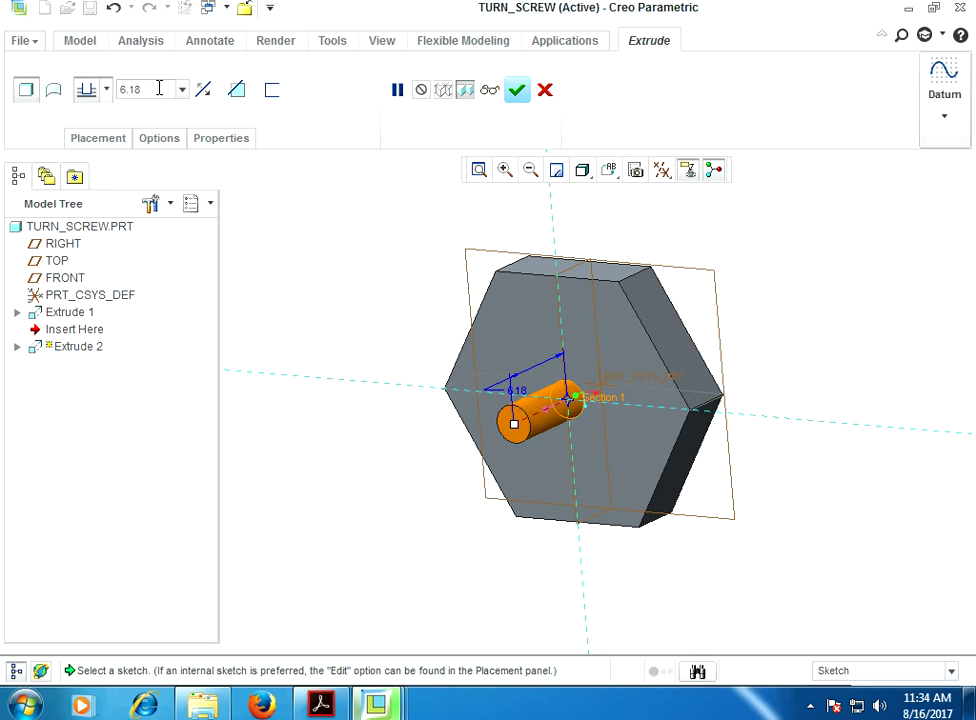
pyautogui.write('30')
pyautogui.press('Return')
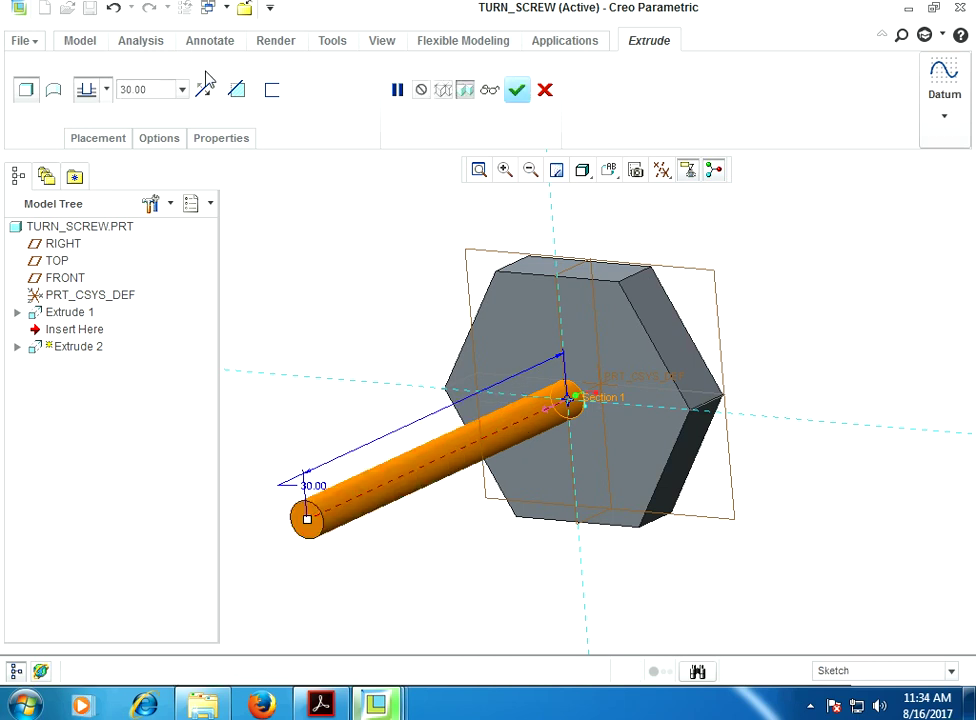
pyautogui.click(514, 92)
# Start a revolve sketch on the FRONT plane, viewed parallel to the screen.
pyautogui.moveTo(404, 236); pyautogui.dragTo(359, 237, button='middle')
pyautogui.moveTo(537, 242); pyautogui.dragTo(610, 285, button='middle')
pyautogui.click(583, 330)
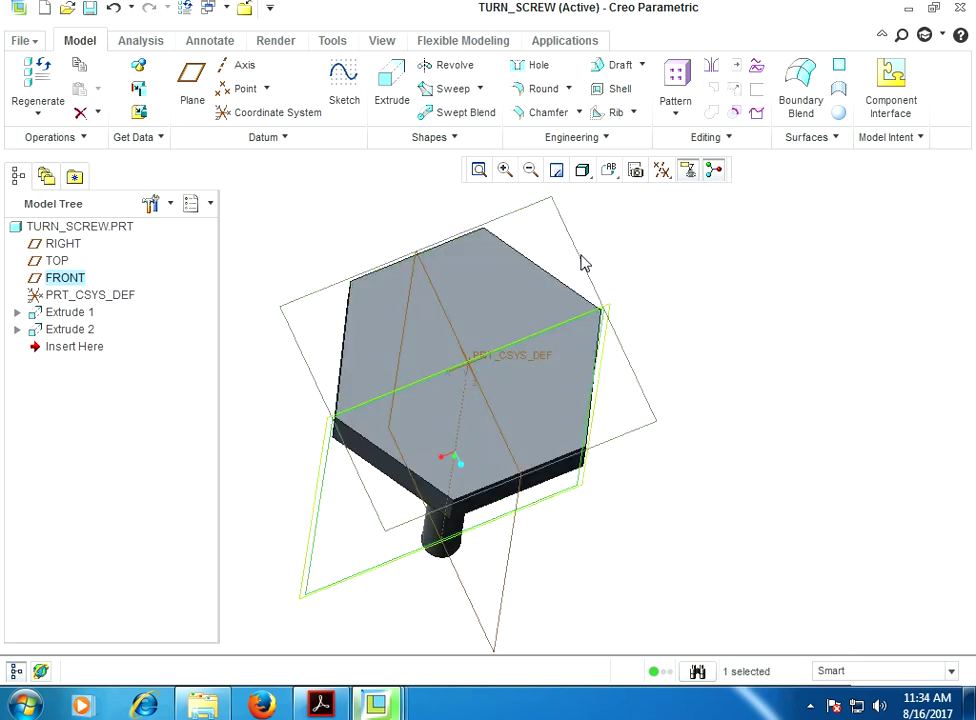
pyautogui.click(438, 66)
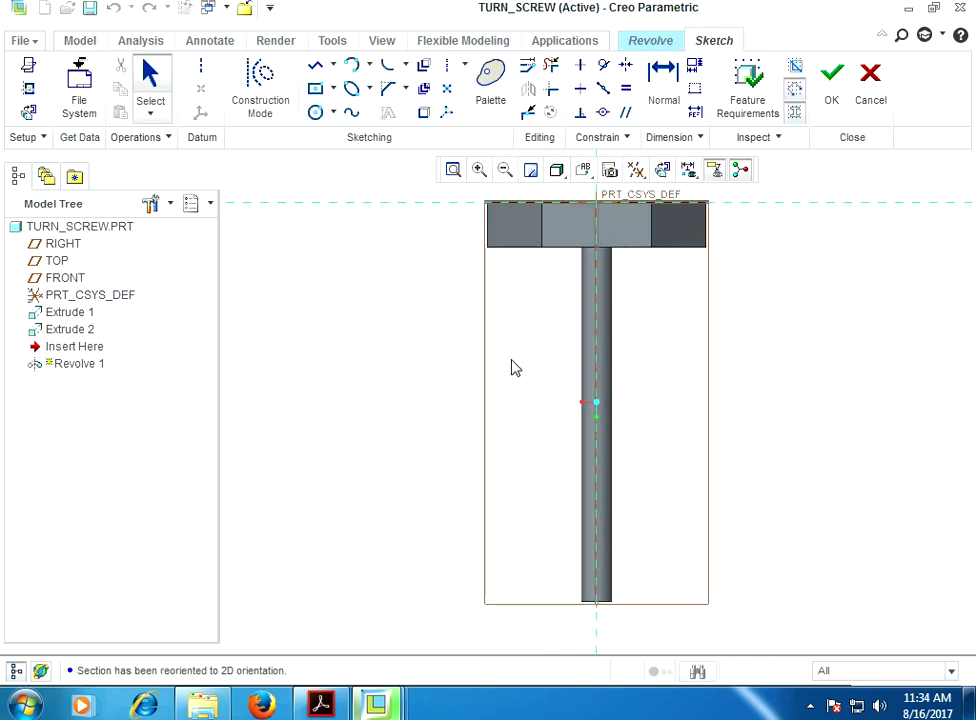
pyautogui.scroll(3, 514, 366)
pyautogui.scroll(-3, 564, 279)
# Add both outer side edges and the shank-side edge of the hexagonal head as sketch references.
pyautogui.rightClick(430, 267)
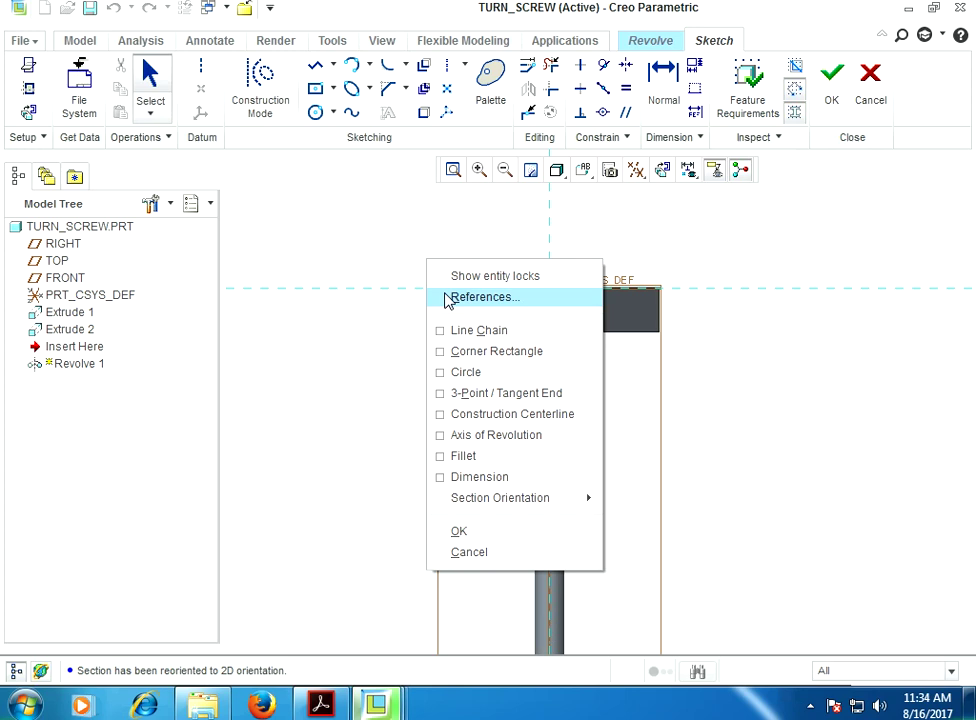
pyautogui.click(447, 298)
pyautogui.click(439, 319)
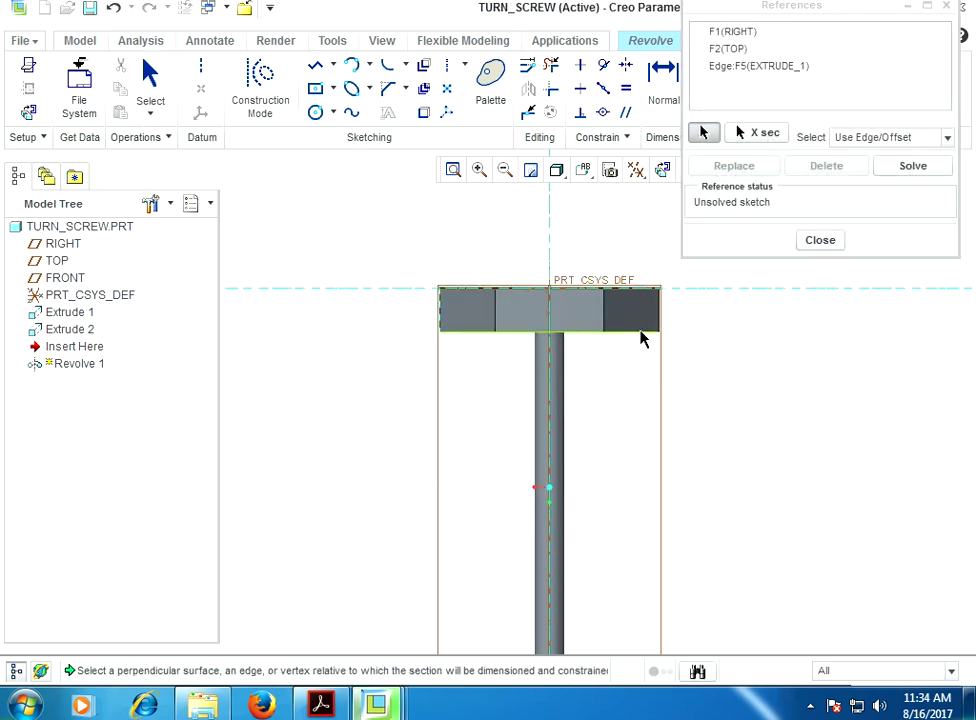
pyautogui.click(641, 332)
pyautogui.click(630, 340)
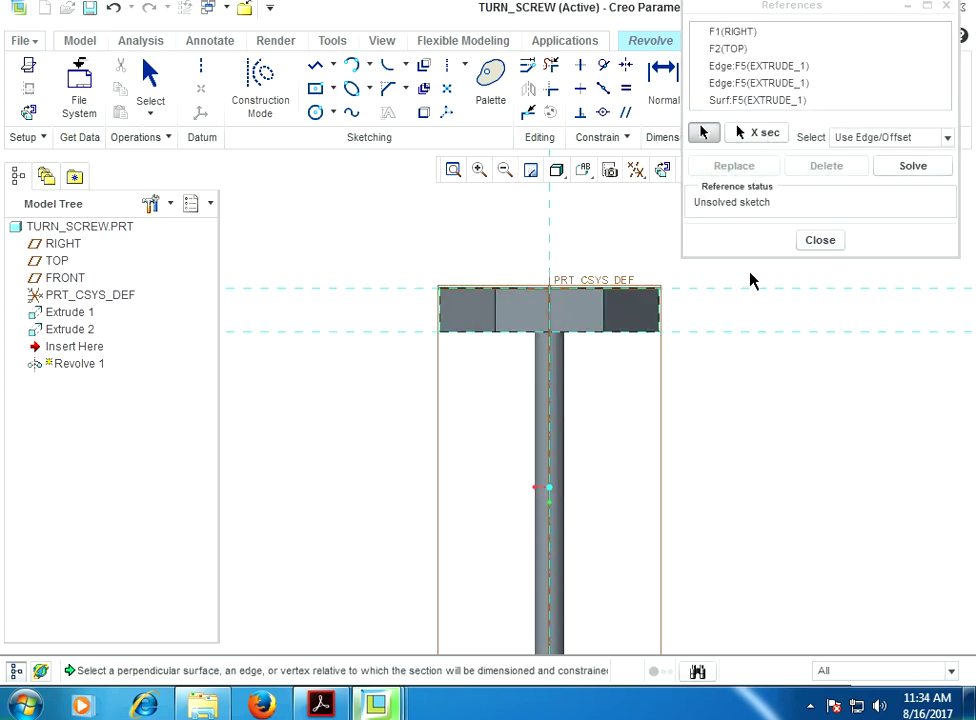
pyautogui.click(819, 241)
# Sketch a circular fillet between the references at the head's upper-left corner and set its radius to 1 mm.
pyautogui.scroll(2, 700, 331)
pyautogui.scroll(-2, 597, 227)
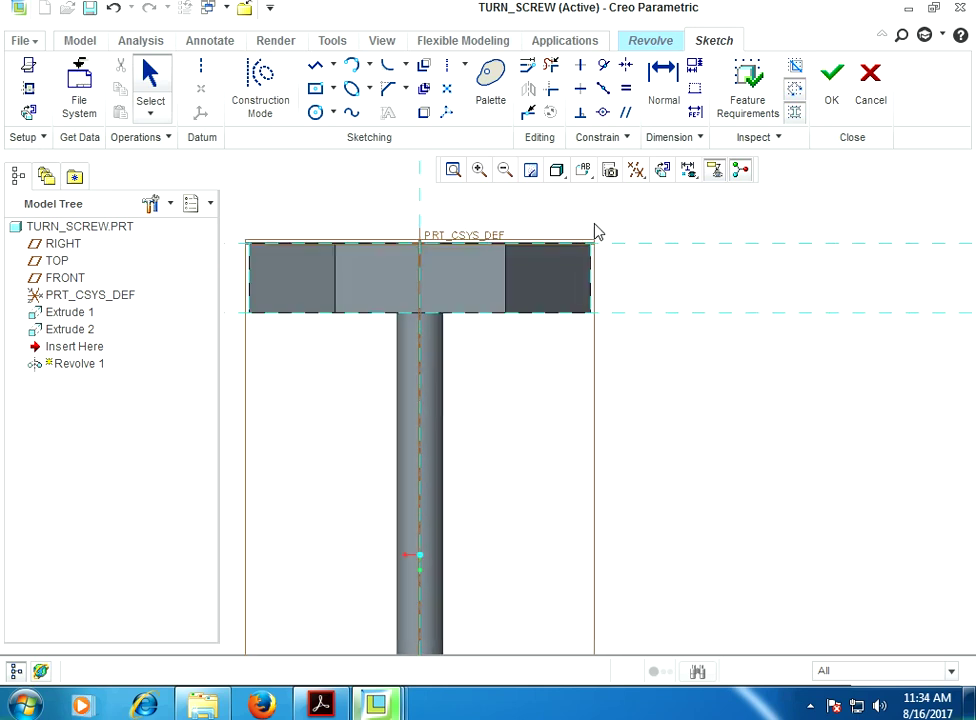
pyautogui.scroll(-2, 362, 197)
pyautogui.click(386, 66)
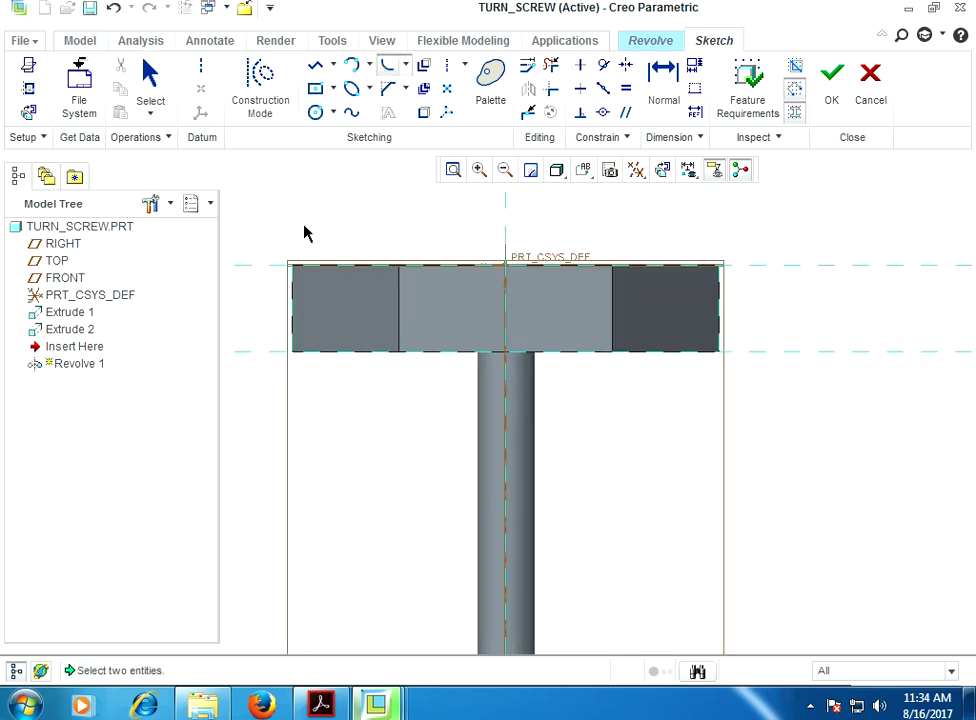
pyautogui.click(293, 289)
pyautogui.click(310, 265)
pyautogui.middleClick(320, 218)
pyautogui.scroll(-2, 293, 258)
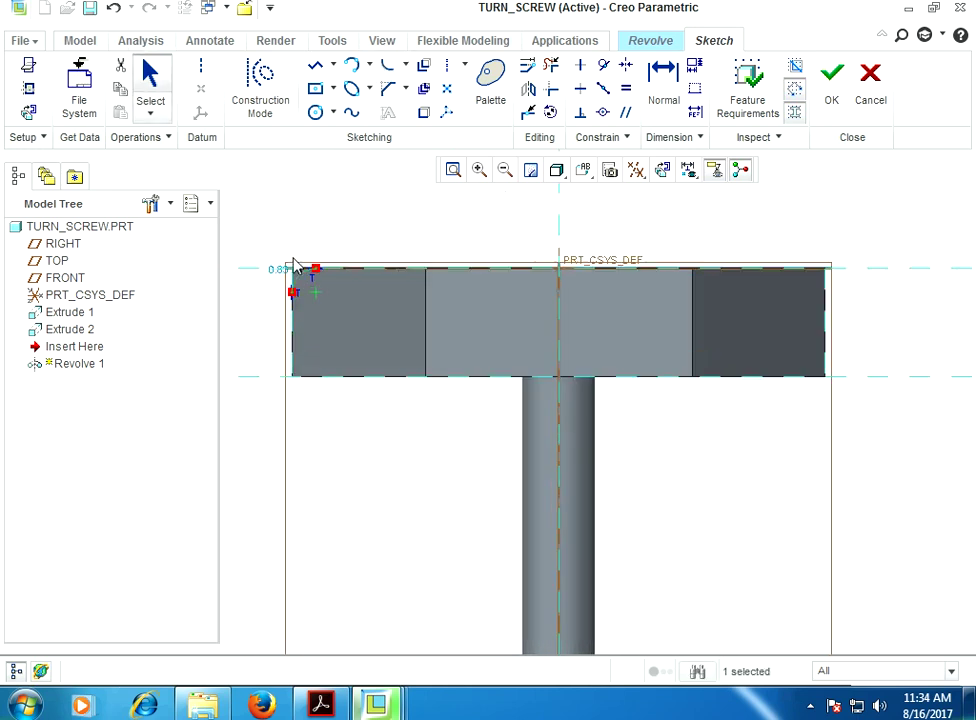
pyautogui.doubleClick(278, 274)
pyautogui.write('1')
pyautogui.press('Return')
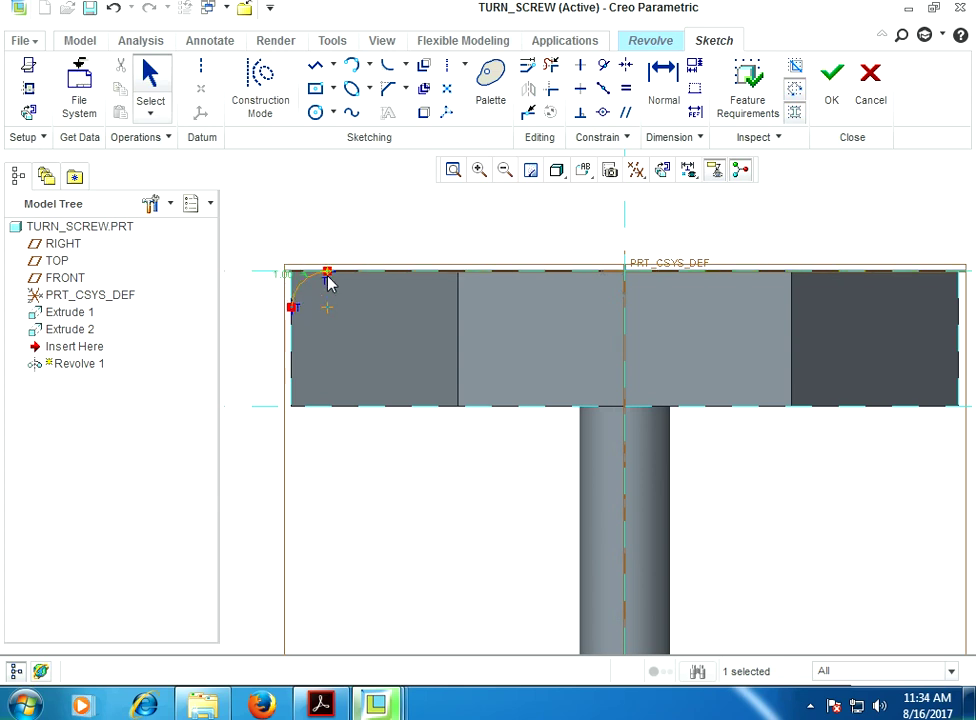
# Close the upper-left fillet profile with lines joining the arc's ends through the head's sharp corner.
pyautogui.click(315, 65)
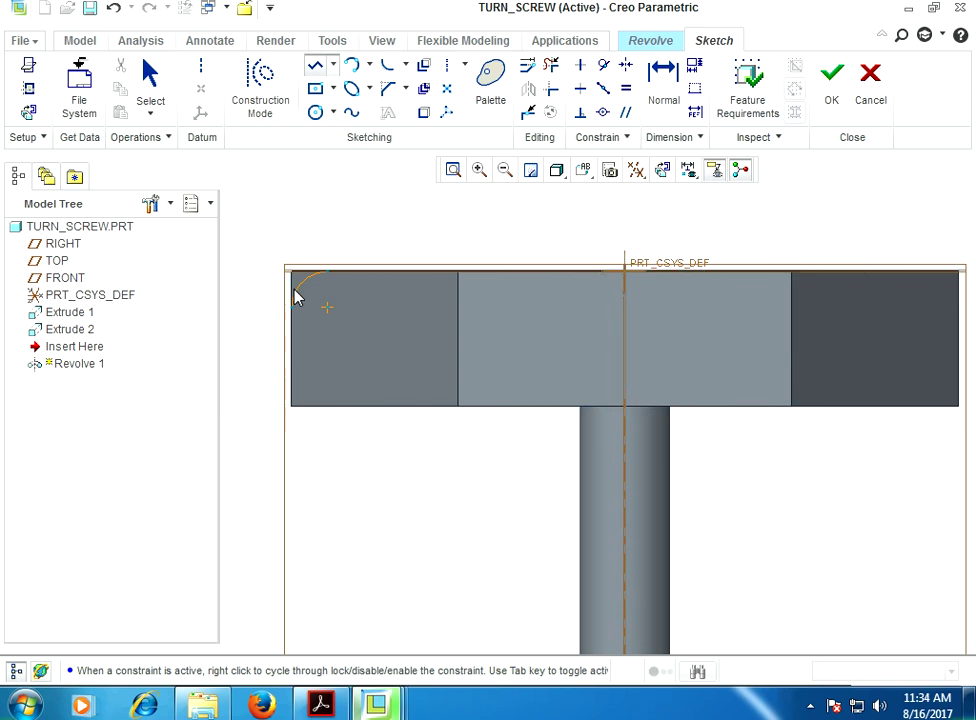
pyautogui.click(329, 282)
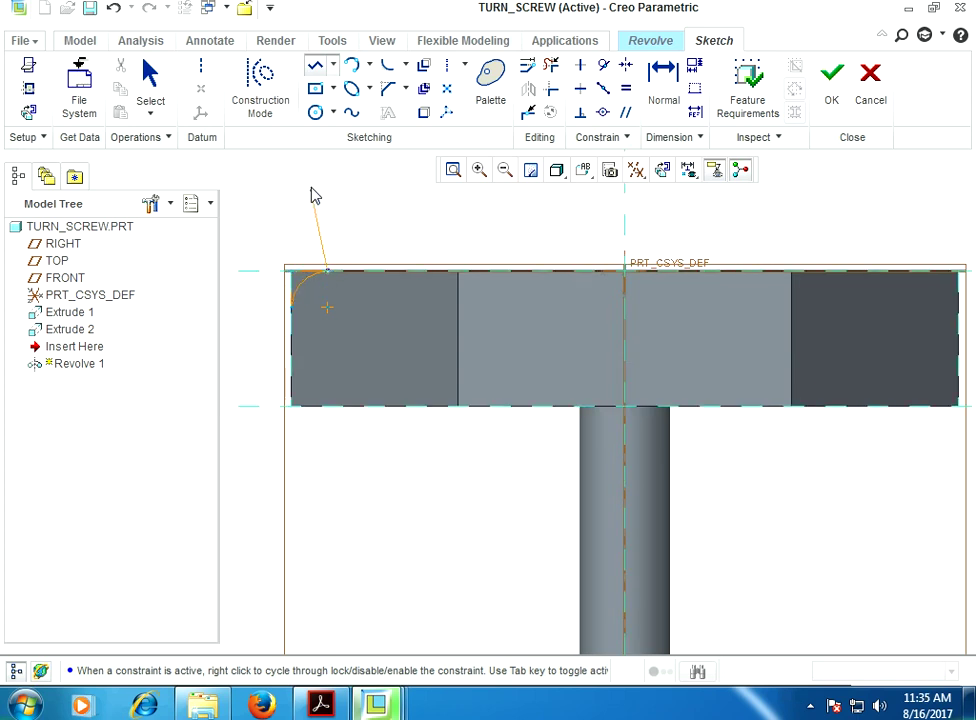
pyautogui.middleClick(318, 200)
# Sketch a 1 mm radius fillet at the head's lower-left corner and close it with lines through the sharp corner.
pyautogui.click(387, 67)
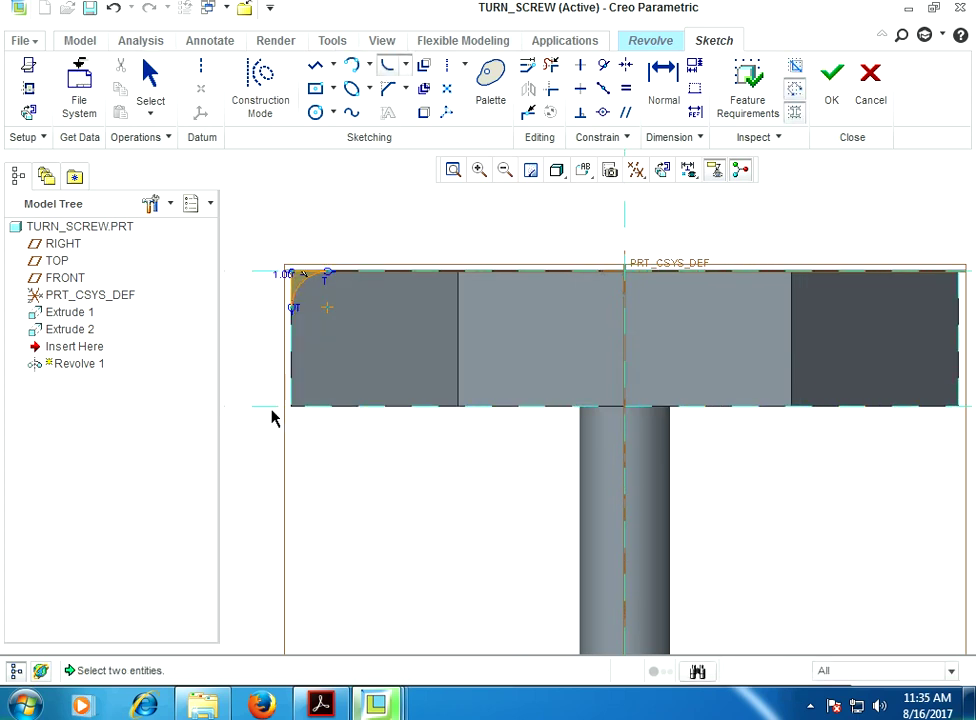
pyautogui.click(307, 406)
pyautogui.click(292, 388)
pyautogui.middleClick(324, 373)
pyautogui.doubleClick(268, 406)
pyautogui.write('1')
pyautogui.press('Return')
pyautogui.click(315, 65)
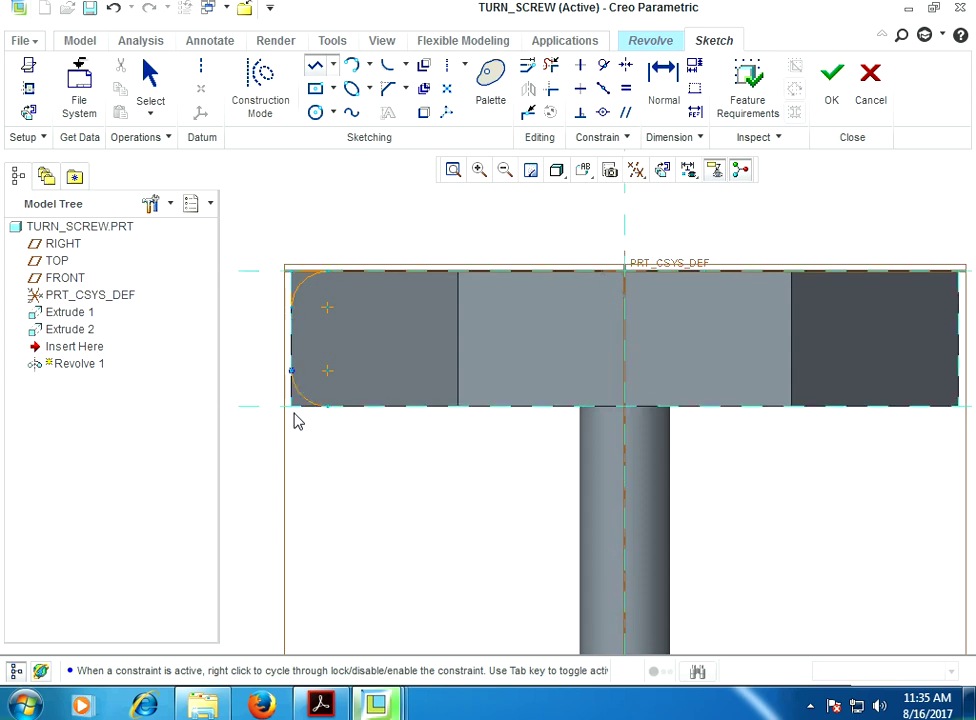
pyautogui.middleClick(337, 329)
# Finish the sketch and revolve it 360 degrees about the screw's central axis with material removal.
pyautogui.click(833, 80)
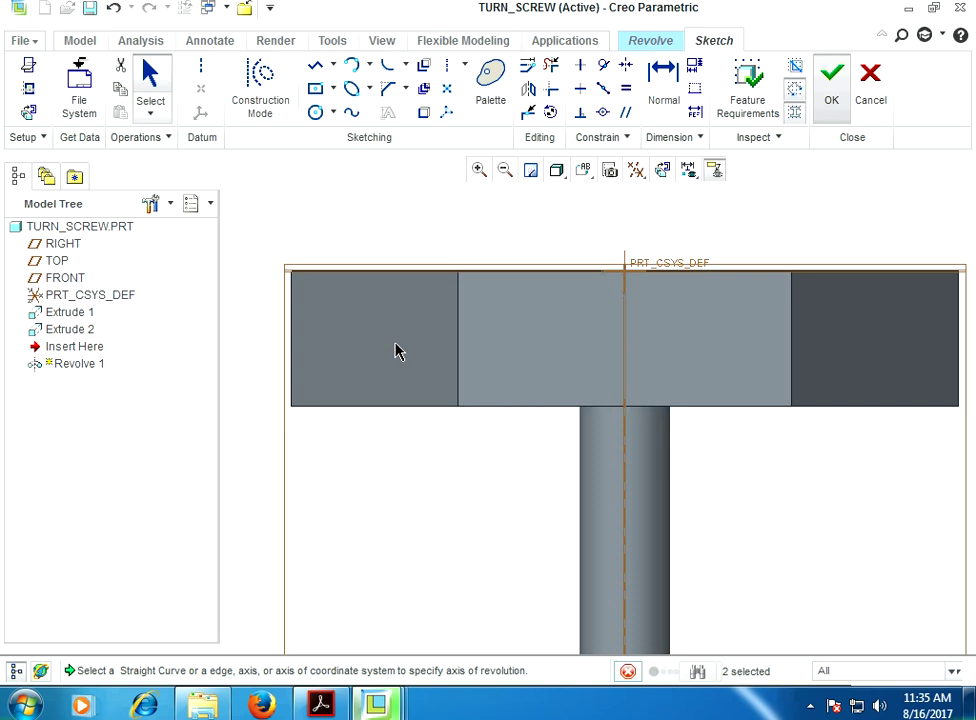
pyautogui.moveTo(381, 251); pyautogui.dragTo(675, 353, button='middle')
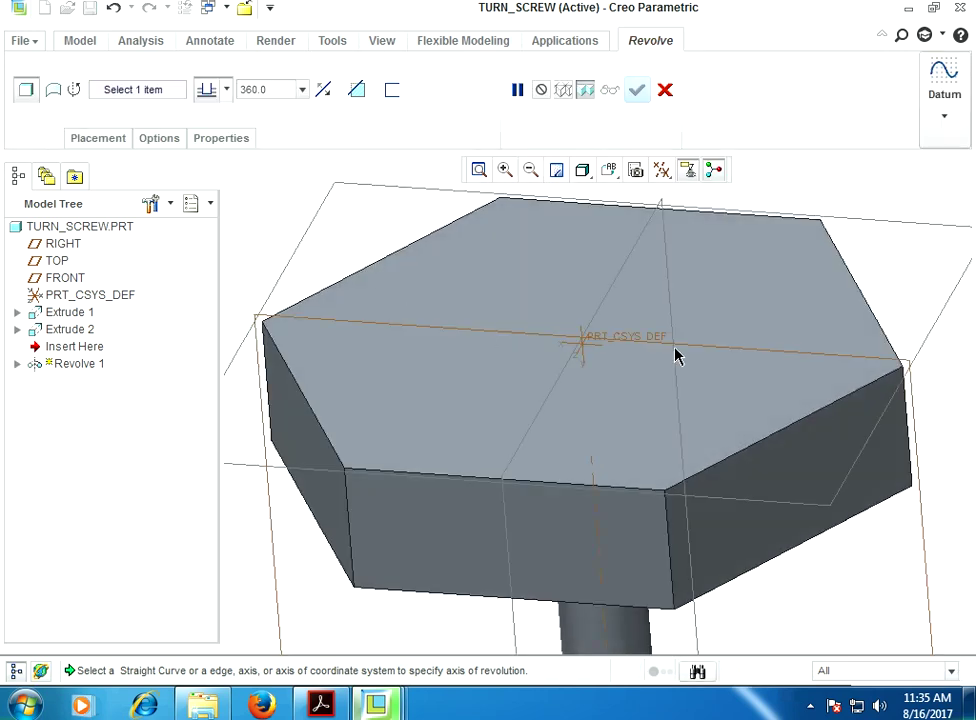
pyautogui.click(583, 354)
pyautogui.scroll(2, 522, 325)
pyautogui.click(357, 90)
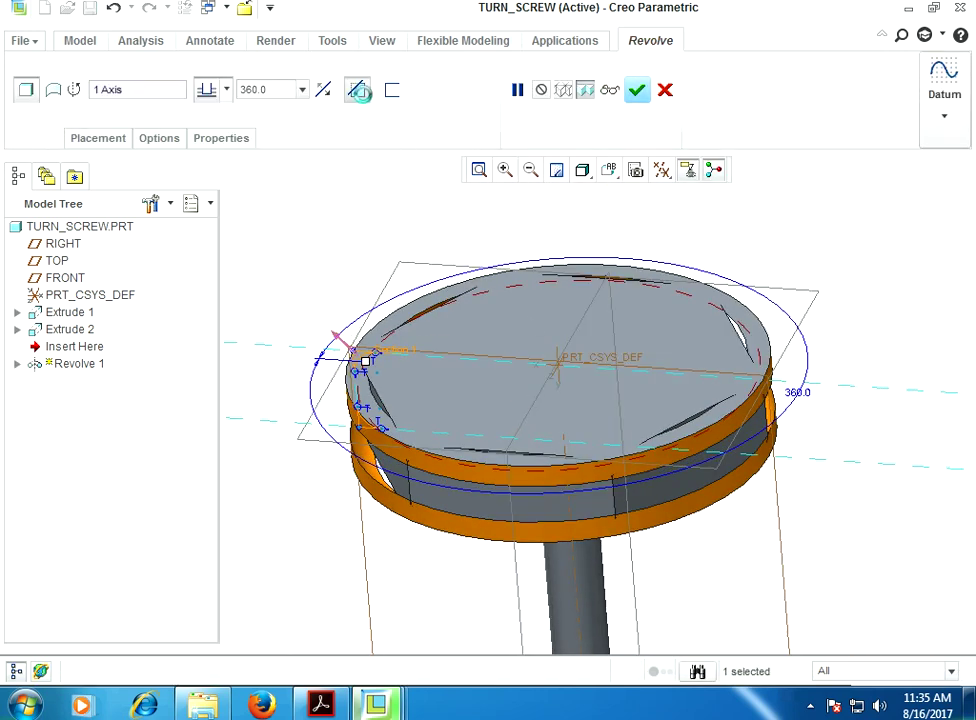
# Reopen the revolve's internal sketch parallel to the screen and enlarge the lower corner arc to a radius of about 1.65 mm.
pyautogui.click(98, 138)
pyautogui.click(208, 202)
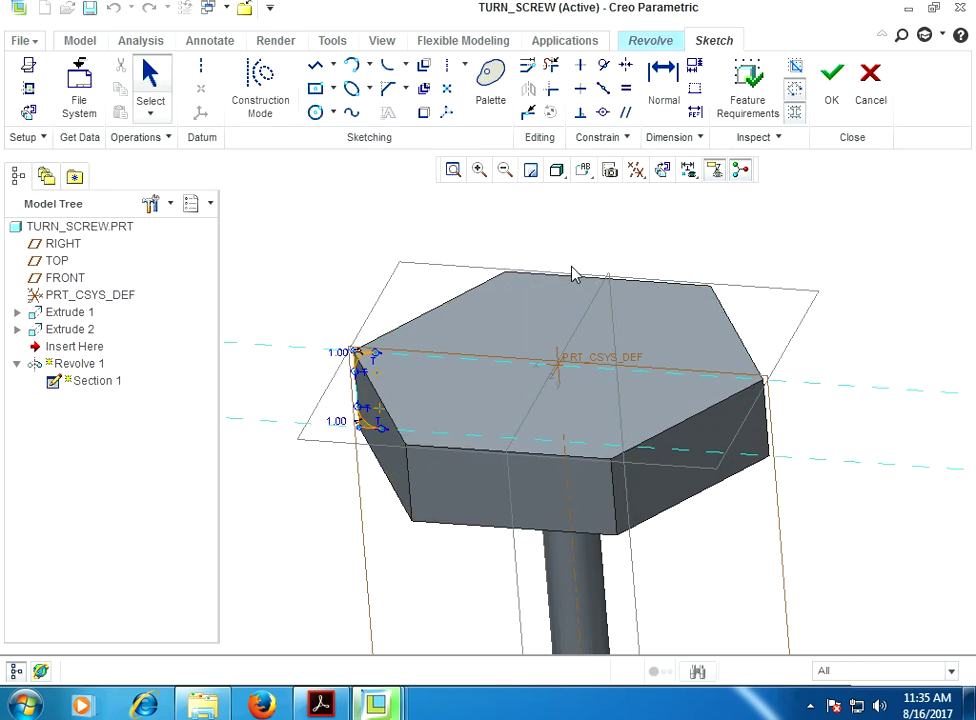
pyautogui.click(688, 170)
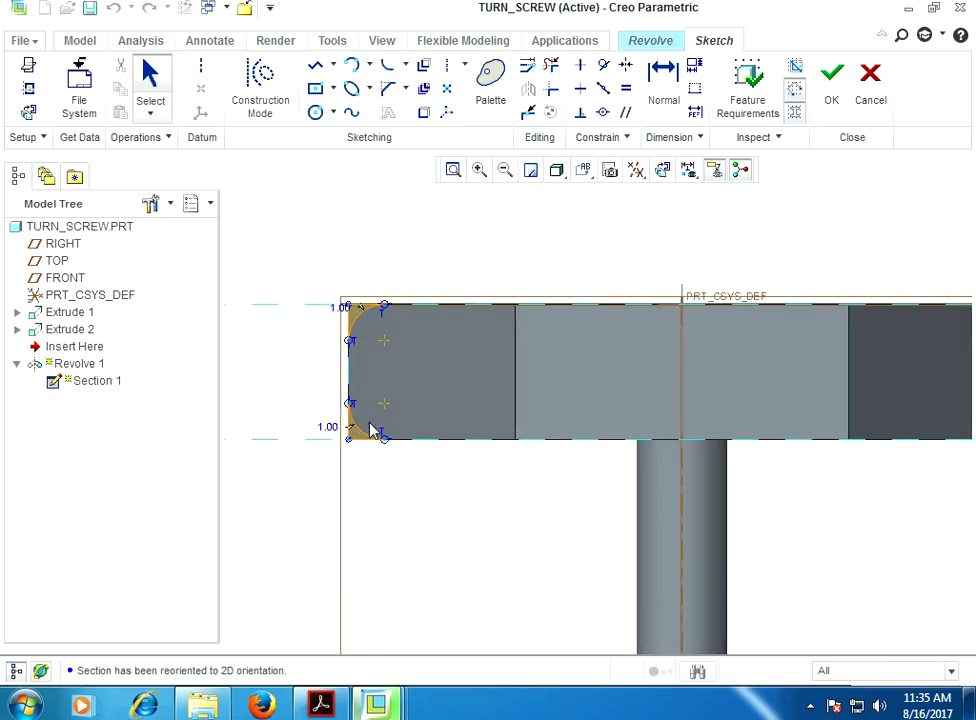
pyautogui.scroll(-2, 370, 430)
pyautogui.moveTo(359, 431); pyautogui.dragTo(365, 421)
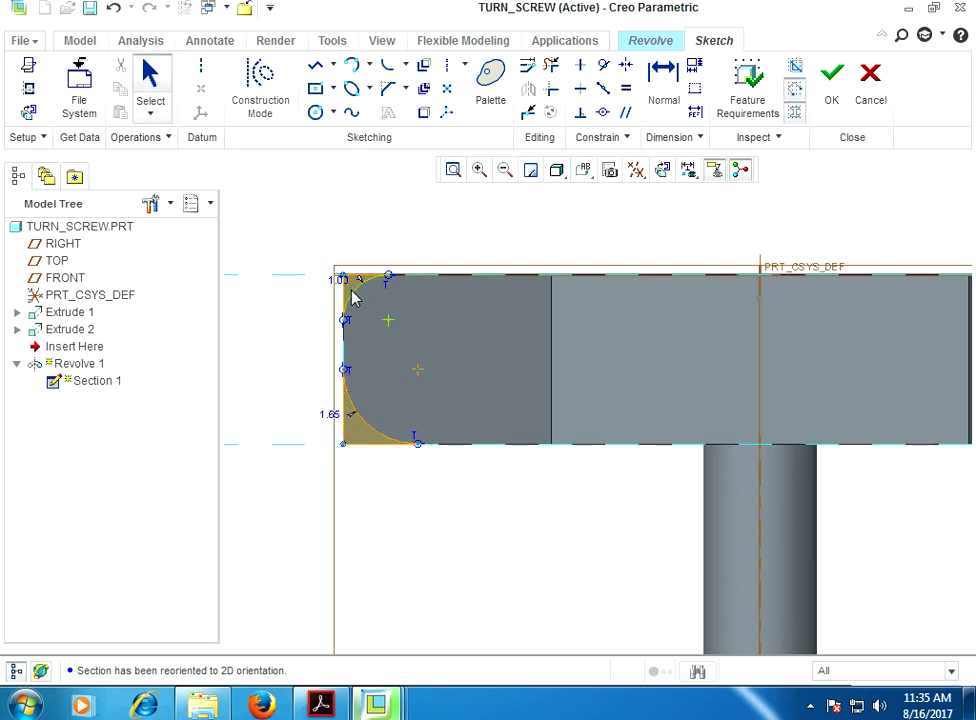
# Set the radii of both the upper and lower corner arcs in the revolve sketch to 1.5 mm.
pyautogui.moveTo(355, 296)
pyautogui.mouseDown()
pyautogui.moveTo(360, 307)
pyautogui.moveTo(356, 300)
pyautogui.mouseUp()
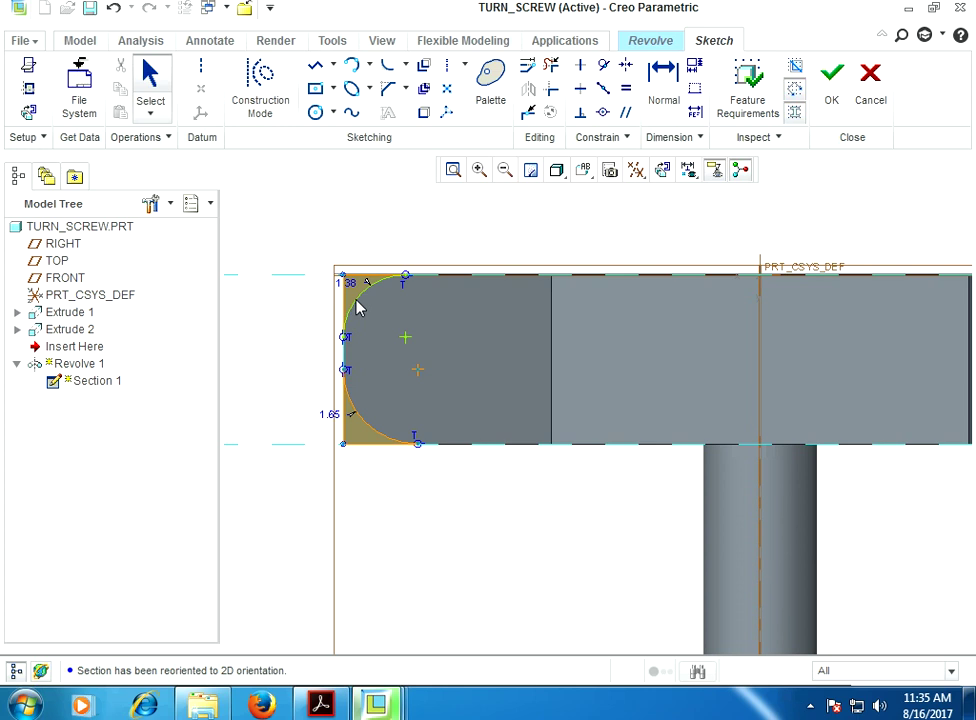
pyautogui.doubleClick(348, 285)
pyautogui.write('1.5')
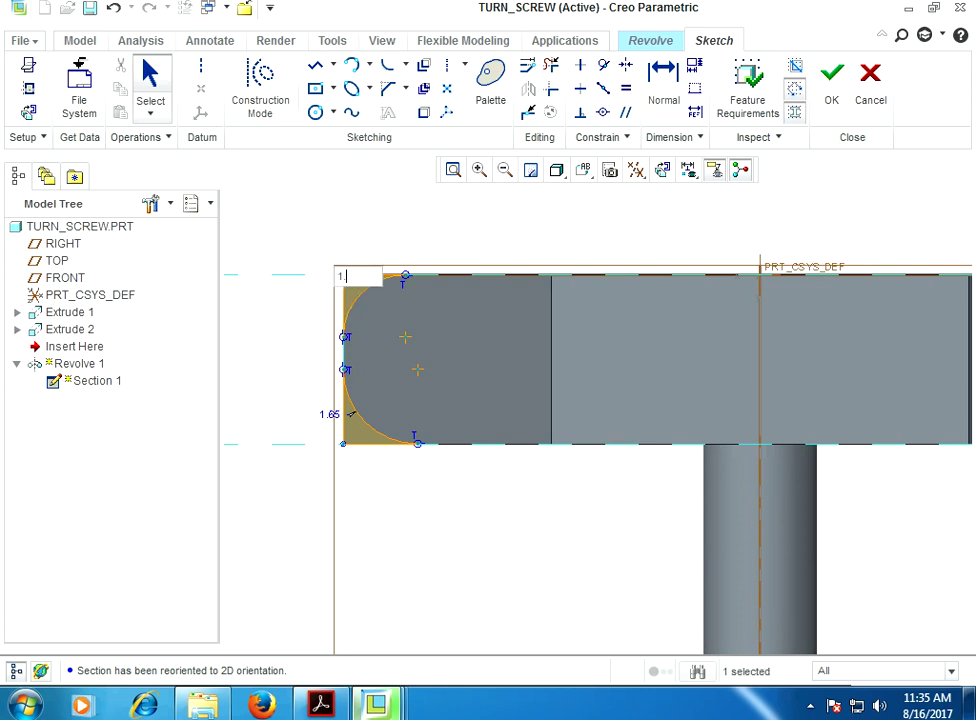
pyautogui.press('Return')
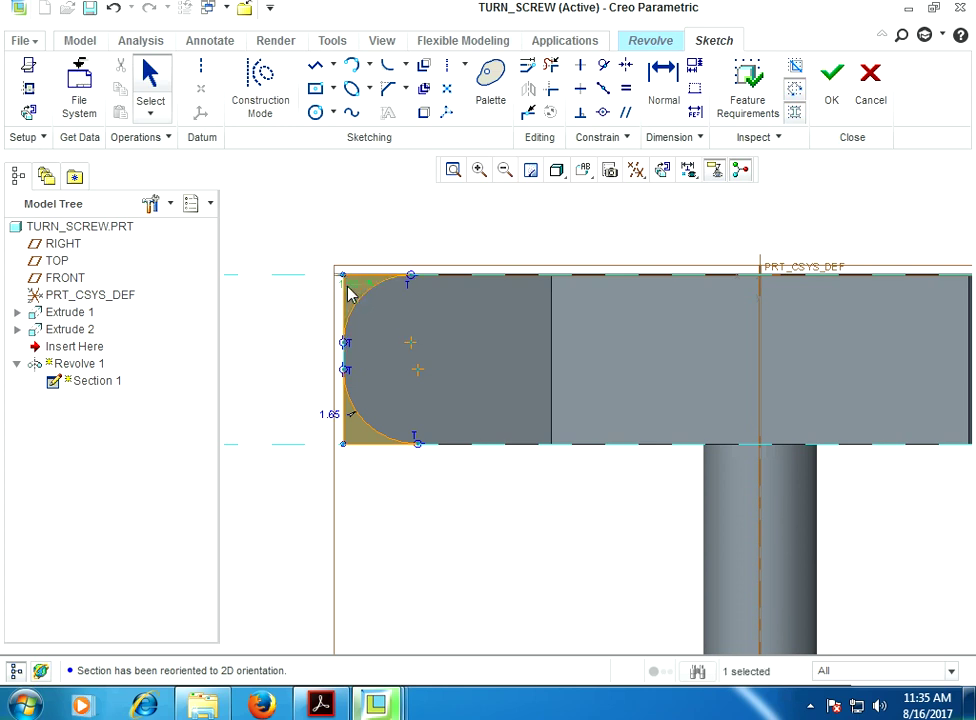
pyautogui.doubleClick(333, 420)
pyautogui.write('1.5')
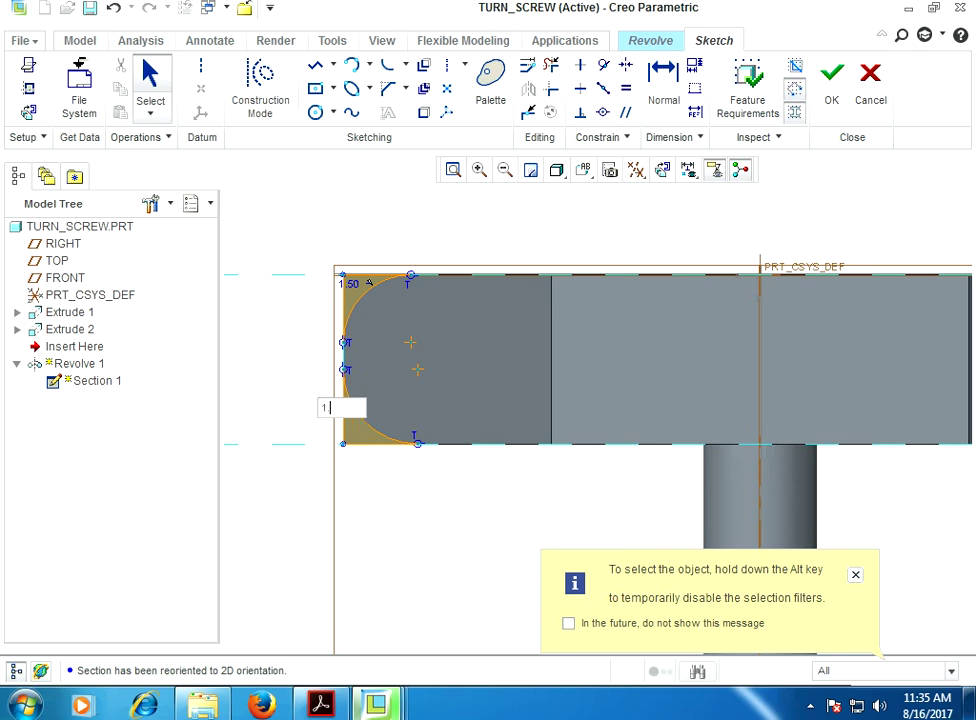
pyautogui.press('Return')
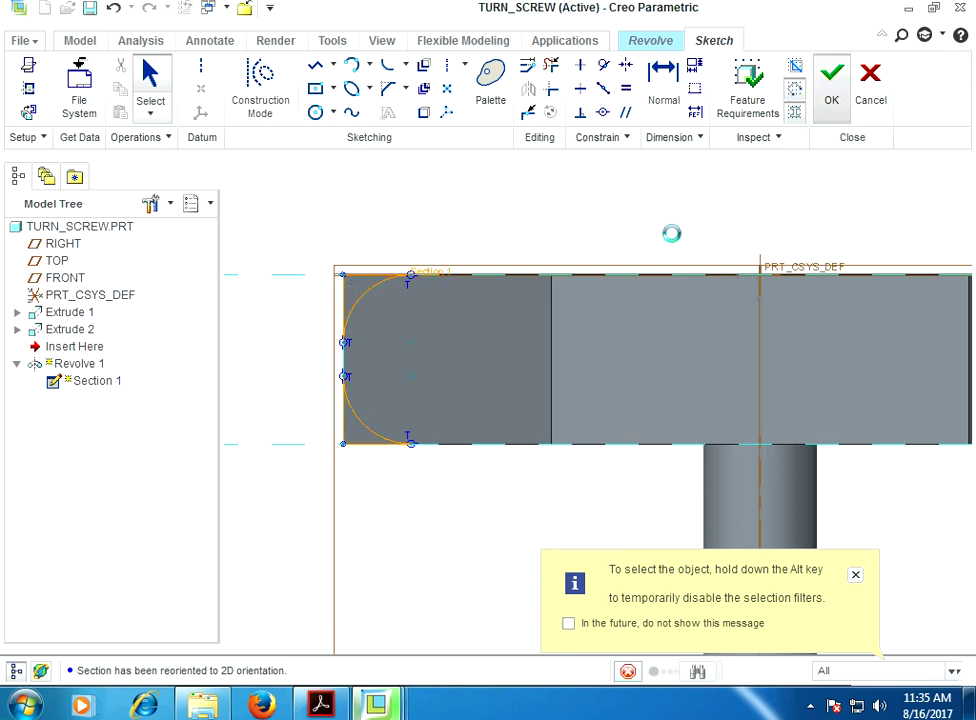
# Finish the edited sketch and complete the 360-degree revolved cut that rounds the turn screw's hexagonal head.
pyautogui.click(831, 85)
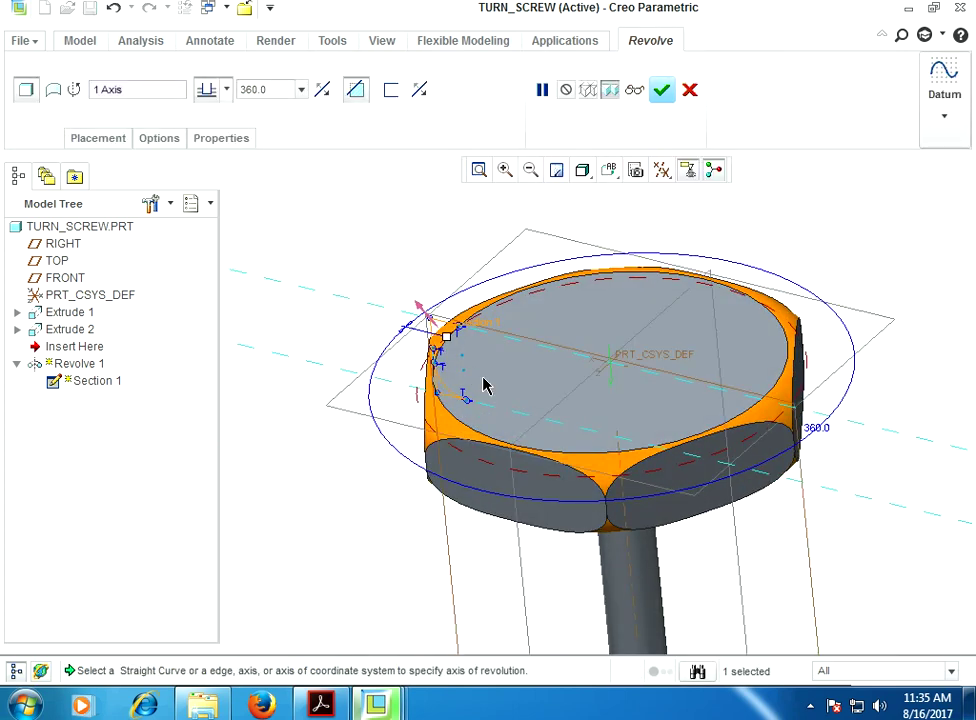
pyautogui.middleClick(435, 248)
pyautogui.click(329, 242)
pyautogui.scroll(2, 329, 242)
pyautogui.moveTo(327, 240); pyautogui.dragTo(617, 328, button='middle')
pyautogui.scroll(-2, 617, 328)
pyautogui.moveTo(704, 316); pyautogui.dragTo(560, 280, button='middle')
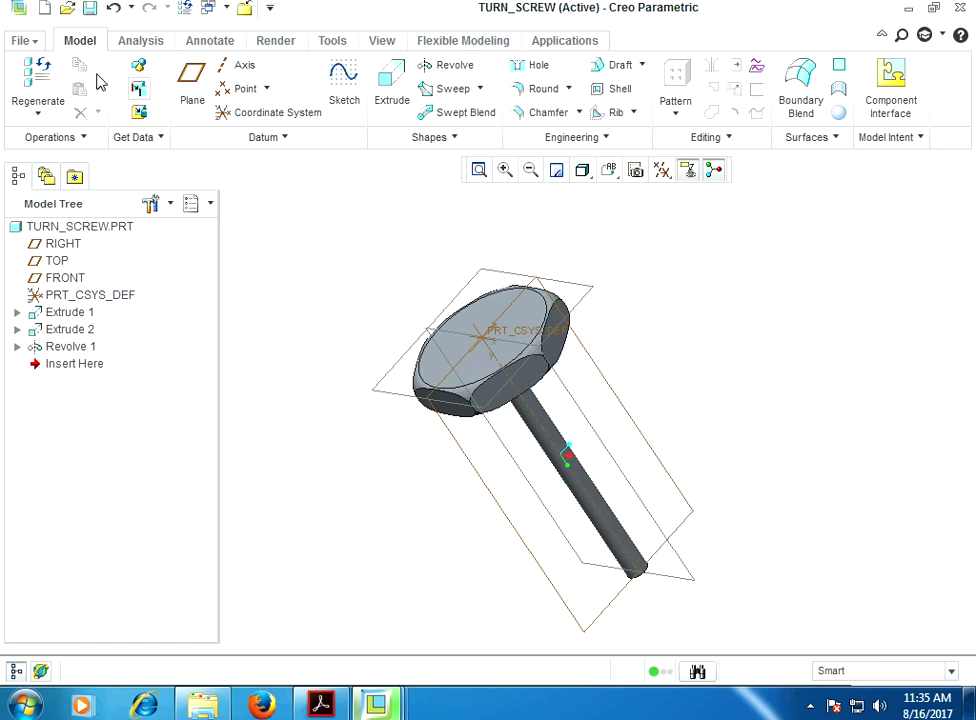
# Save the TURN_SCREW part in the pully support assembly folder.
pyautogui.click(20, 42)
pyautogui.click(40, 150)
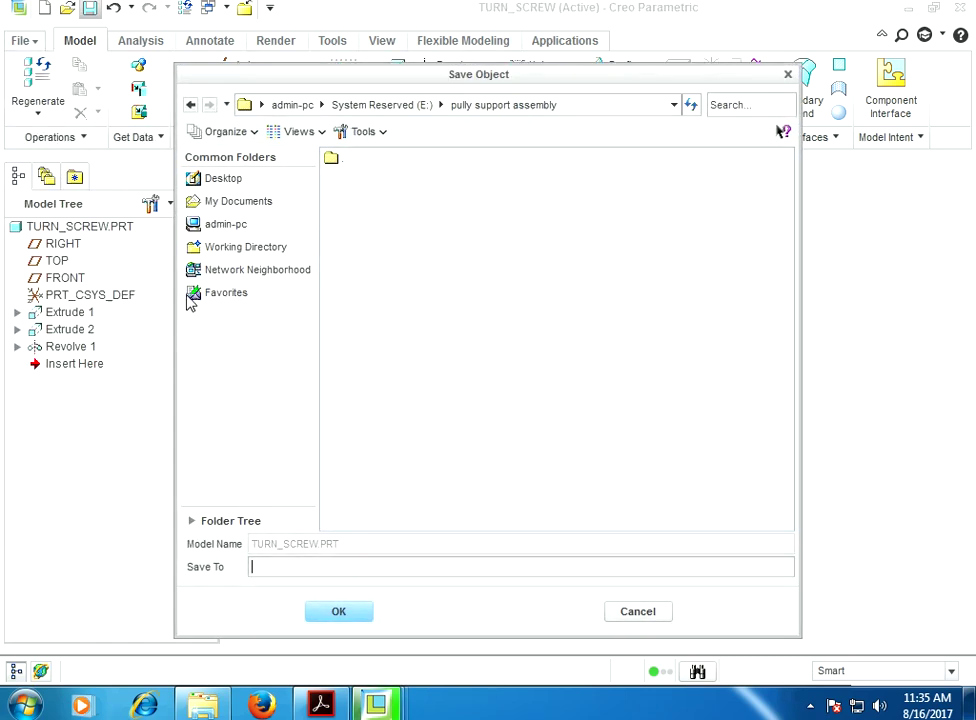
pyautogui.click(340, 612)
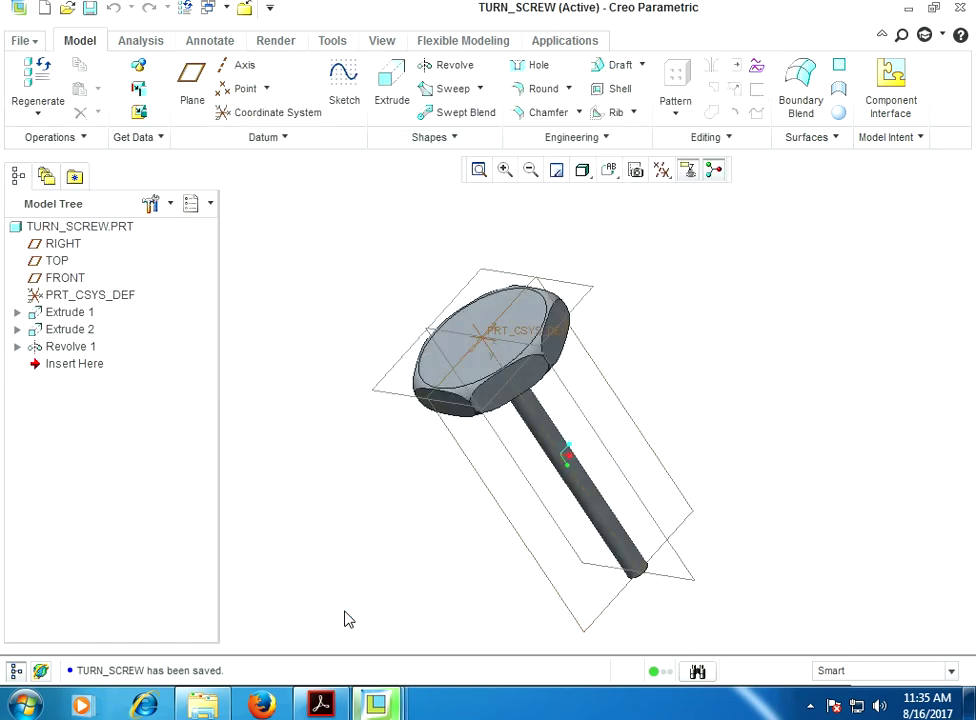
# Switch to the Pulley_Support_Assembly PDF in Adobe Acrobat Reader and examine the nut's dimensions in Figure 8.
pyautogui.click(321, 706)
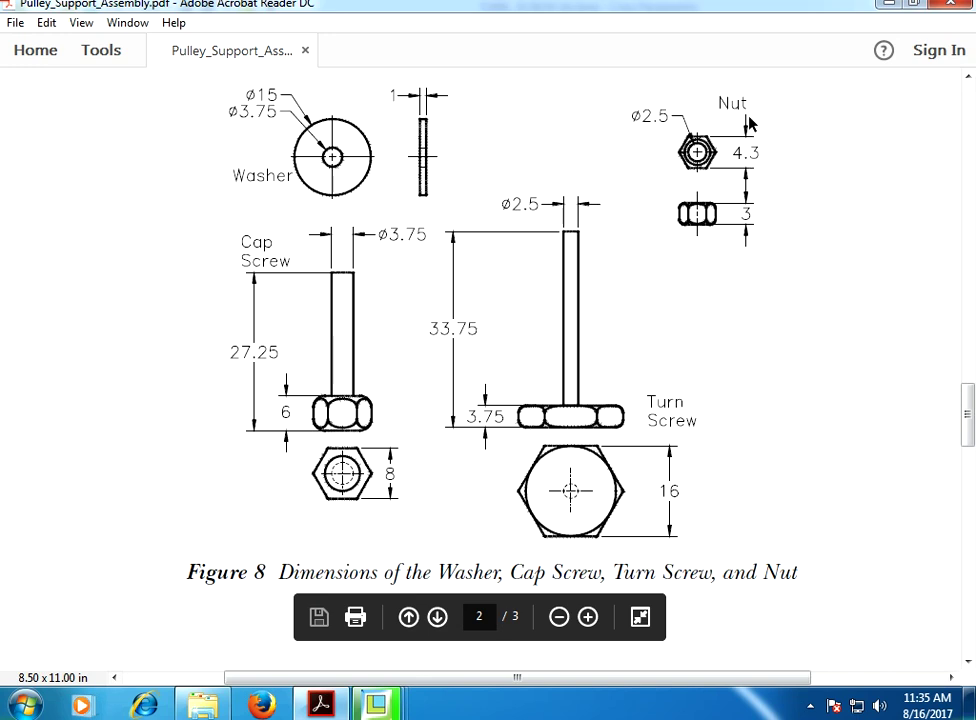
pyautogui.keyDown('ctrl'); pyautogui.scroll(4, 750, 122); pyautogui.keyUp('ctrl')
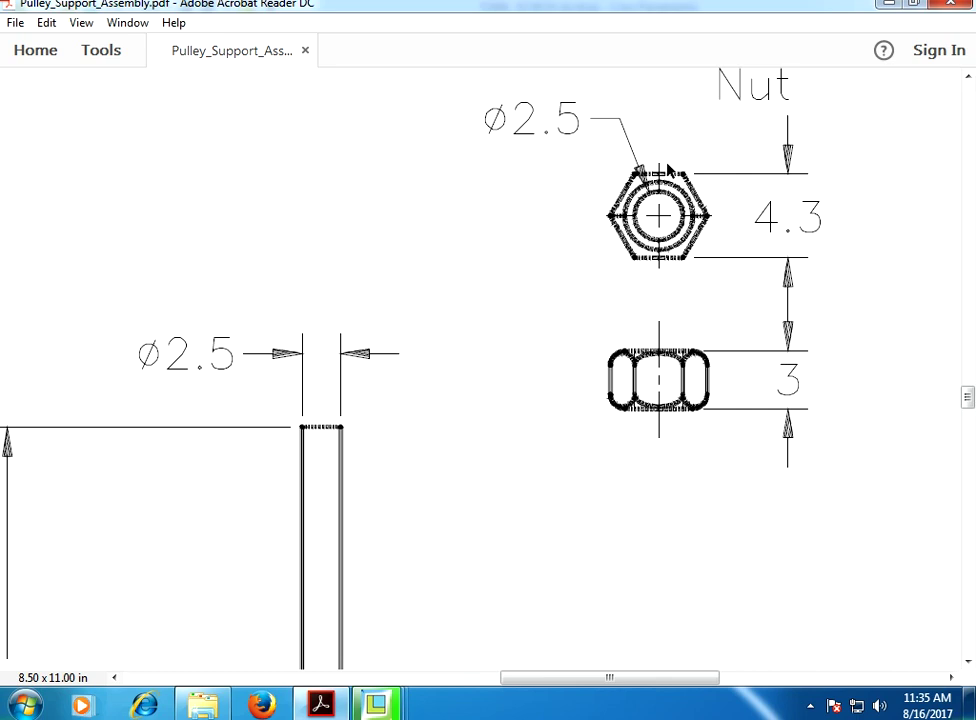
pyautogui.keyDown('ctrl'); pyautogui.scroll(-1, 668, 170); pyautogui.keyUp('ctrl')
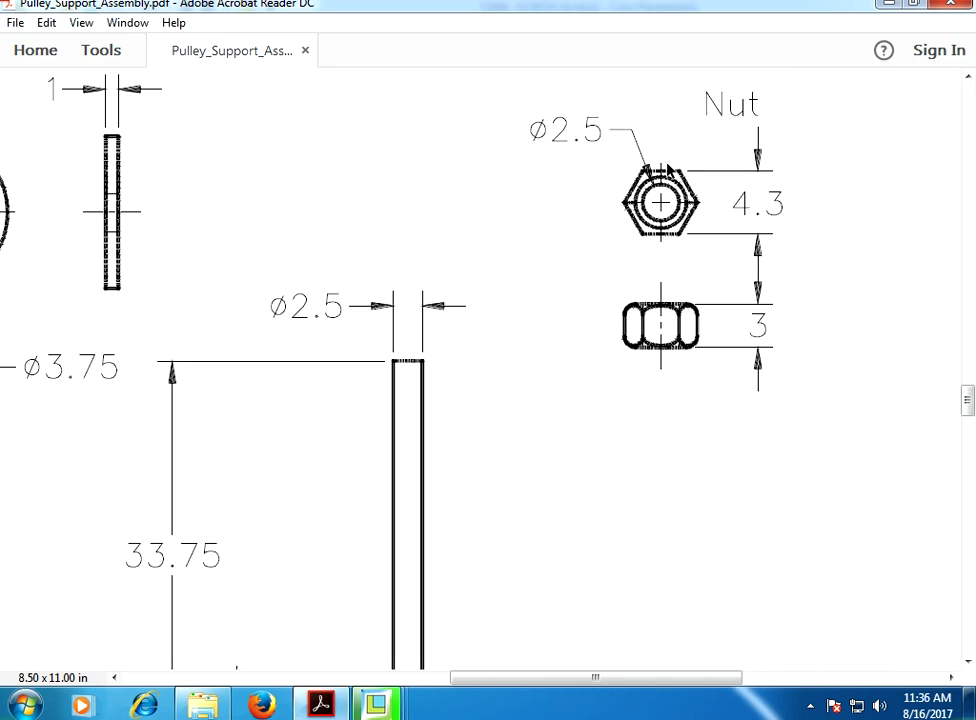
pyautogui.keyDown('ctrl'); pyautogui.scroll(-3, 668, 172); pyautogui.keyUp('ctrl')
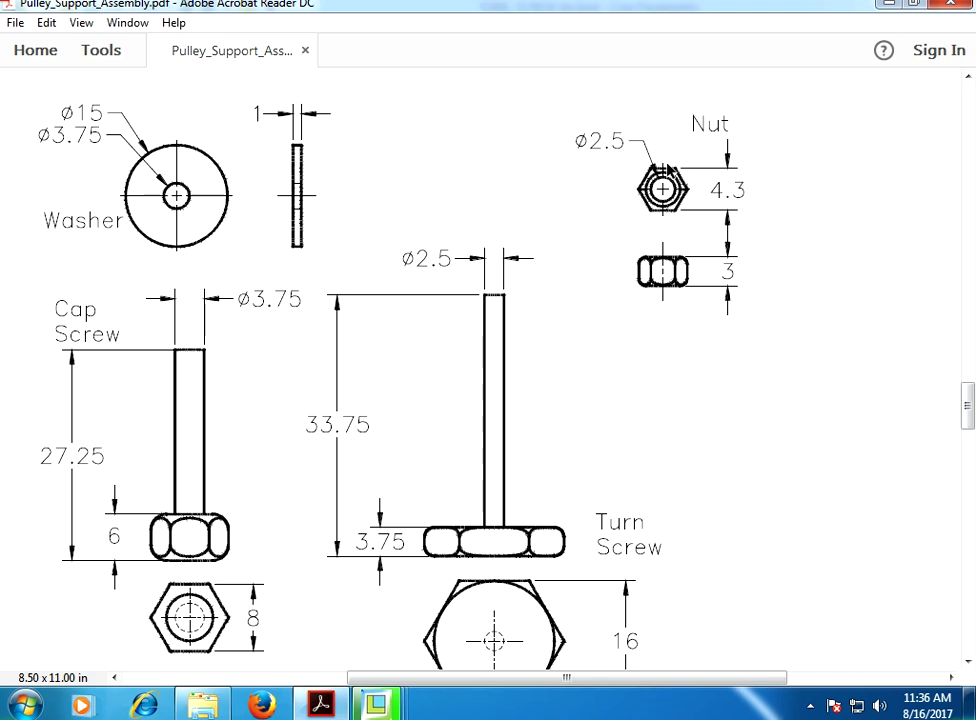
pyautogui.keyDown('ctrl'); pyautogui.scroll(4, 750, 140); pyautogui.keyUp('ctrl')
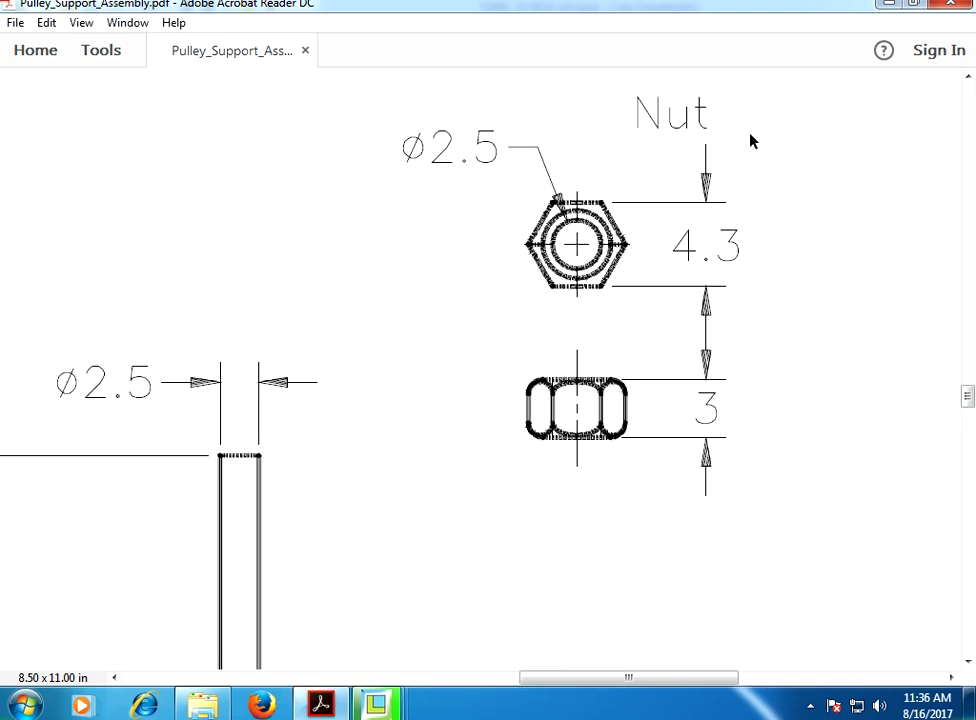